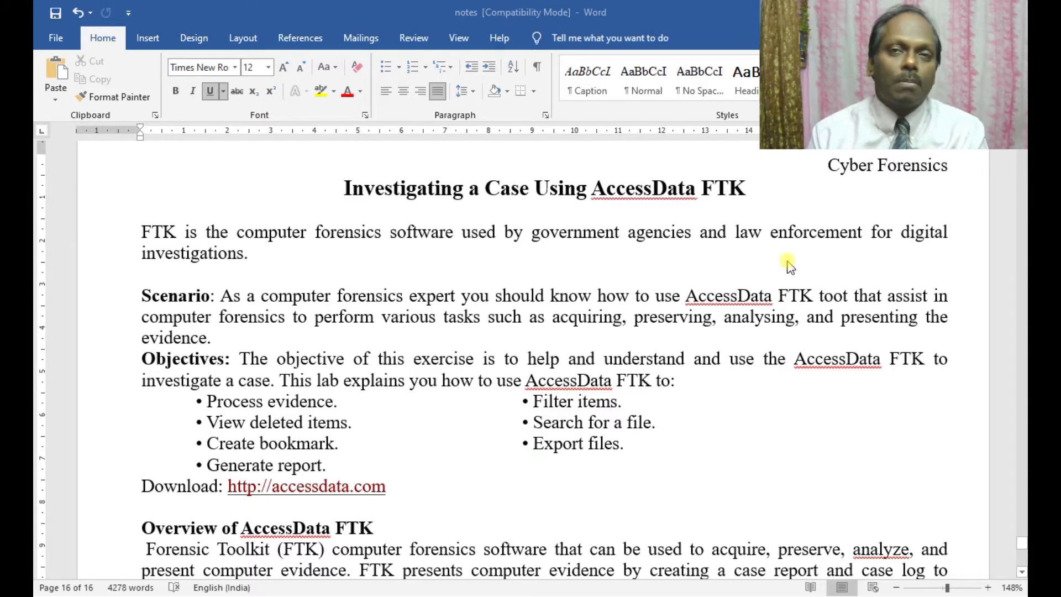
Read the AccessData FTK objectives and overview in the notes, and view the products and services list on accessdata.com.
scroll(791, 268, "down", 2)
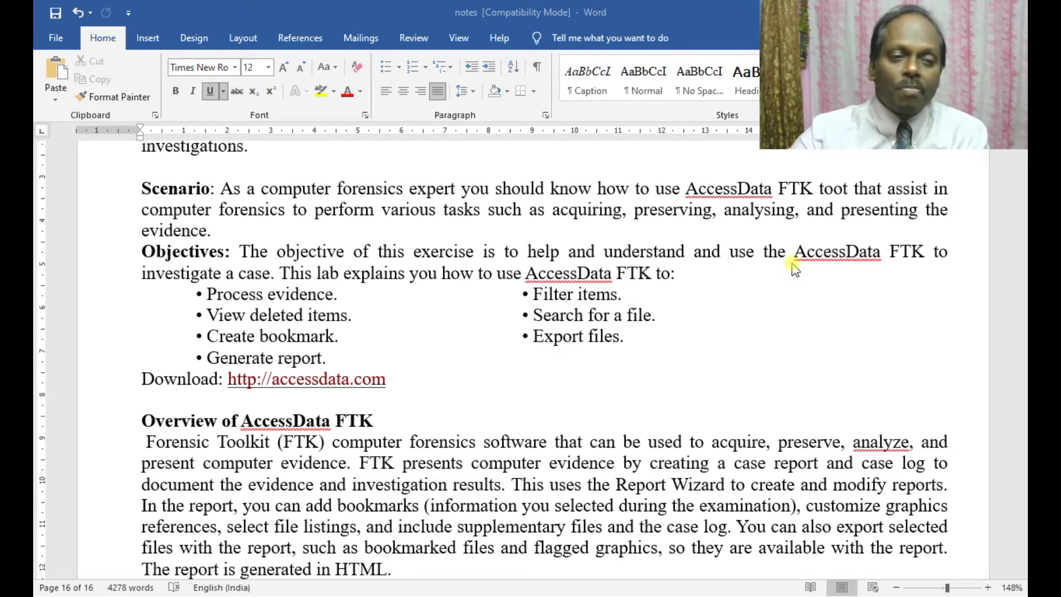
scroll(407, 398, "down", 2)
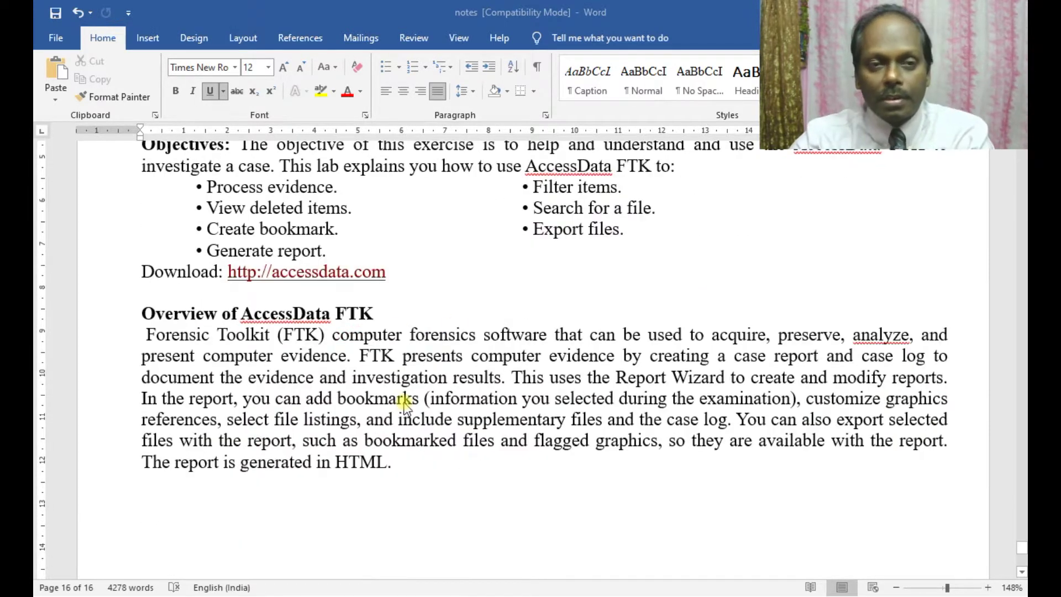
key("alt+Tab")
key("alt+Tab")
key("alt+Tab")
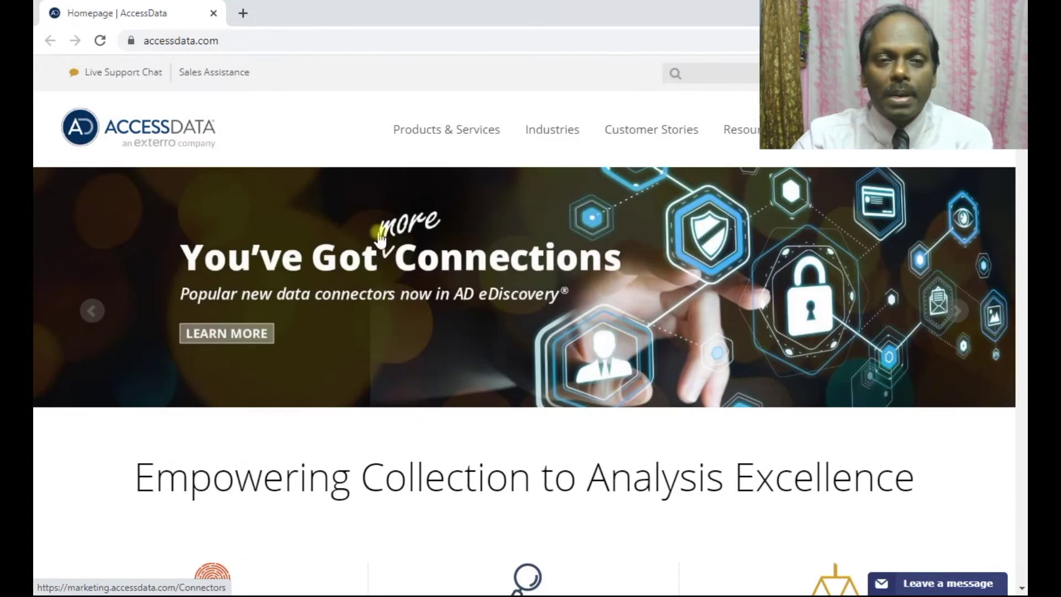
mouse_move(487, 137)
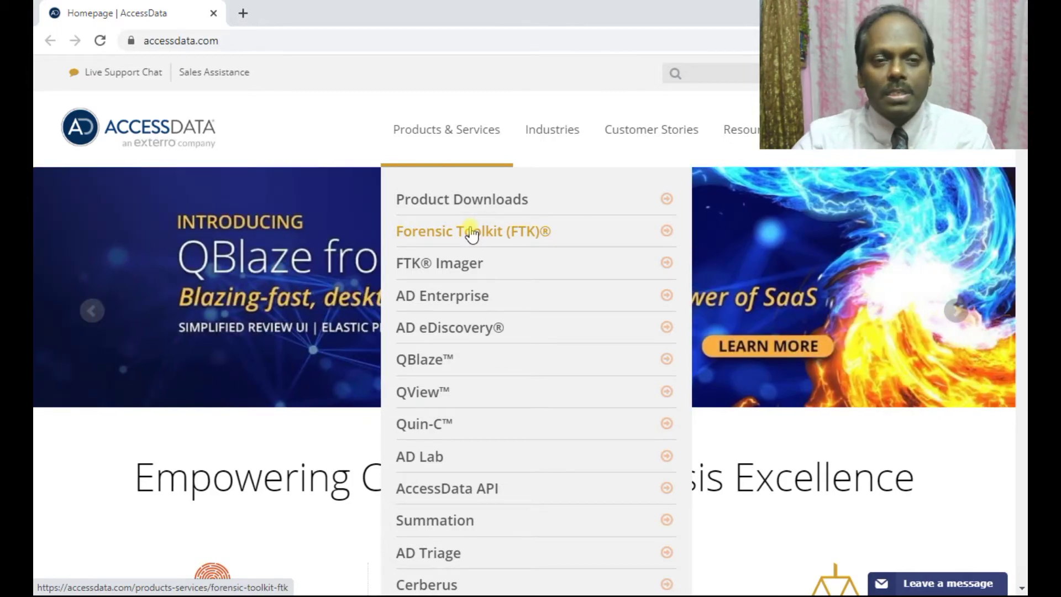
key("alt+Tab")
key("alt+Tab")
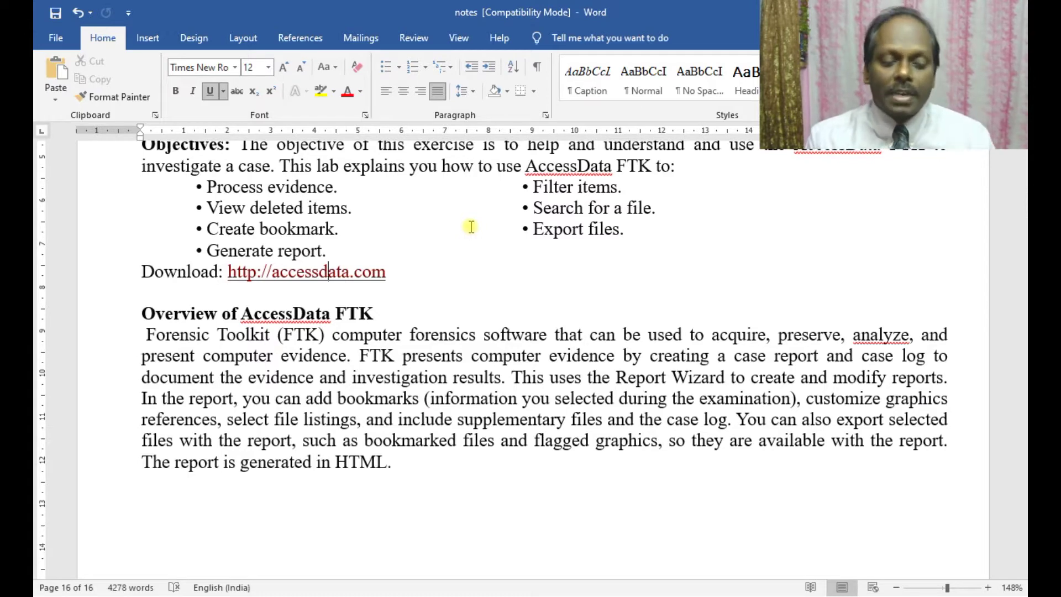
Switch to File Explorer and launch the ftk-forensic_toolkit-1.81.3 installer from the AccessData FTK folder, allowing it to run.
key("alt+Tab")
key("alt+Tab")
key("alt+Tab")
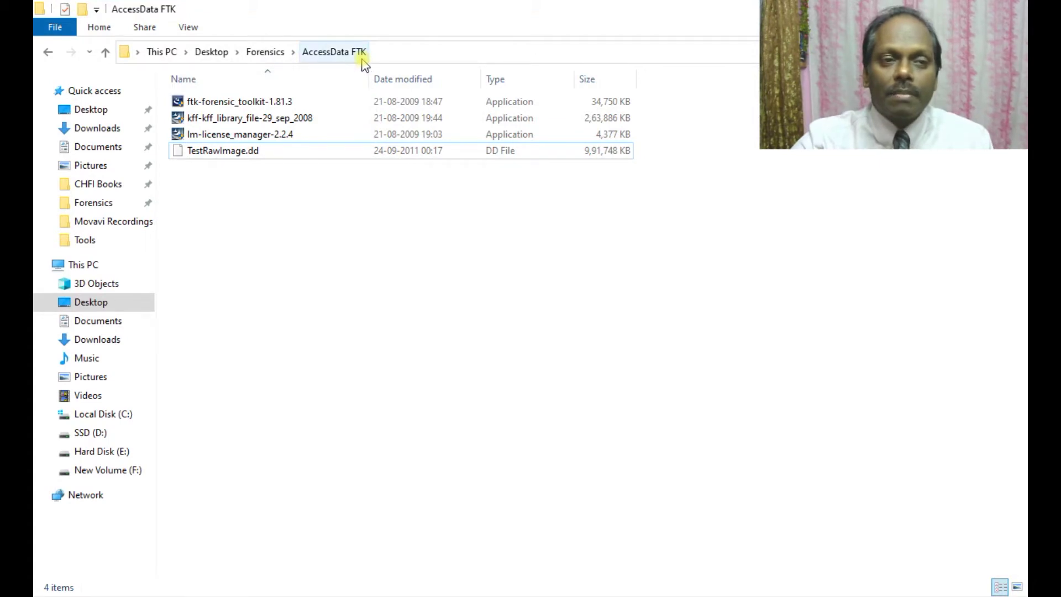
left_click(255, 102)
double_click(254, 102)
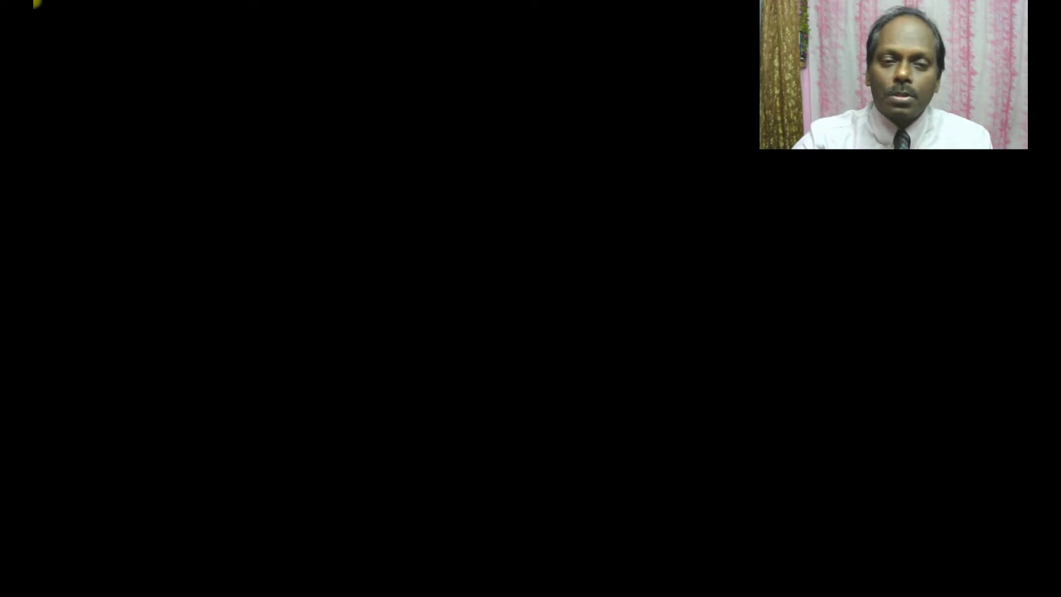
left_click(449, 396)
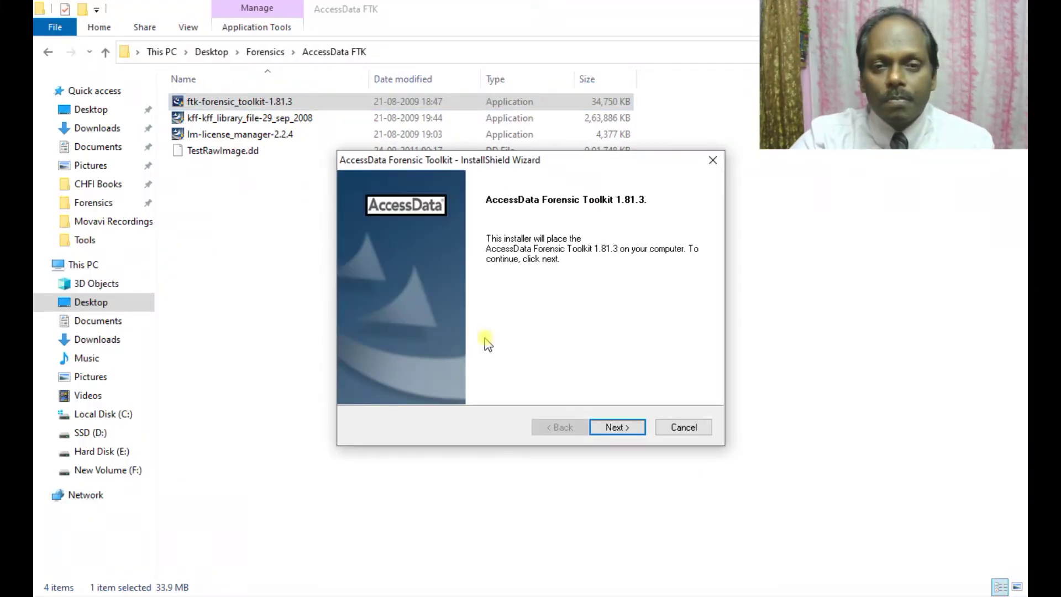
Accept the license agreement and install AccessData Forensic Toolkit 1.81.3, running the program on finish.
left_click(635, 427)
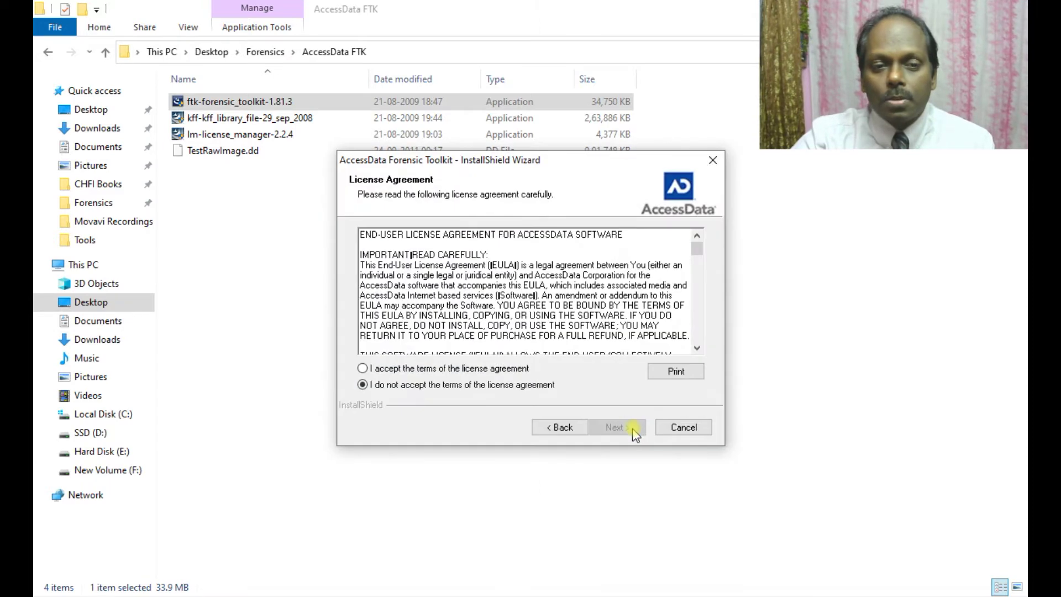
left_click(474, 369)
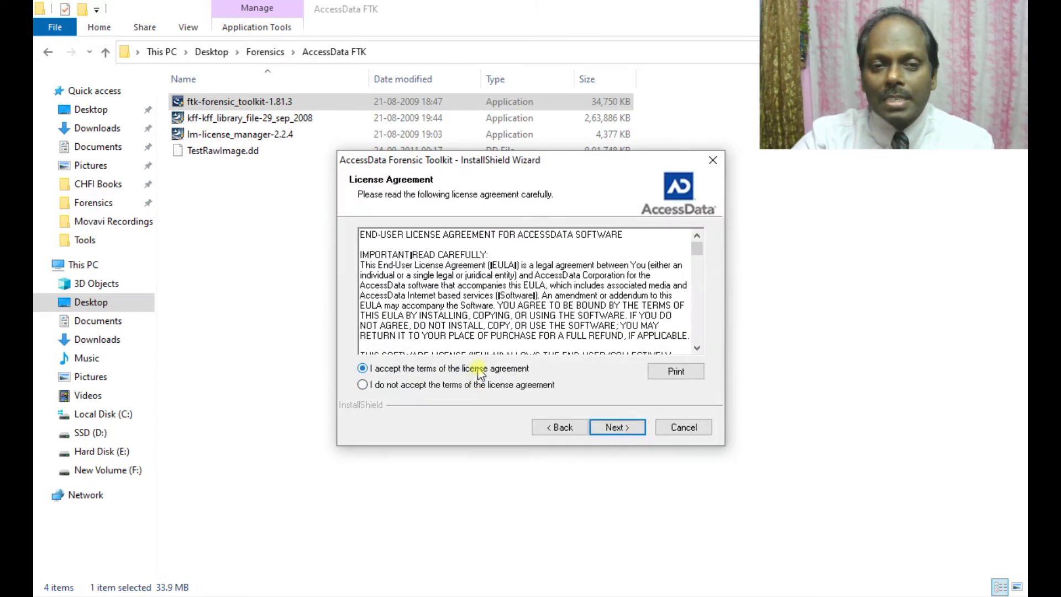
left_click(623, 430)
left_click(622, 429)
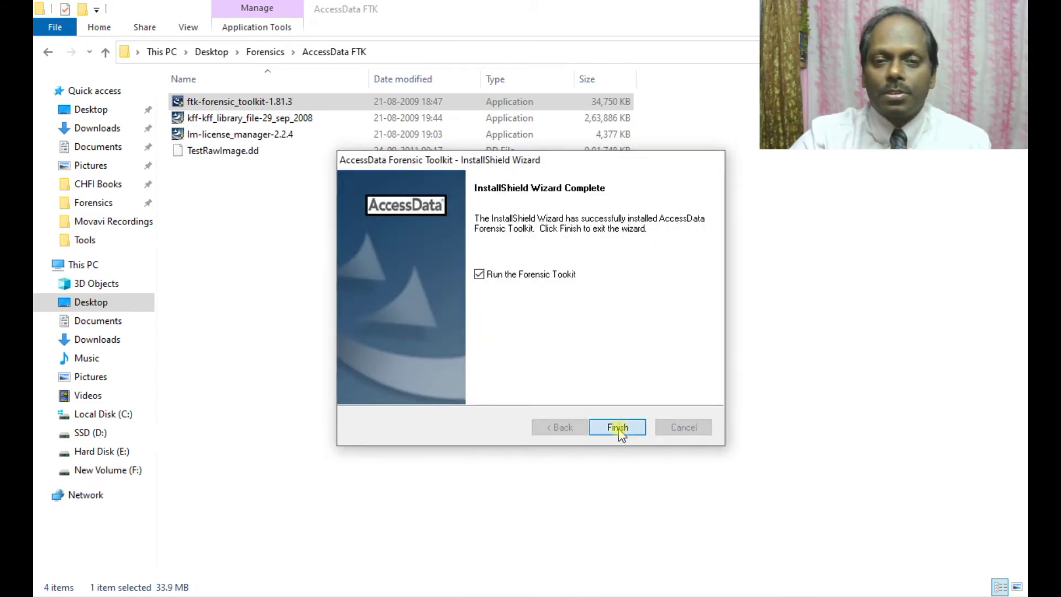
left_click(618, 428)
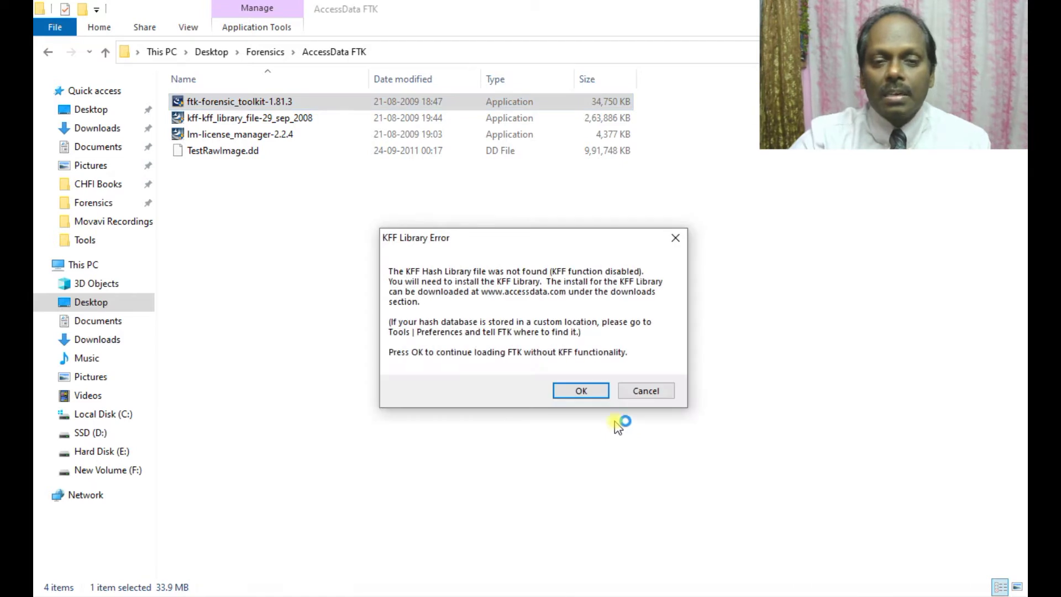
Continue loading FTK without the KFF library and decline saving the existing default case.
left_click(581, 394)
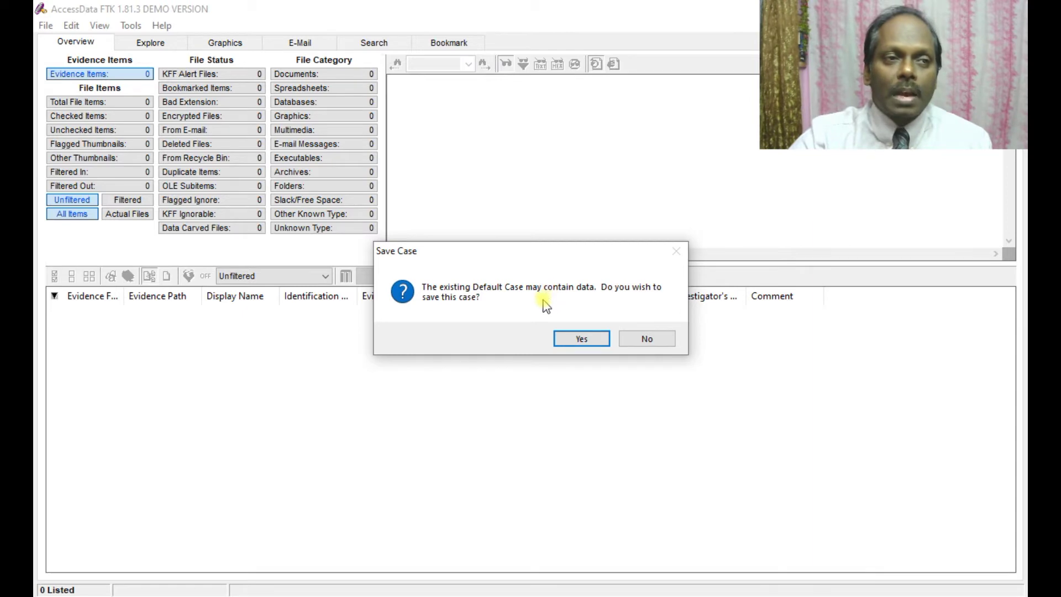
left_click(647, 338)
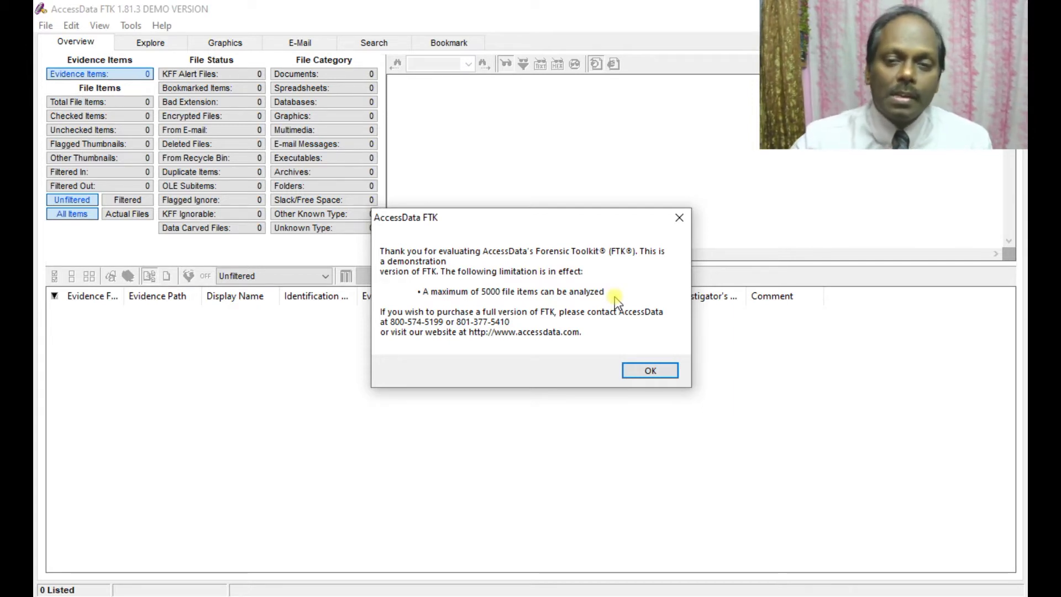
left_click(652, 371)
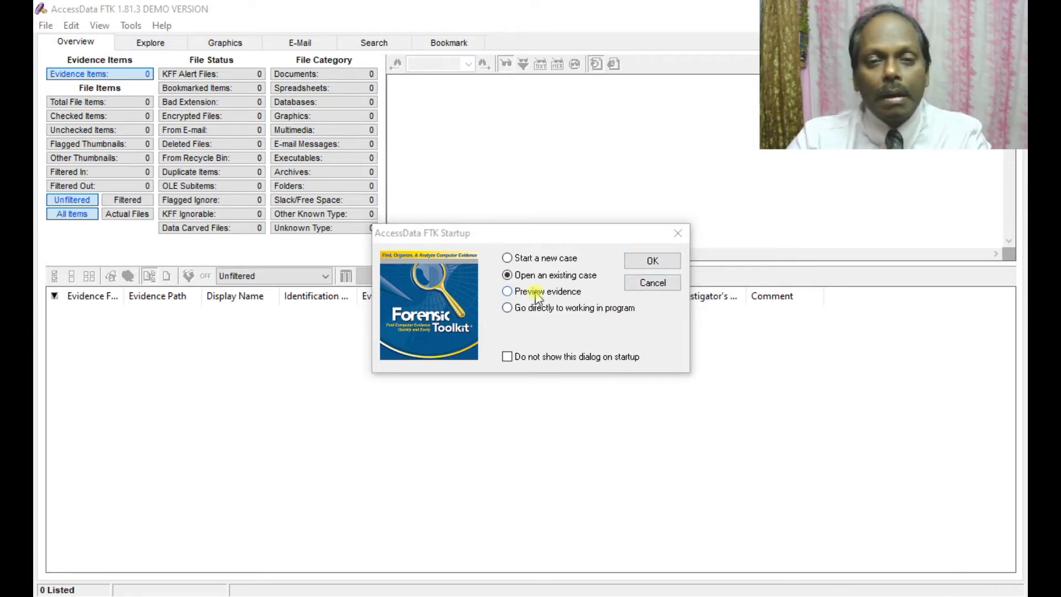
Start a new case with the investigator's name, case number 301 and case name Investigation 001.
key("alt+Tab")
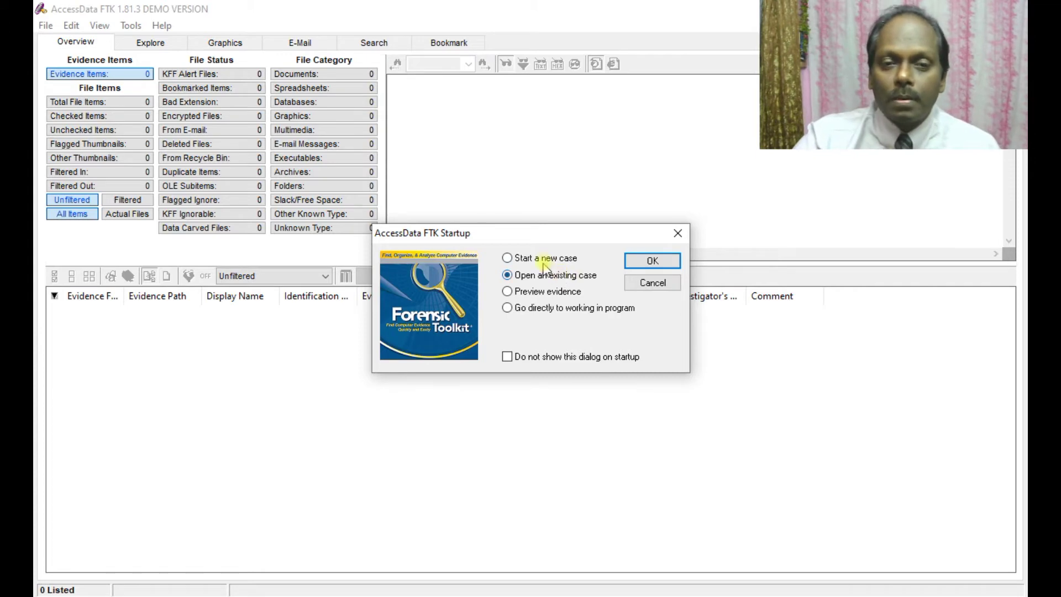
left_click(652, 262)
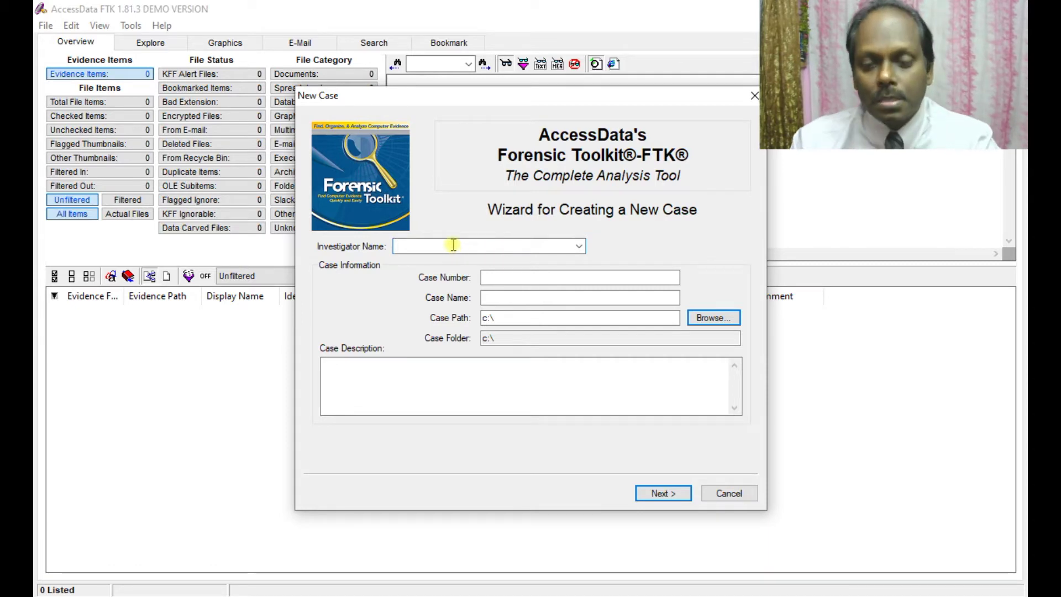
left_click(580, 277)
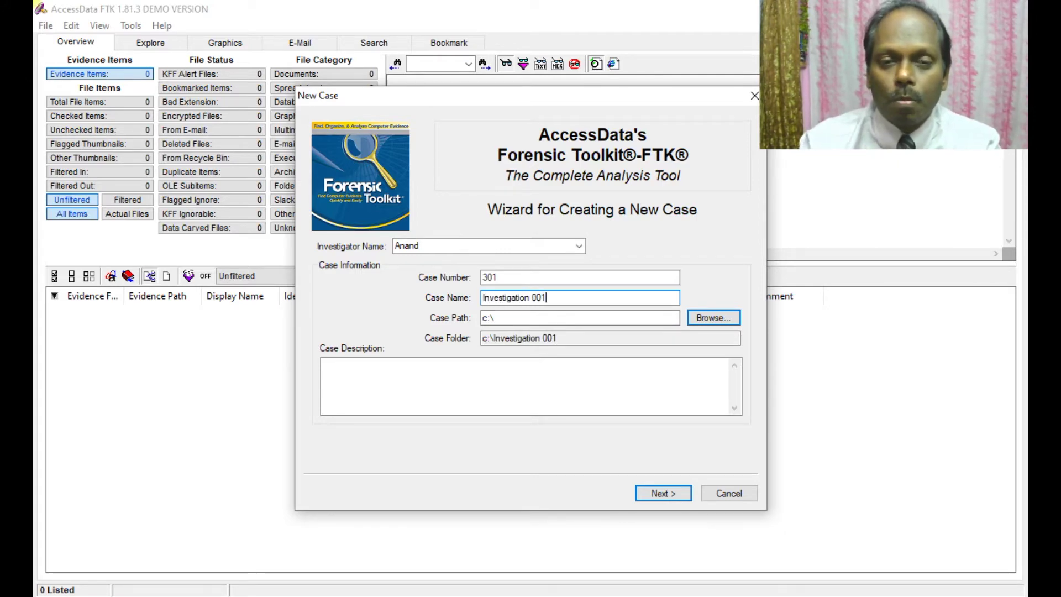
Set the case path to the Forensics folder on the Desktop and leave the case description empty.
left_click(713, 320)
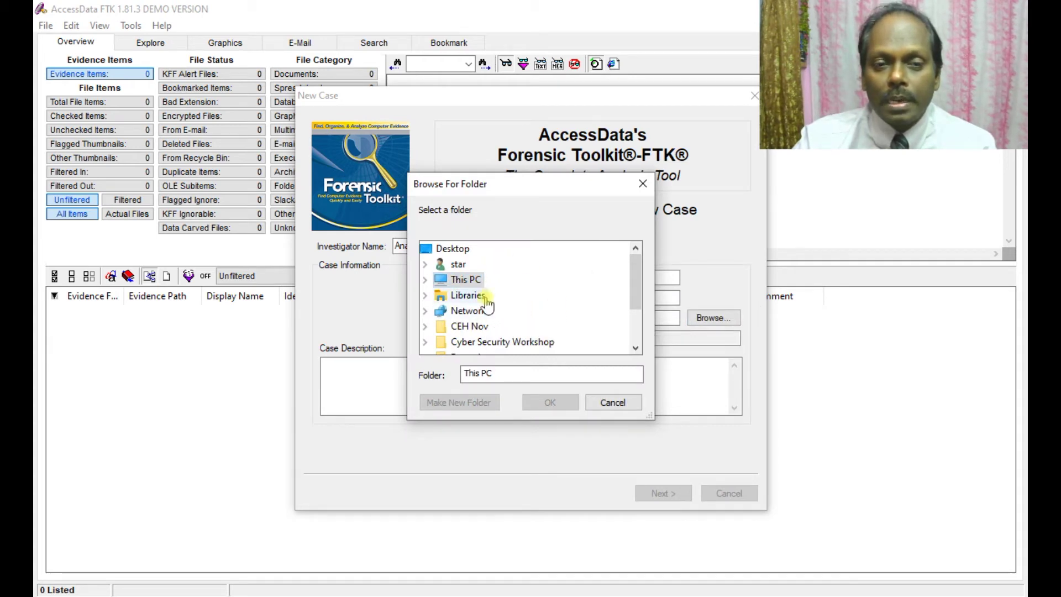
left_click(467, 249)
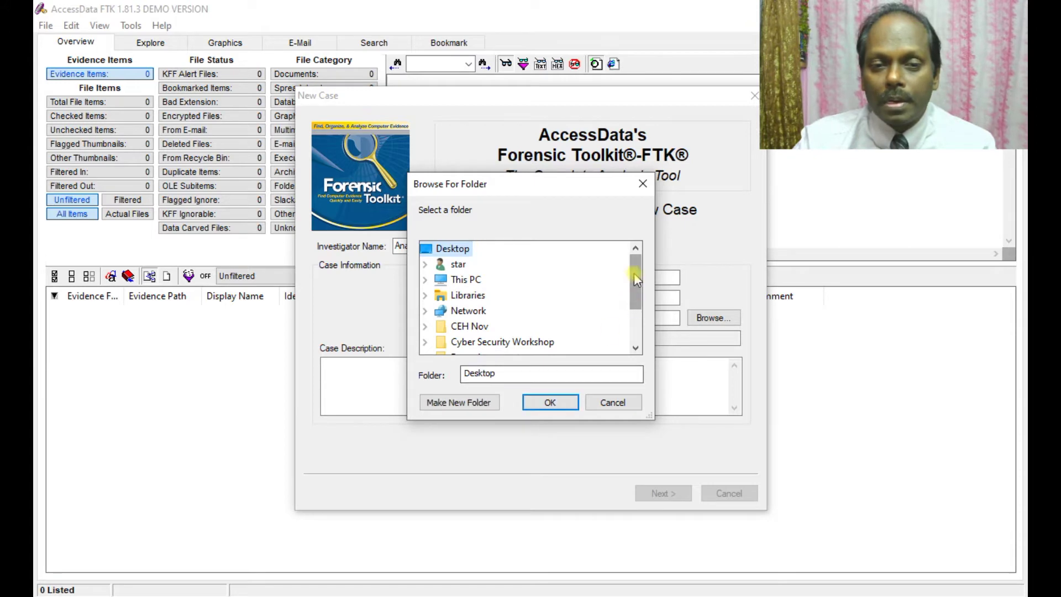
left_click_drag(634, 275, 639, 297)
double_click(469, 327)
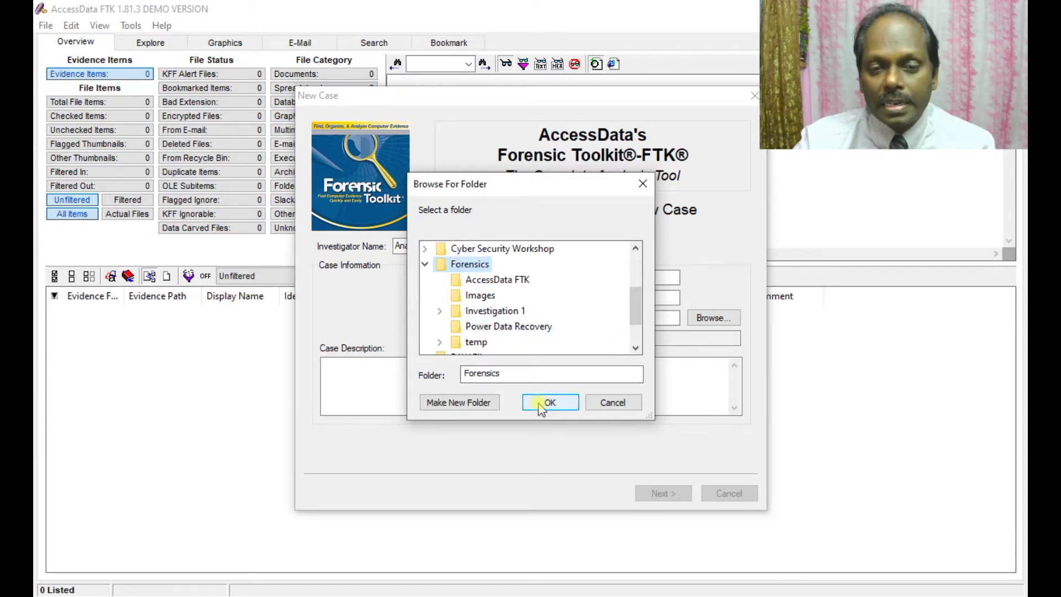
left_click(540, 408)
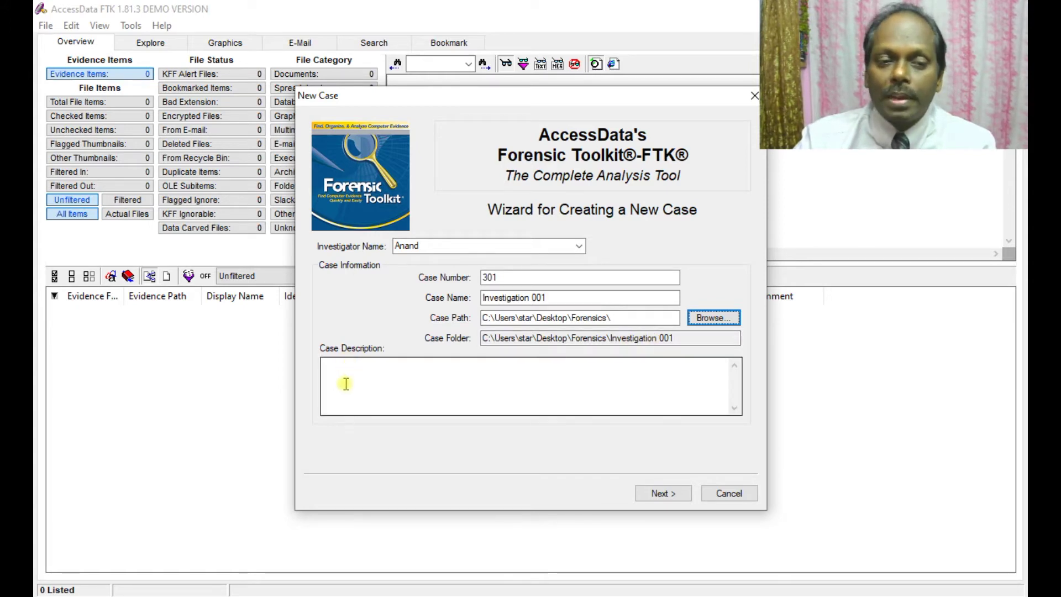
left_click(663, 493)
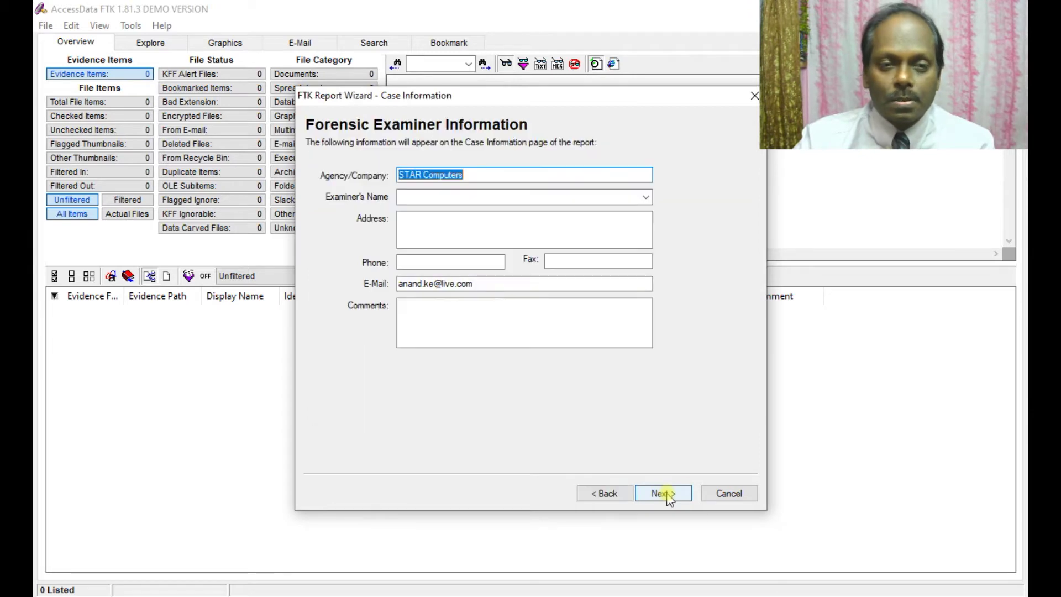
Enter the examiner's name in the forensic examiner information and keep all event types in the case log.
left_click(423, 197)
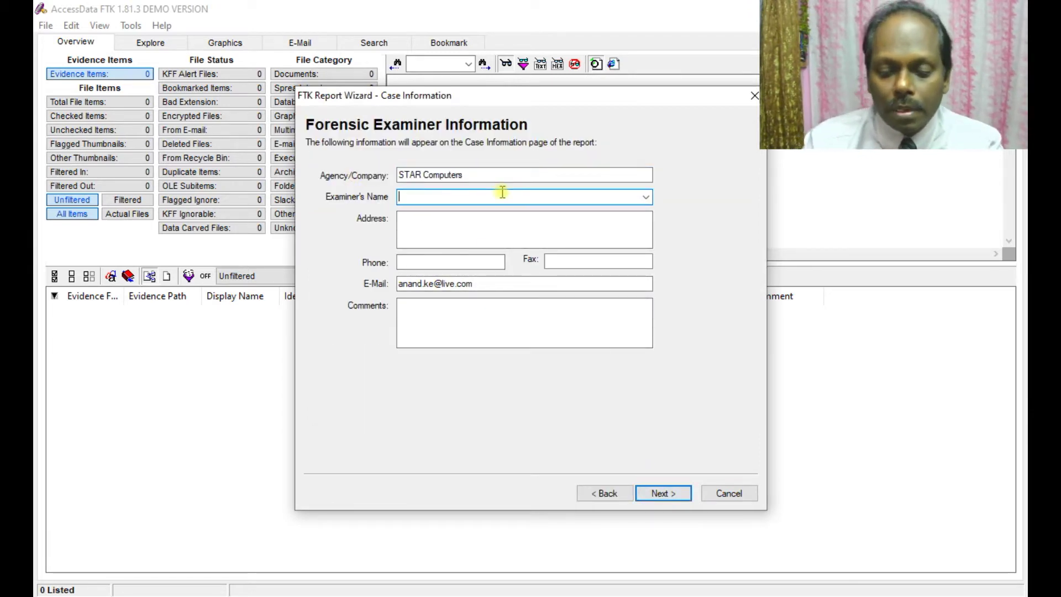
type("Anand K")
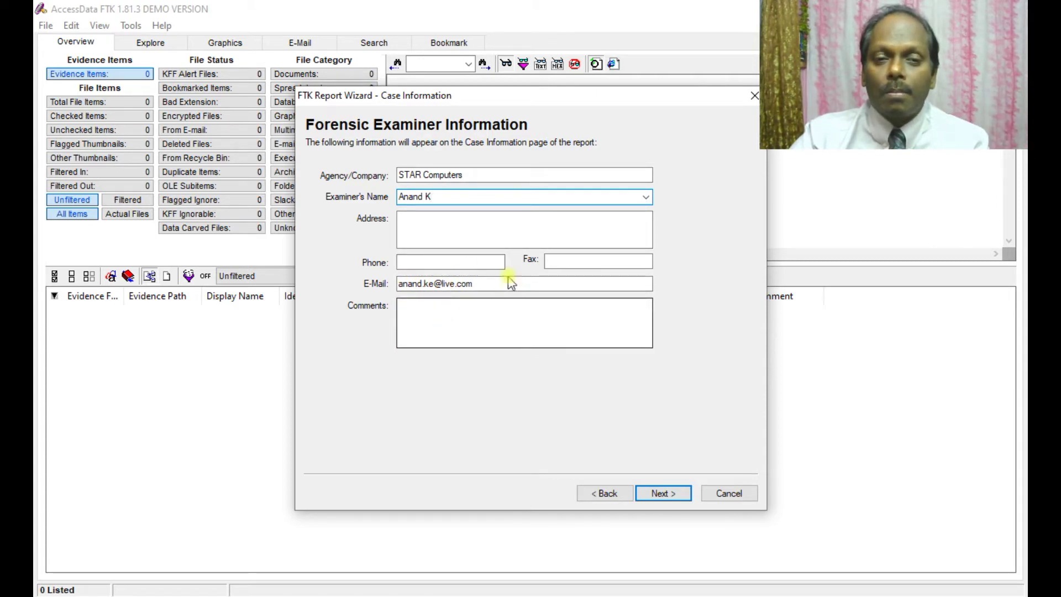
left_click(664, 493)
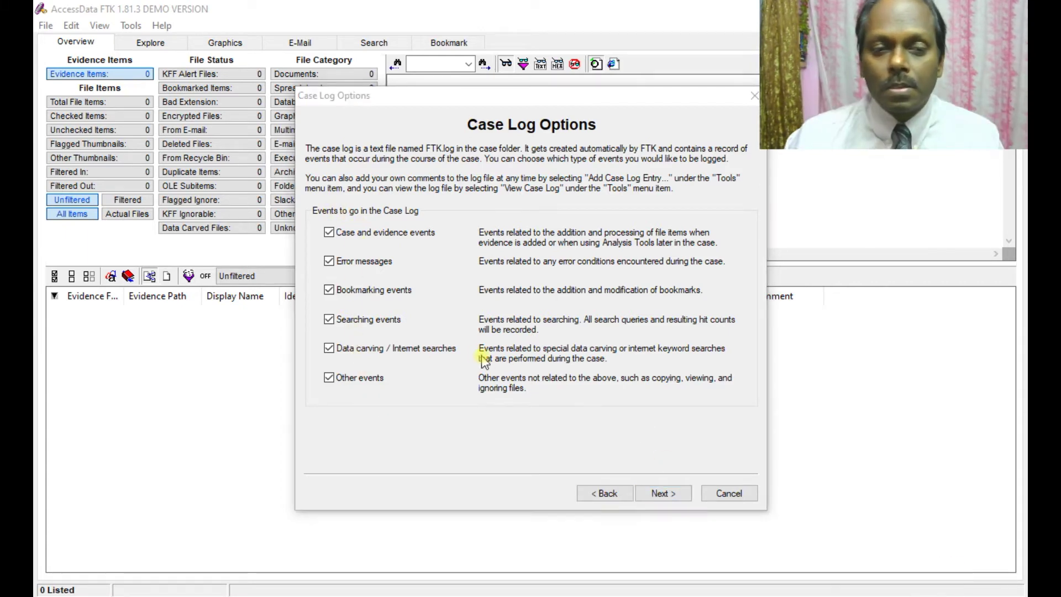
left_click(662, 493)
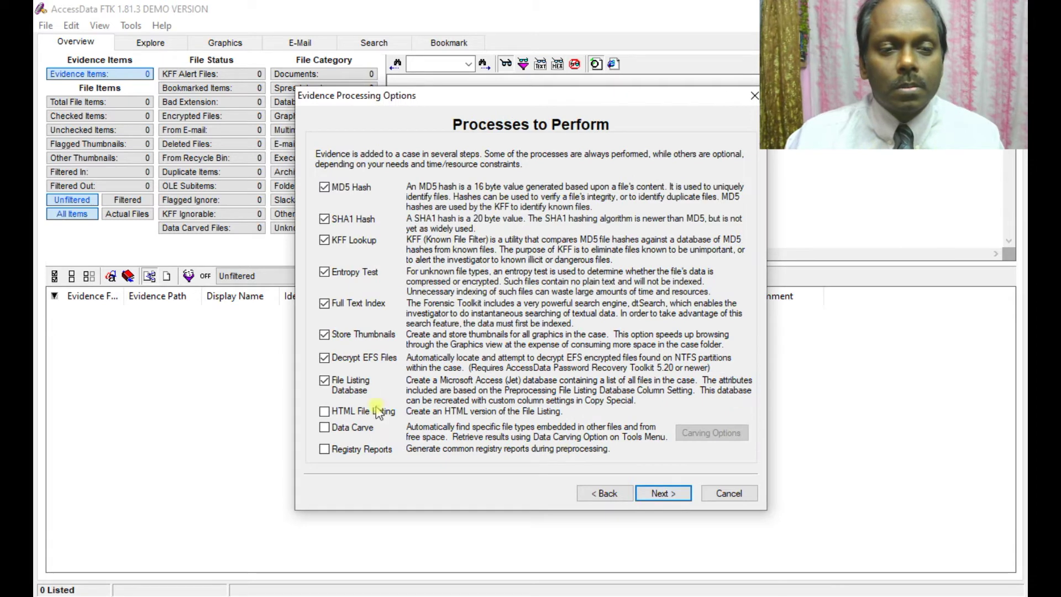
Enable HTML File Listing, Data Carve and Registry Reports processing, and accept the default case and index refinement settings.
left_click(325, 427)
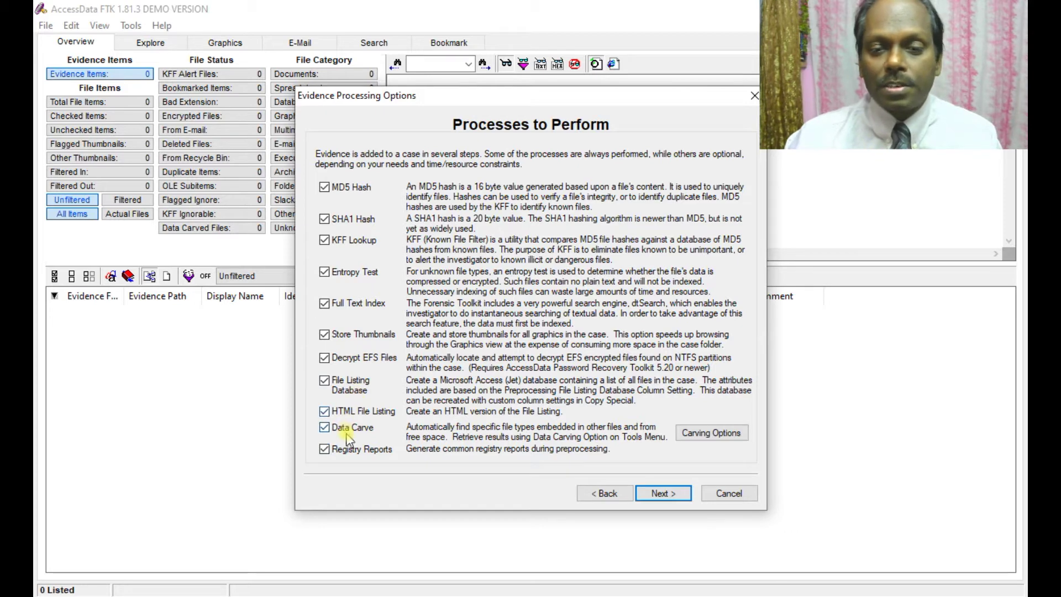
left_click(671, 494)
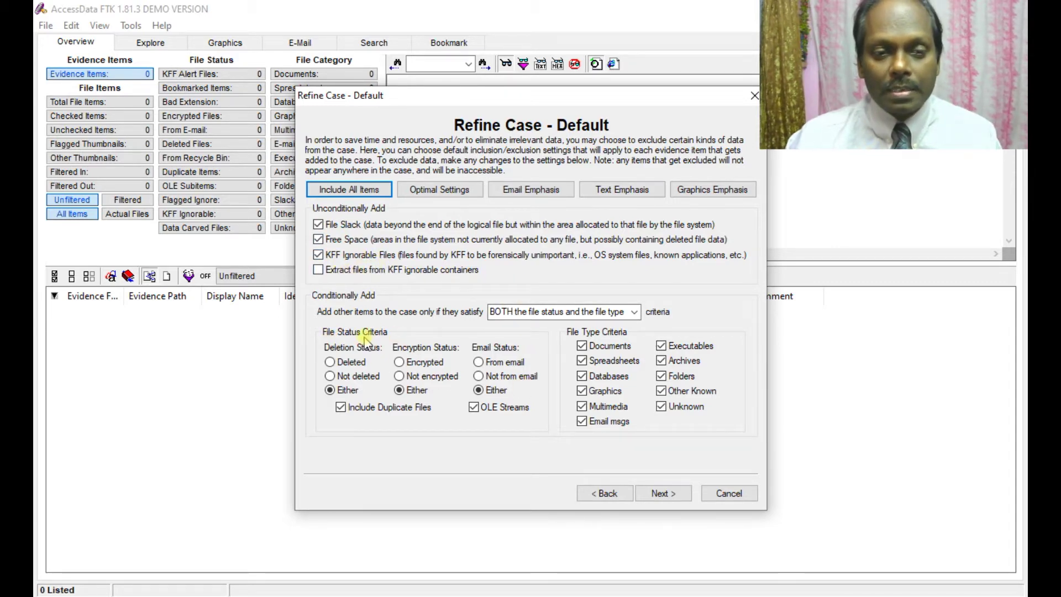
left_click(670, 492)
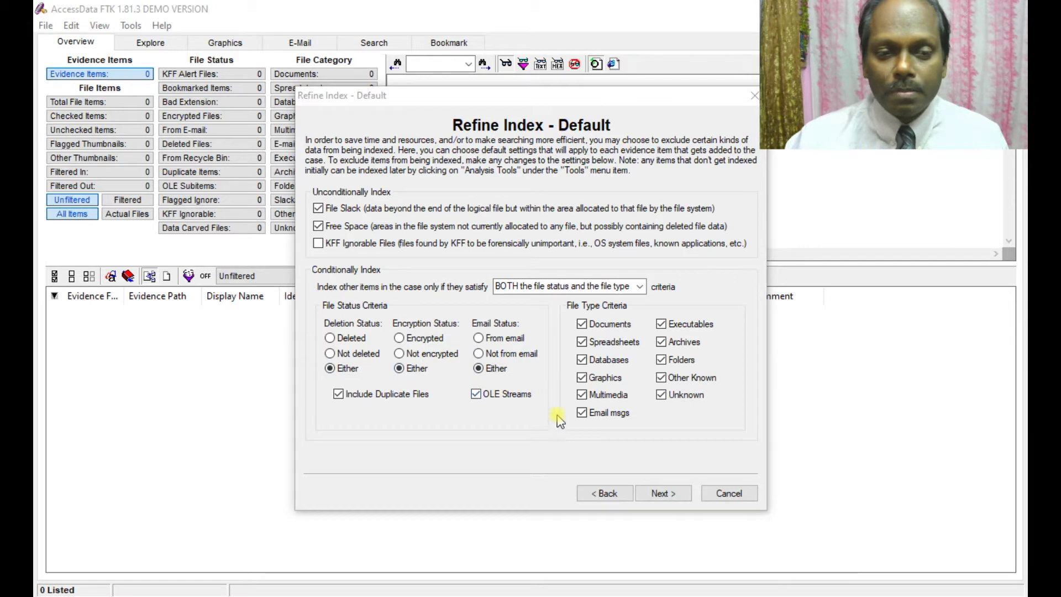
left_click(660, 492)
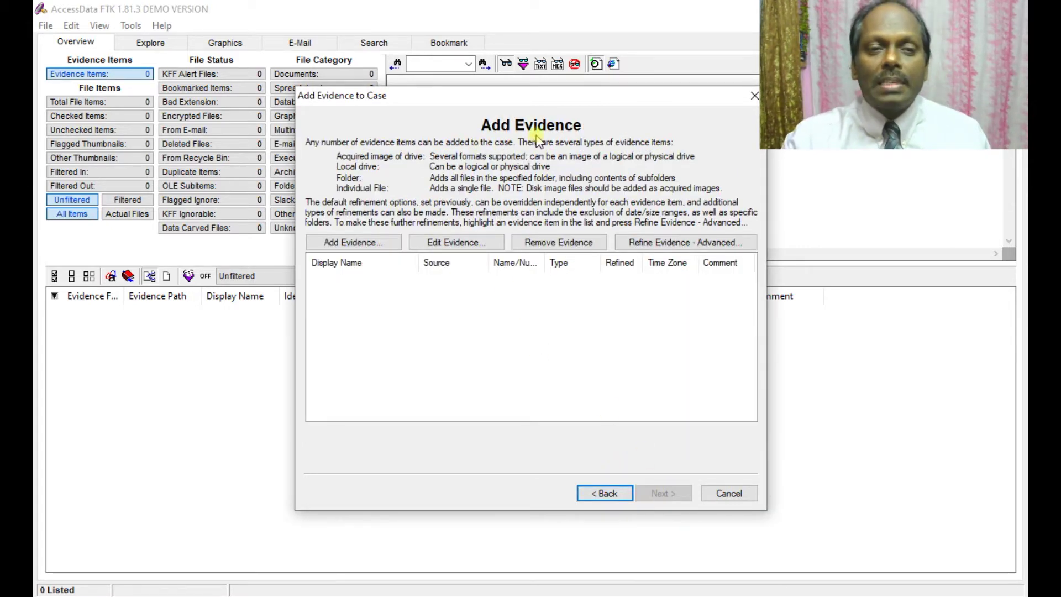
Add the acquired drive image TestRawImage.dd from the Tools folder on Hard Disk (E:) as evidence for the case.
left_click(364, 243)
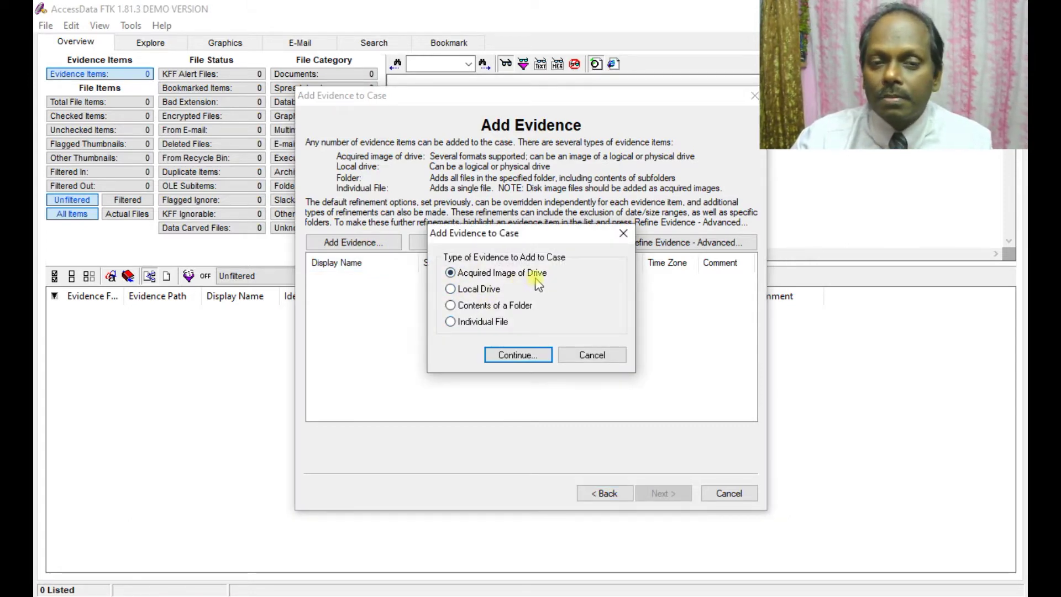
left_click(518, 355)
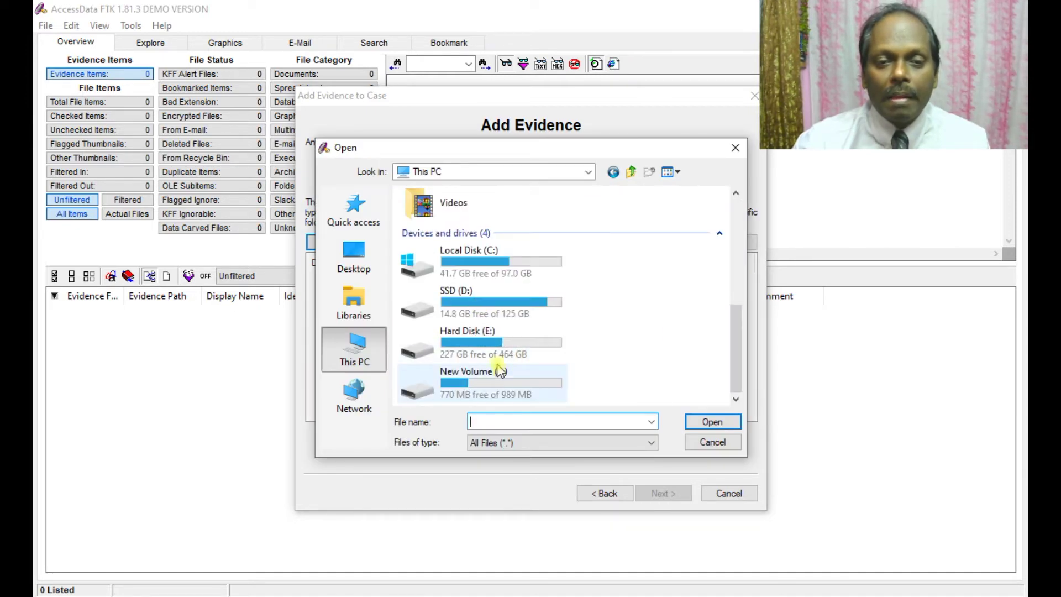
double_click(447, 345)
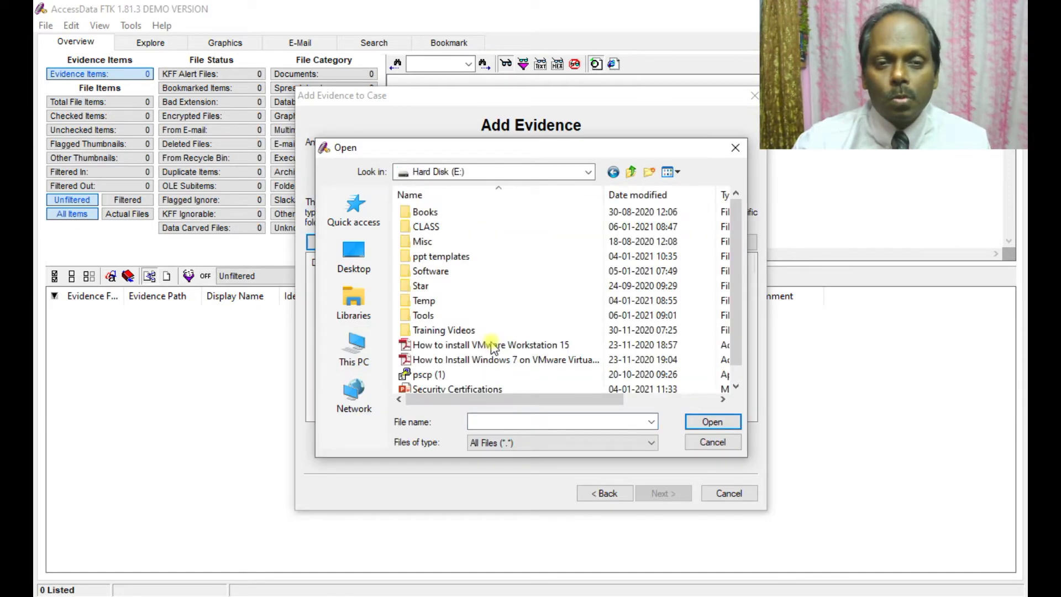
double_click(426, 315)
scroll(466, 300, "down", 6)
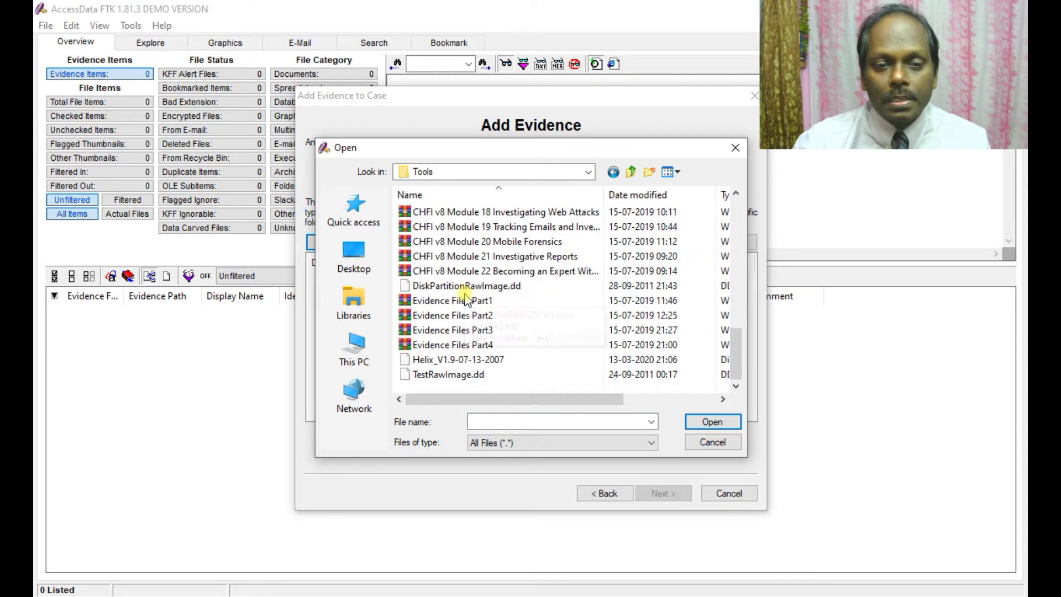
double_click(448, 376)
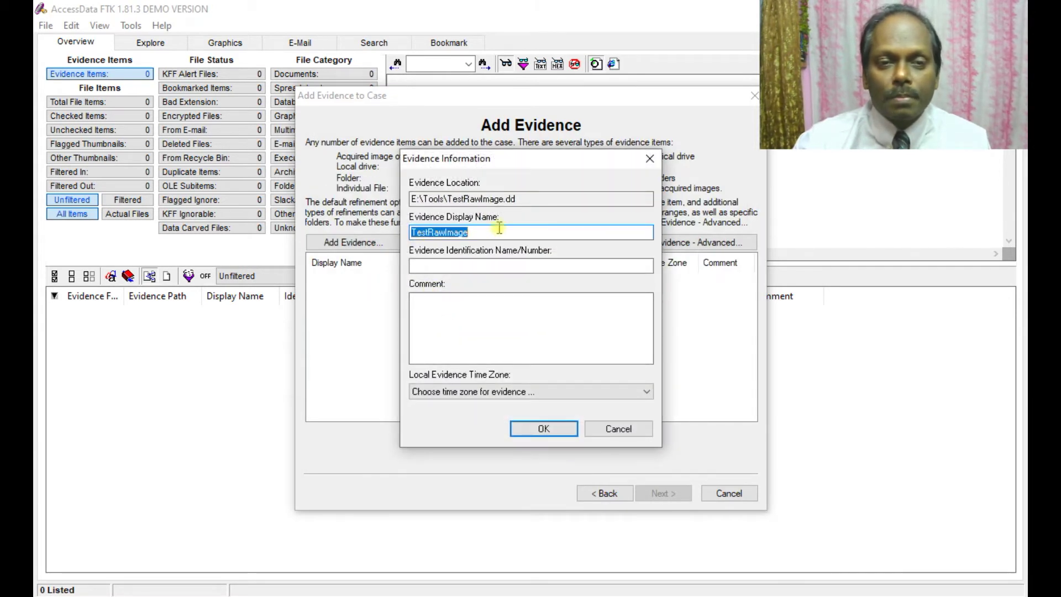
Identify the evidence as 301 with time zone Central Time with Daylight Saving (US - Chicago), and finish the case setup to process it.
left_click(449, 266)
type("301")
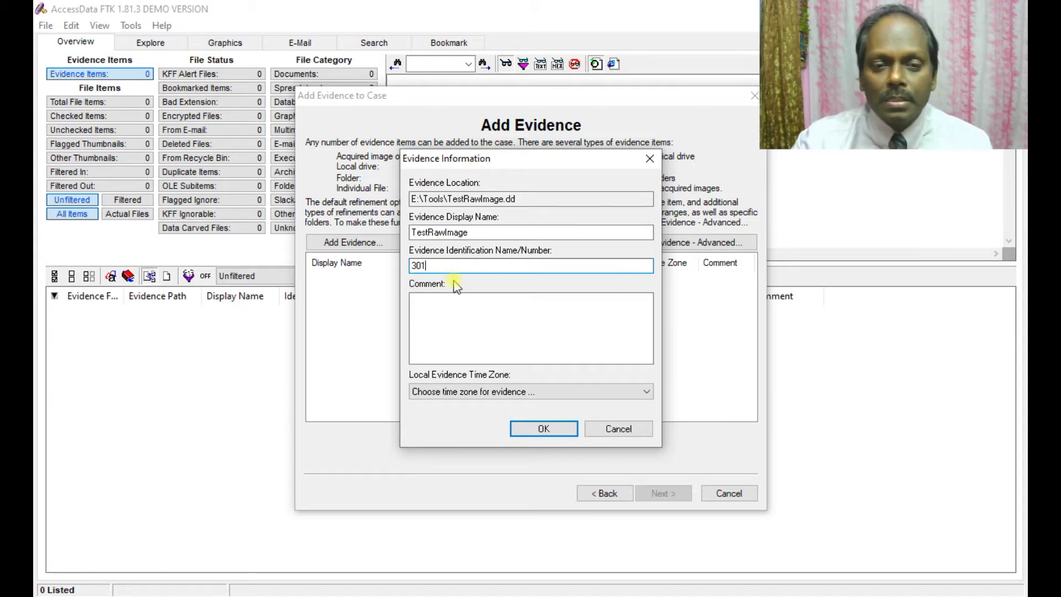
left_click(509, 392)
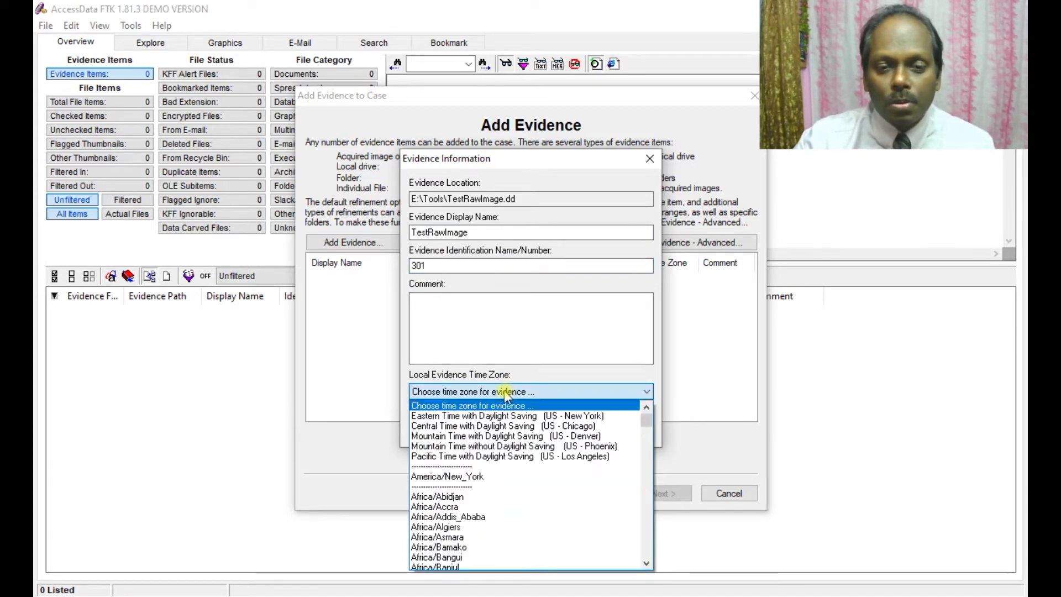
left_click(535, 426)
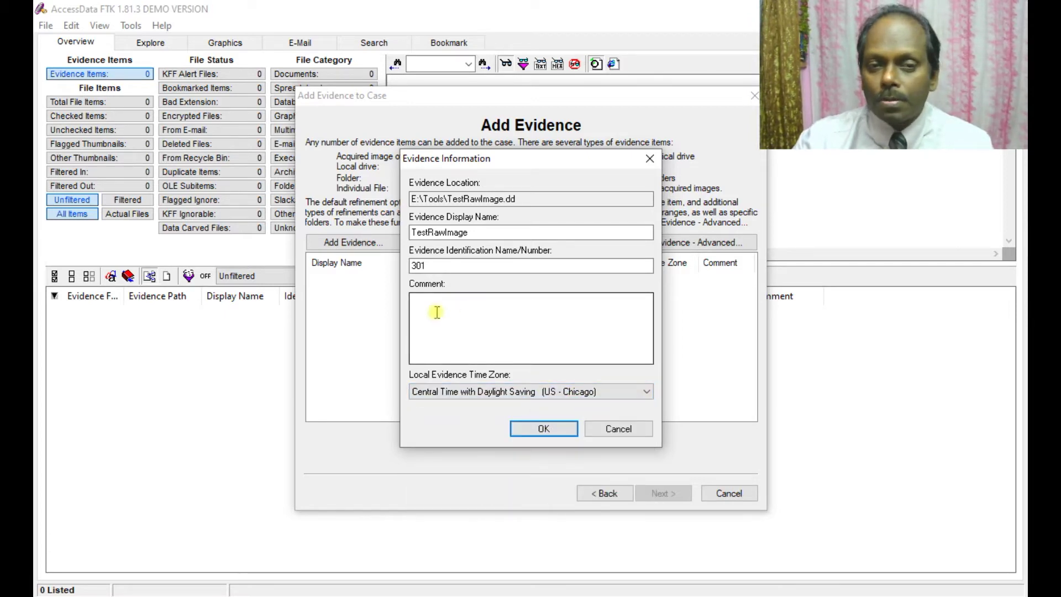
left_click(545, 428)
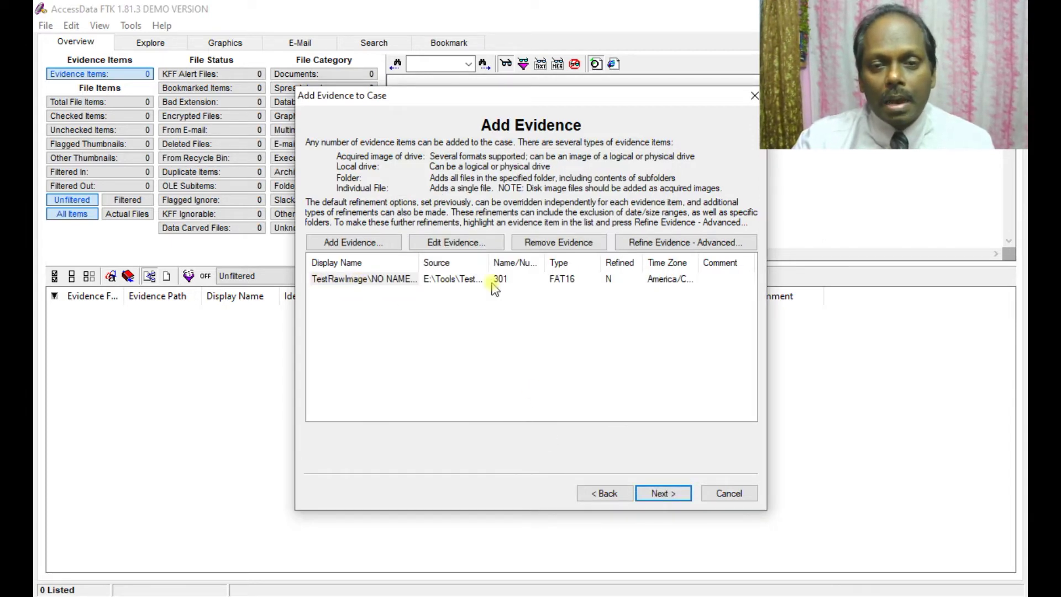
left_click(661, 494)
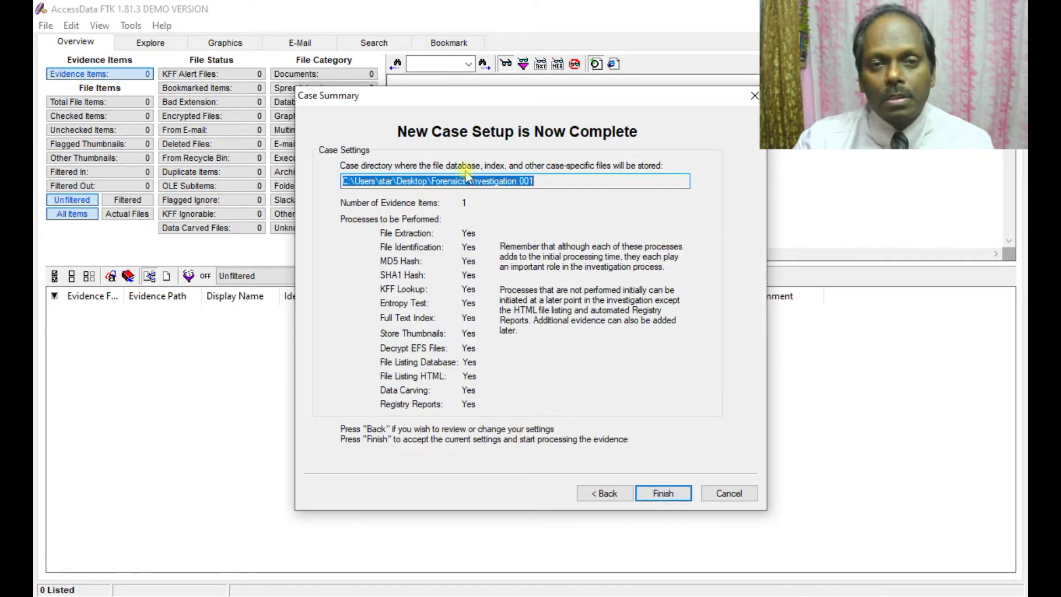
left_click(667, 492)
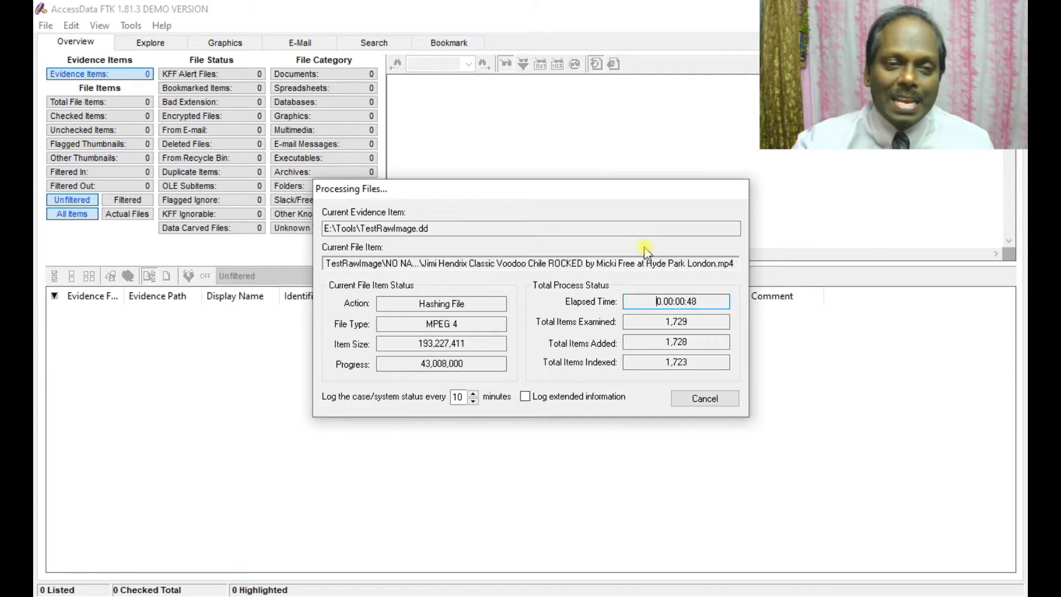
Switch to File Explorer and examine the Investigation 001 folder in Forensics, checking its properties and locating the case file Investigation 001.ftk.
key("alt+Tab")
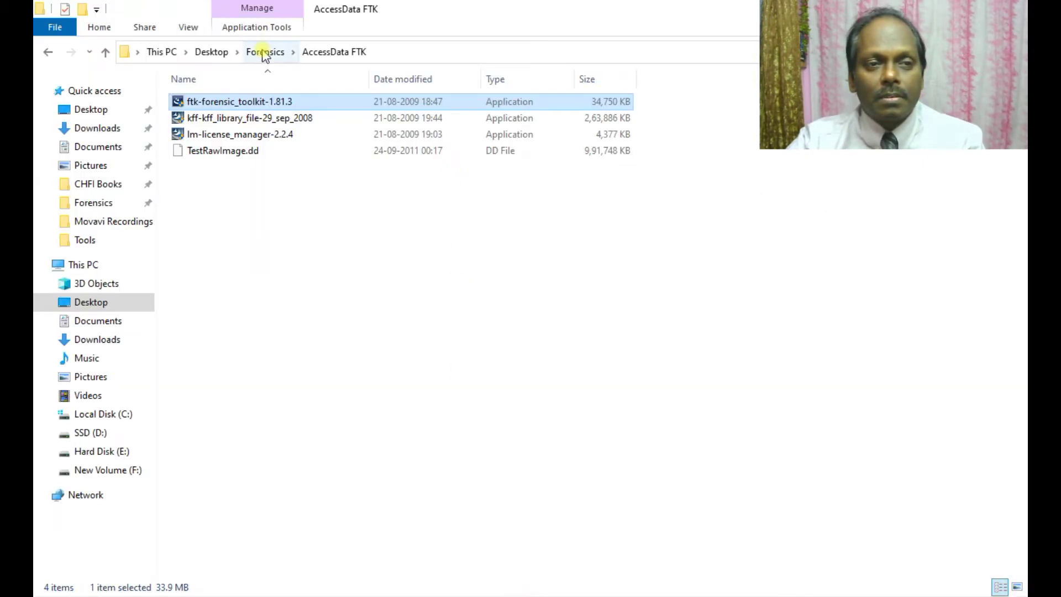
left_click(265, 52)
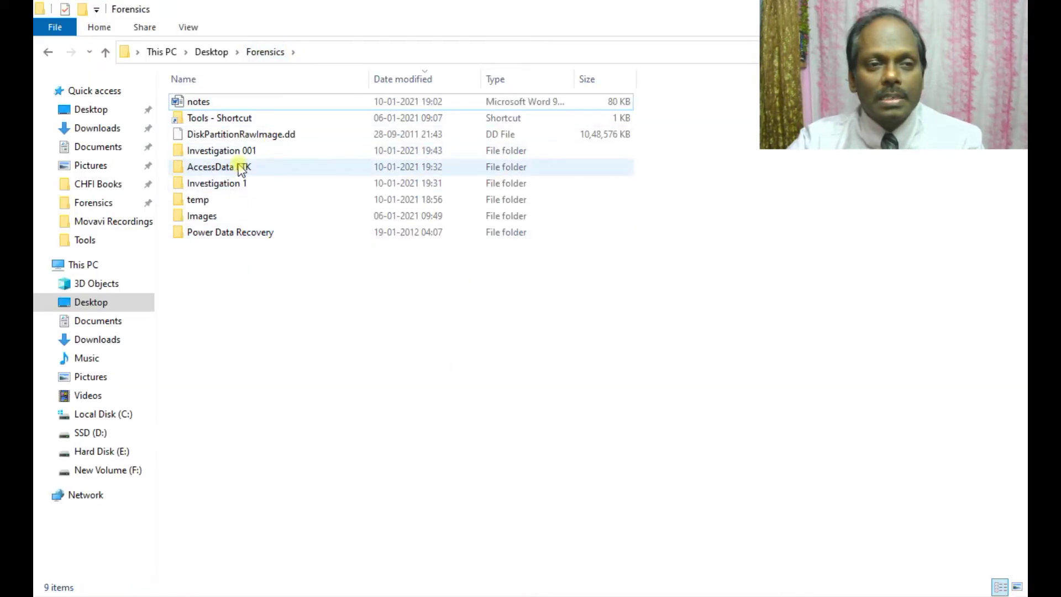
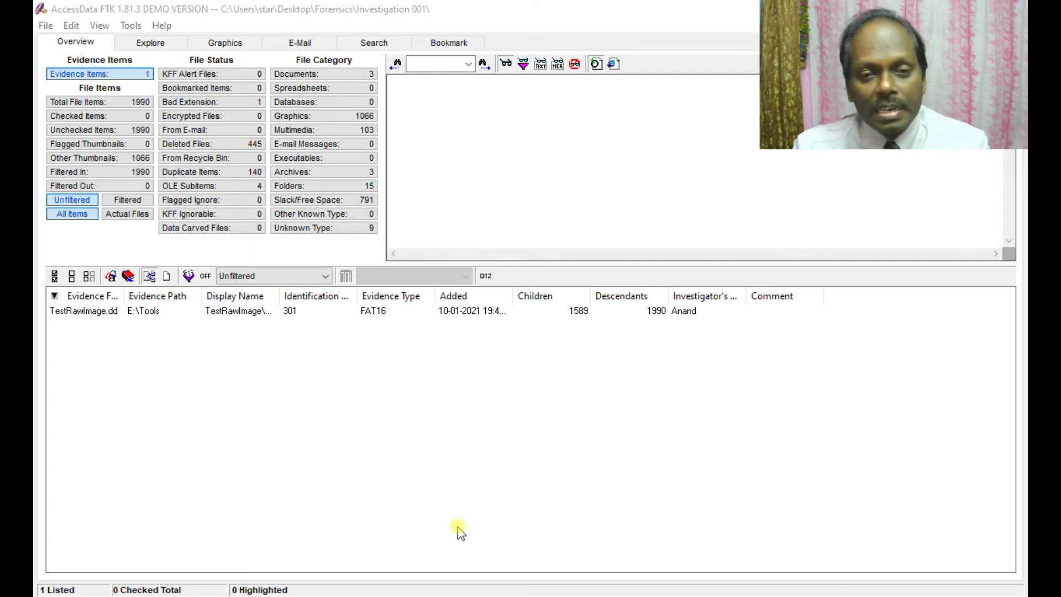
key("alt+Tab")
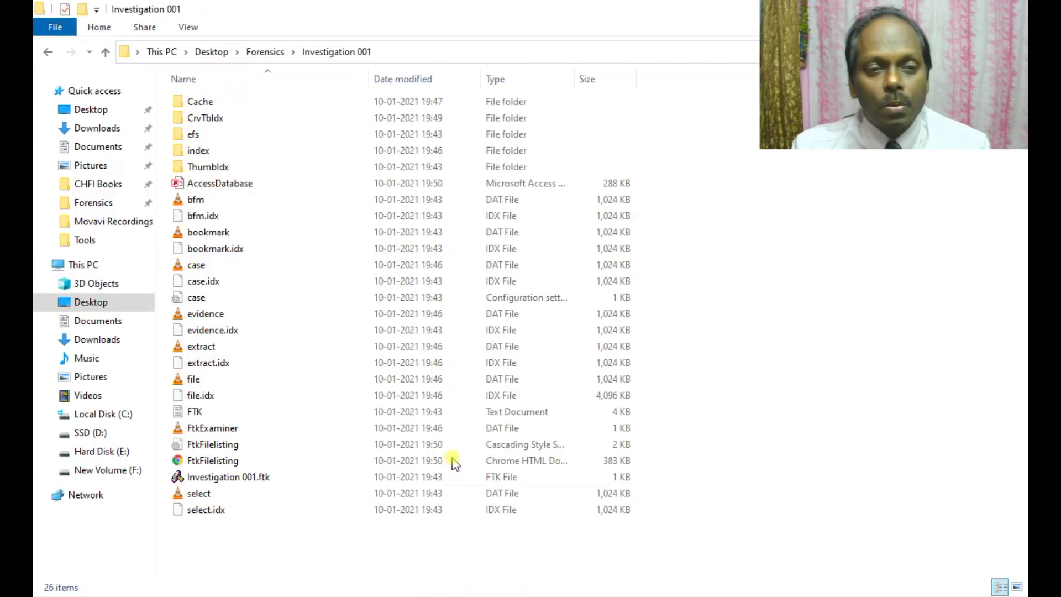
left_click(259, 51)
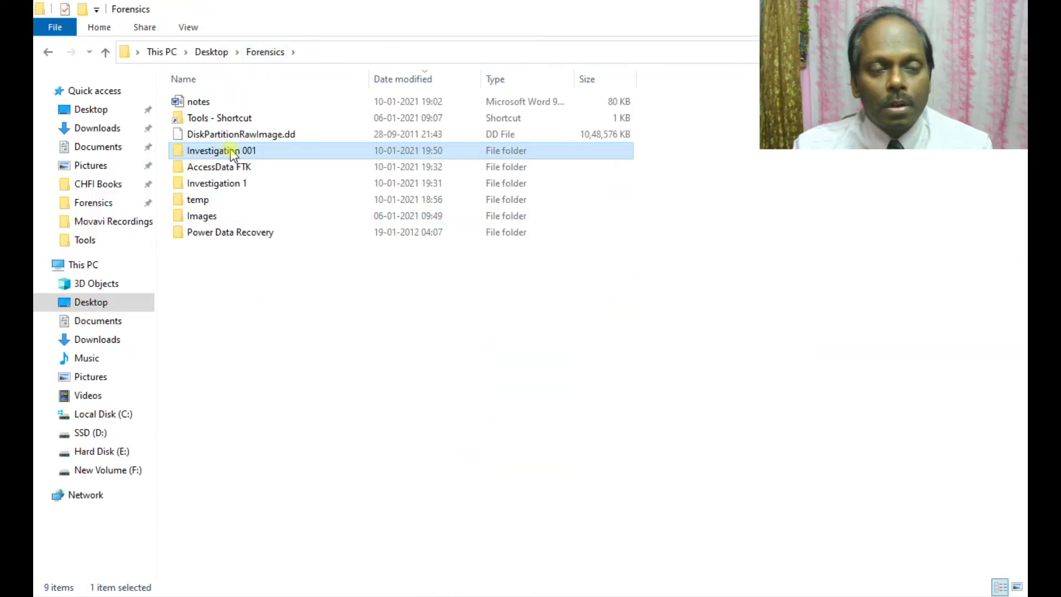
right_click(243, 157)
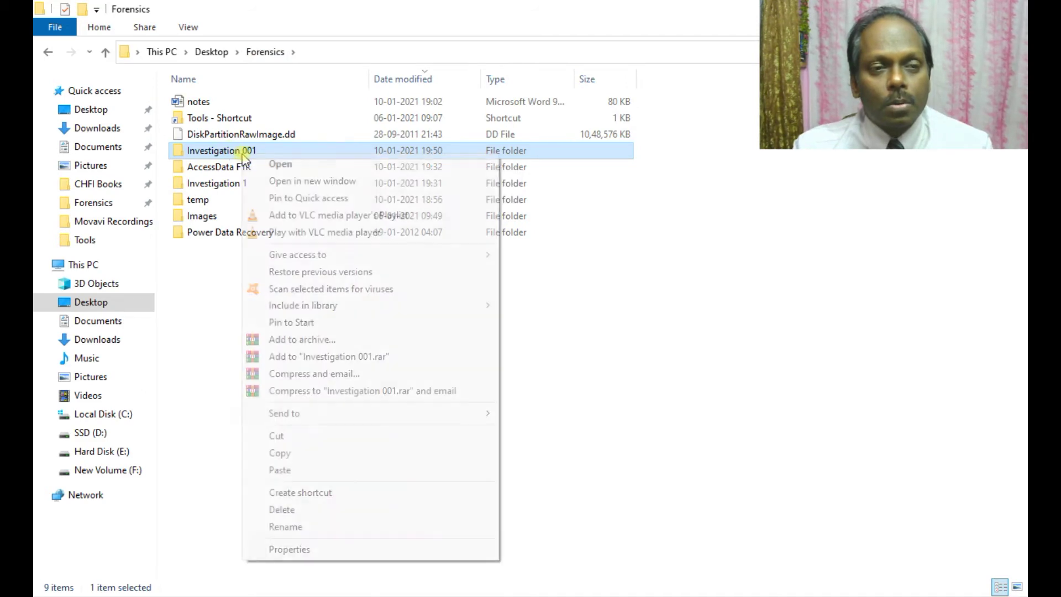
left_click(320, 548)
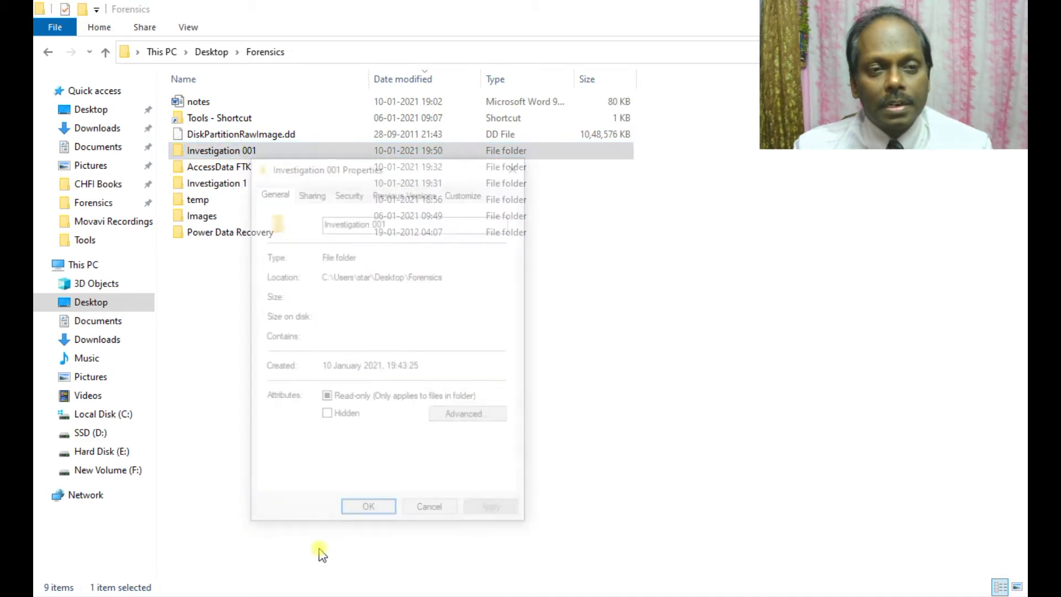
left_click(432, 510)
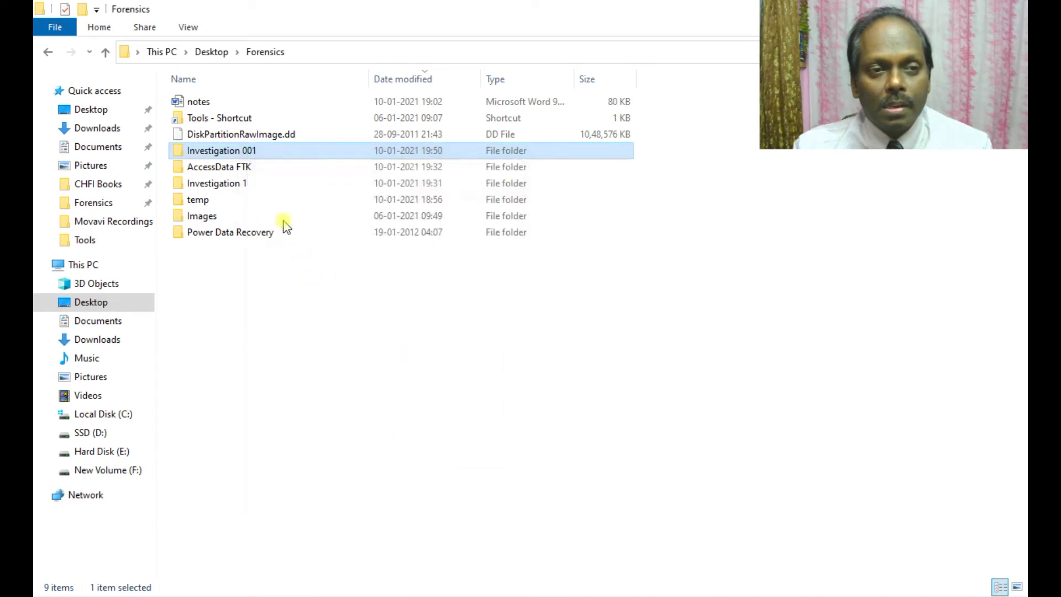
double_click(238, 156)
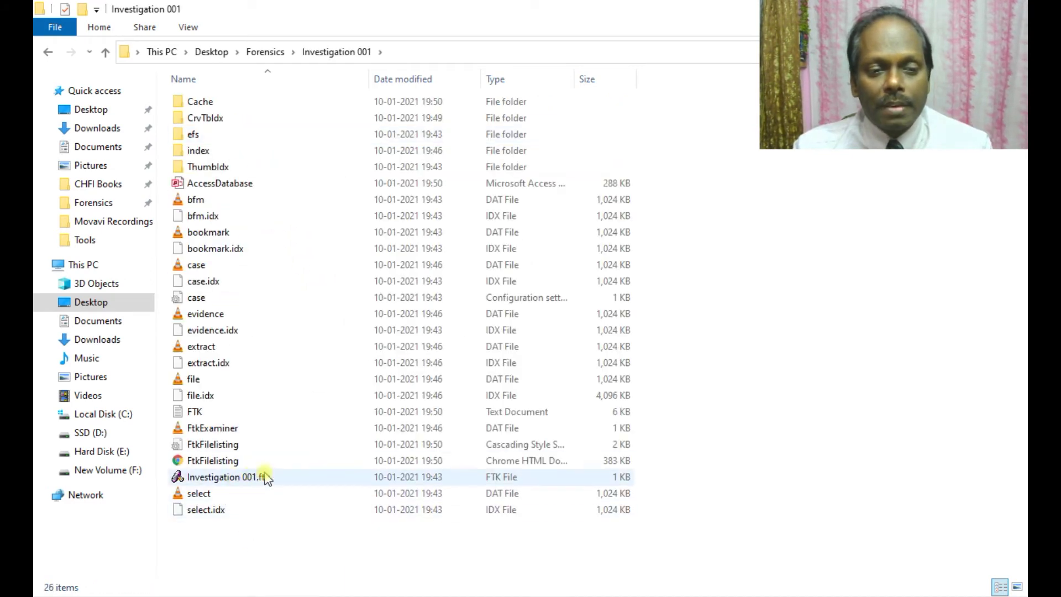
left_click(223, 481)
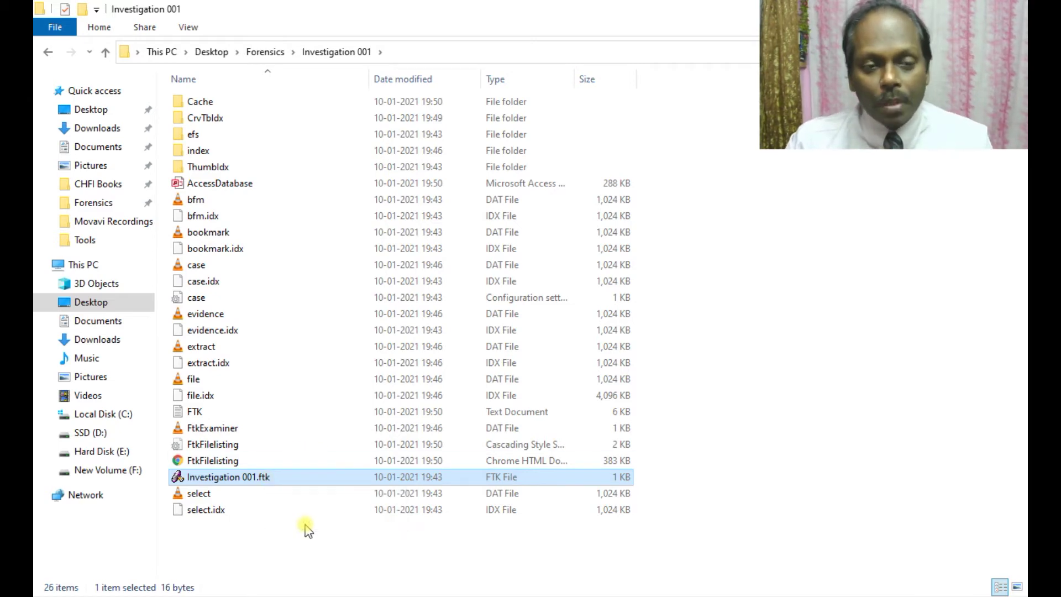
Switch back to AccessData FTK and open the existing case file Investigation 001.ftk.
key("alt+Tab")
key("Tab")
key("Tab")
key("Tab")
key("Tab")
key("Tab")
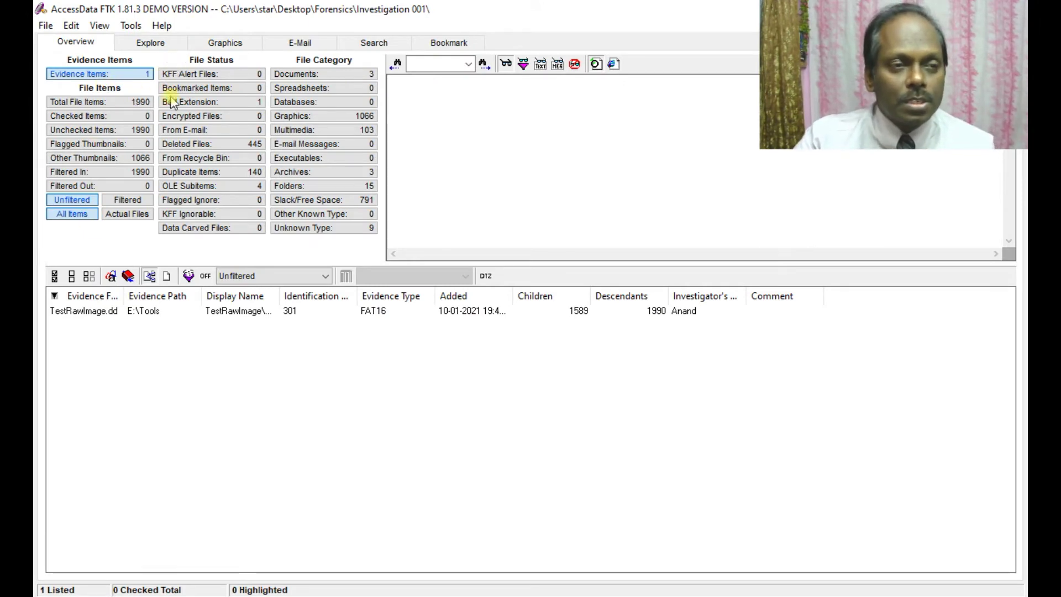
left_click(45, 25)
left_click(64, 61)
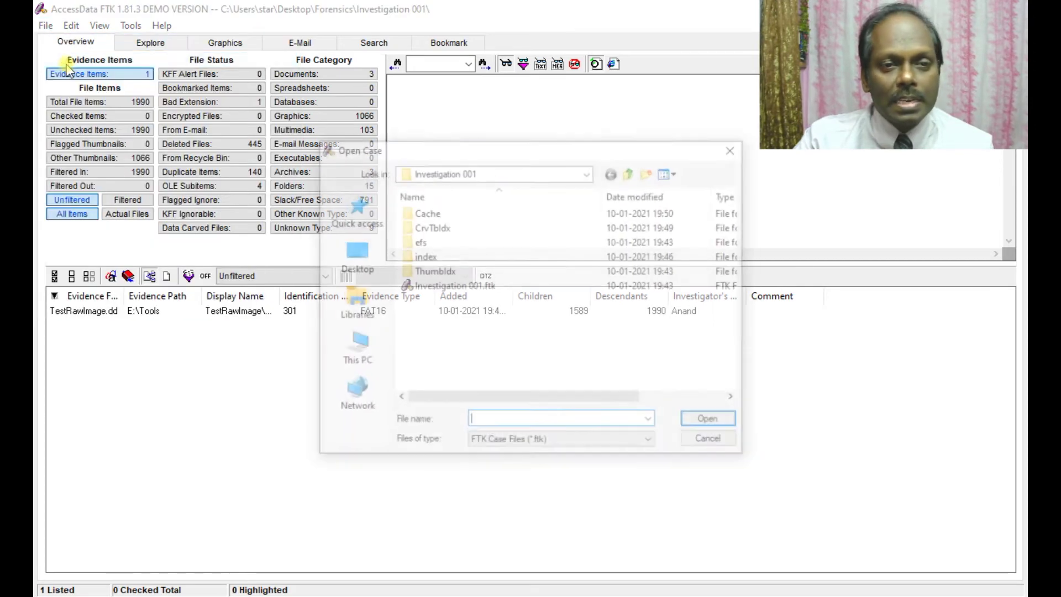
double_click(426, 287)
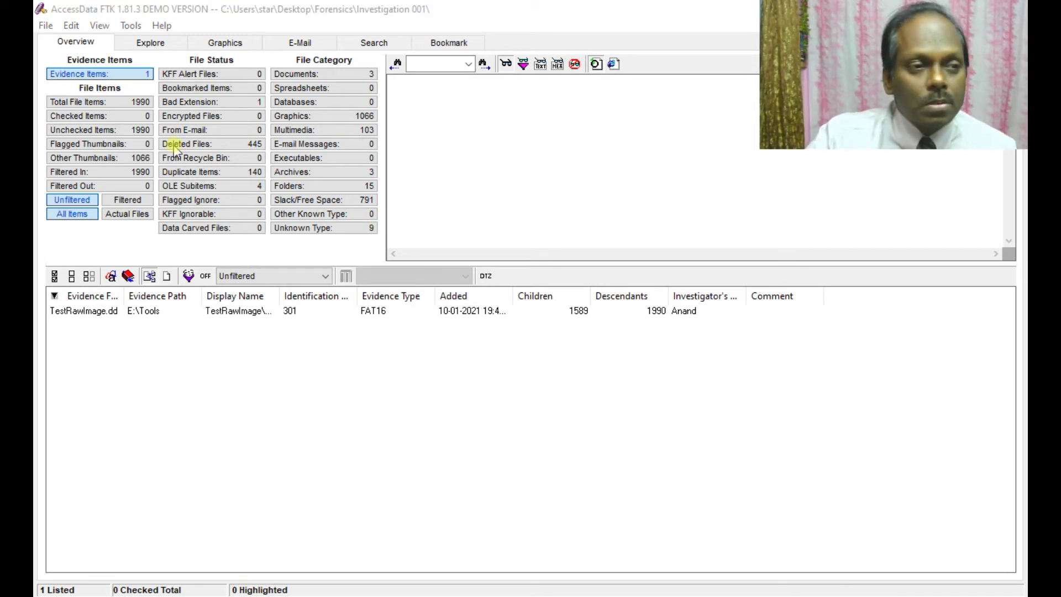
List all file items in the evidence and preview the images !A.PNG and !abul-1.png.
left_click(80, 103)
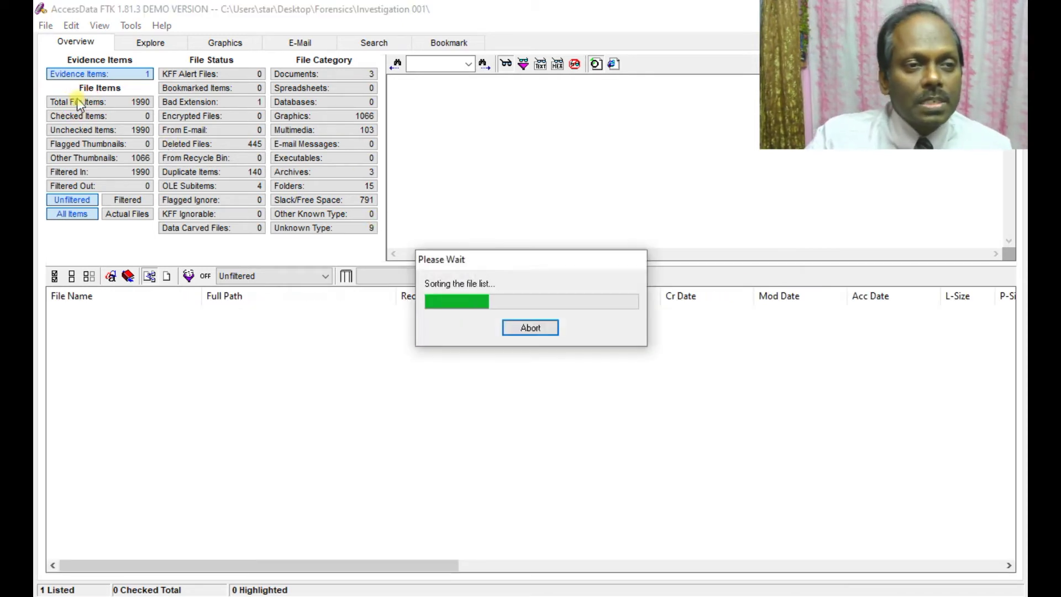
scroll(276, 401, "down", 7)
scroll(287, 389, "up", 6)
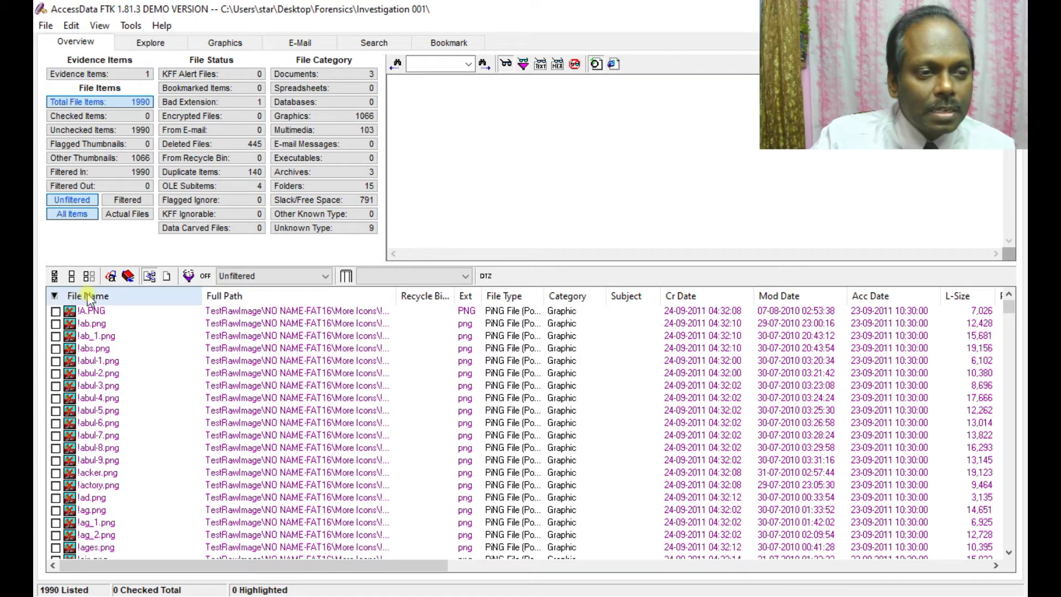
left_click(95, 313)
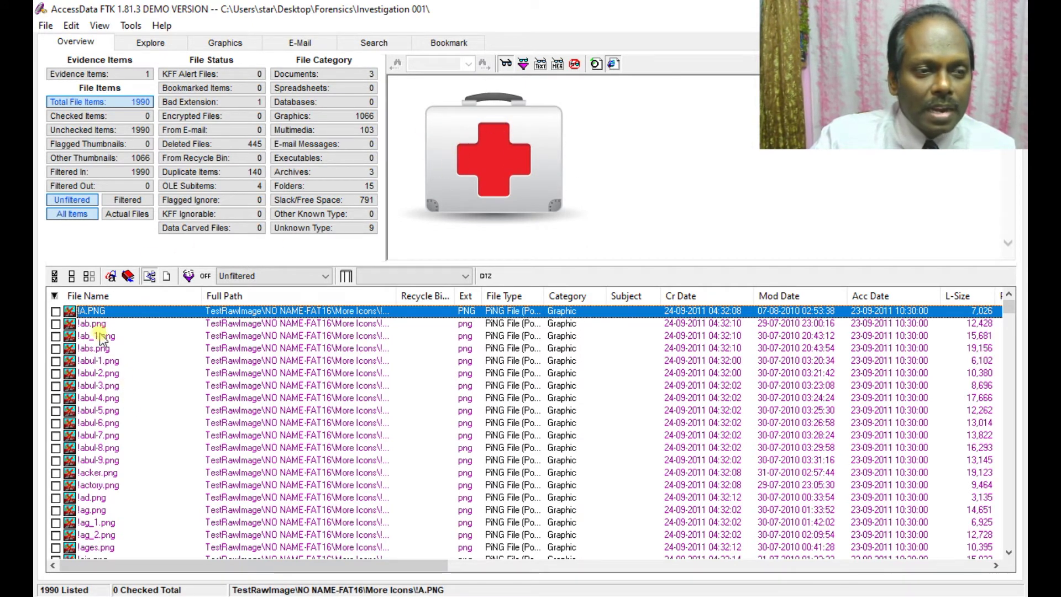
left_click(92, 361)
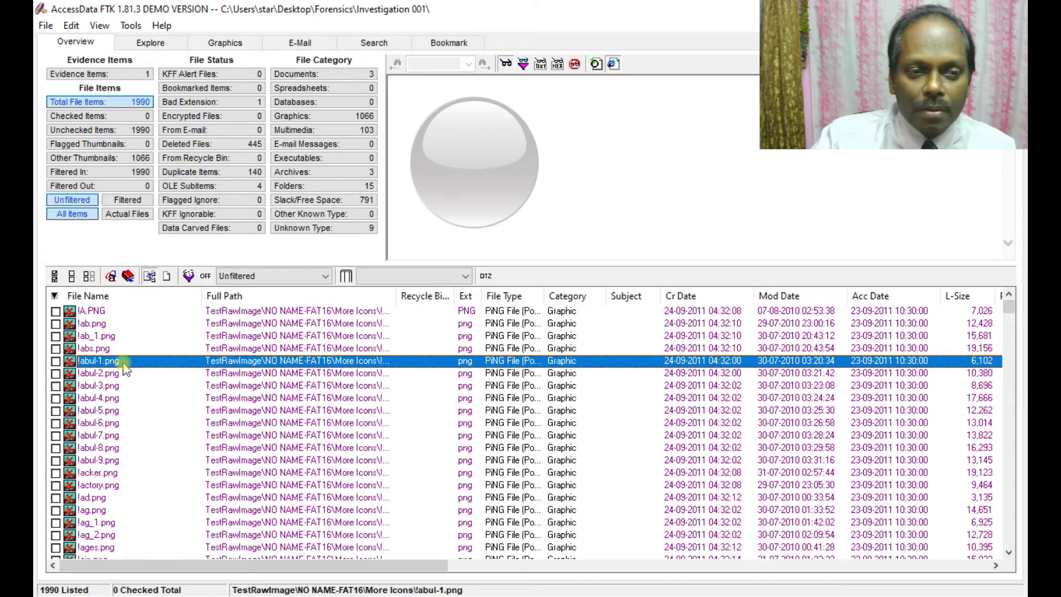
scroll(174, 366, "down", 5)
scroll(174, 366, "up", 5)
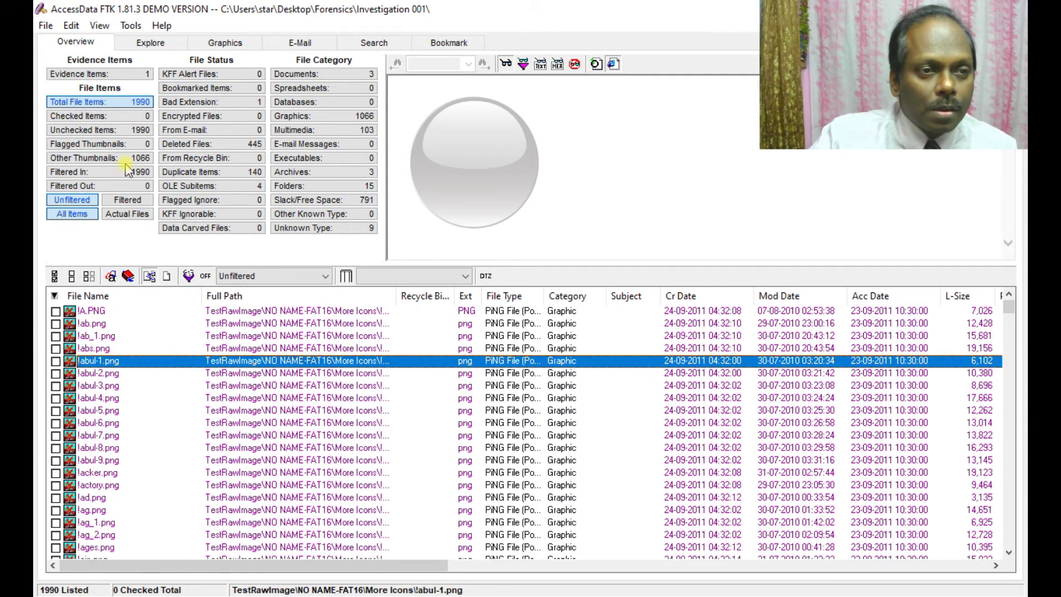
List the deleted files and preview the deleted images !-sceens.png and !abul-1.png.
left_click(185, 143)
left_click(101, 337)
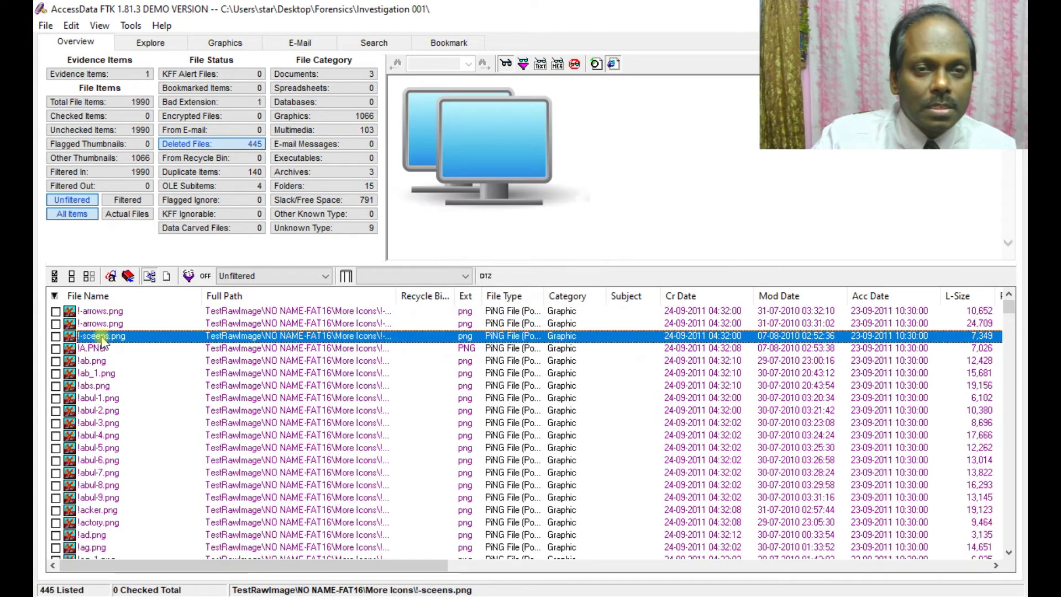
left_click(95, 399)
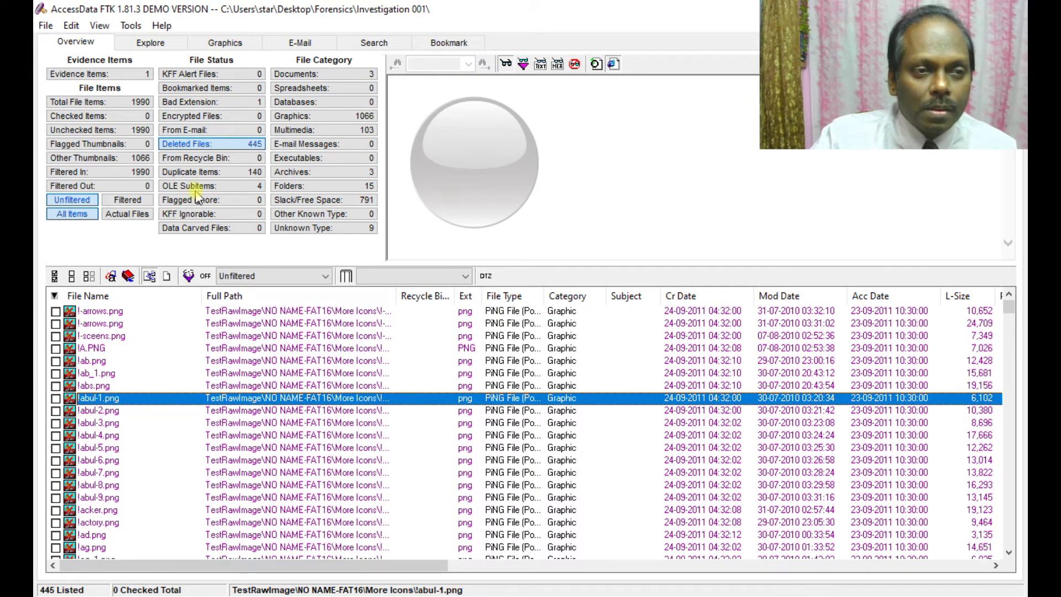
List the duplicate items and preview !rrow1.png, !rrow2.png and the first collage_over_image thumbnail.
left_click(208, 172)
left_click(101, 312)
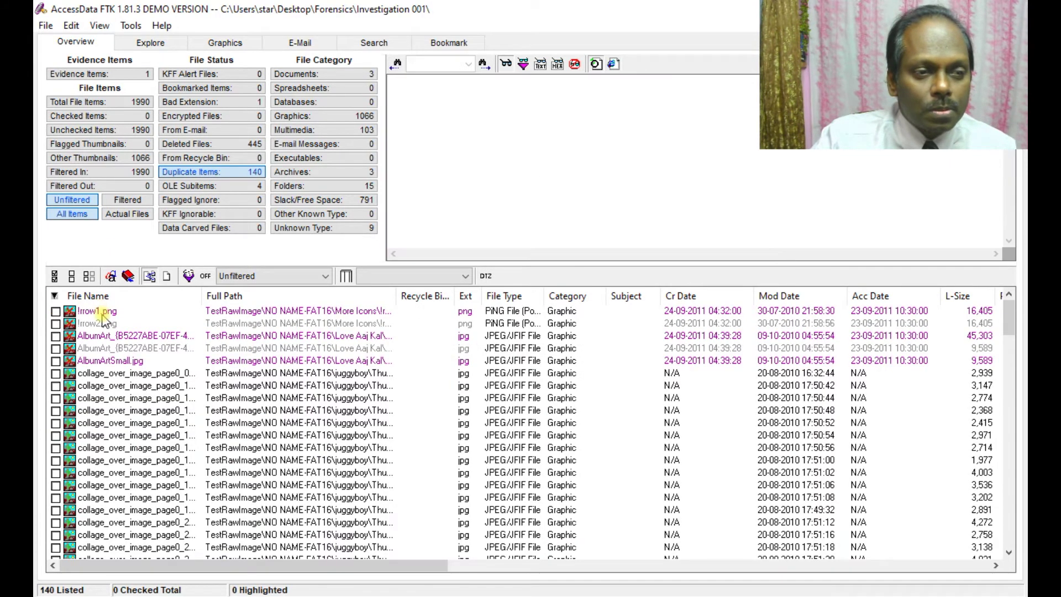
left_click(87, 324)
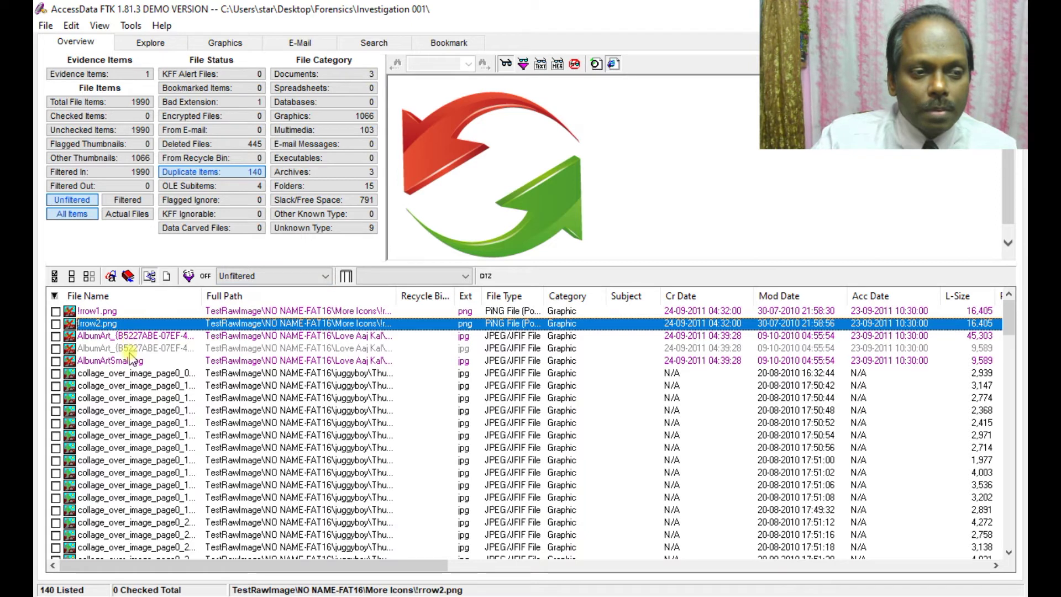
left_click(148, 373)
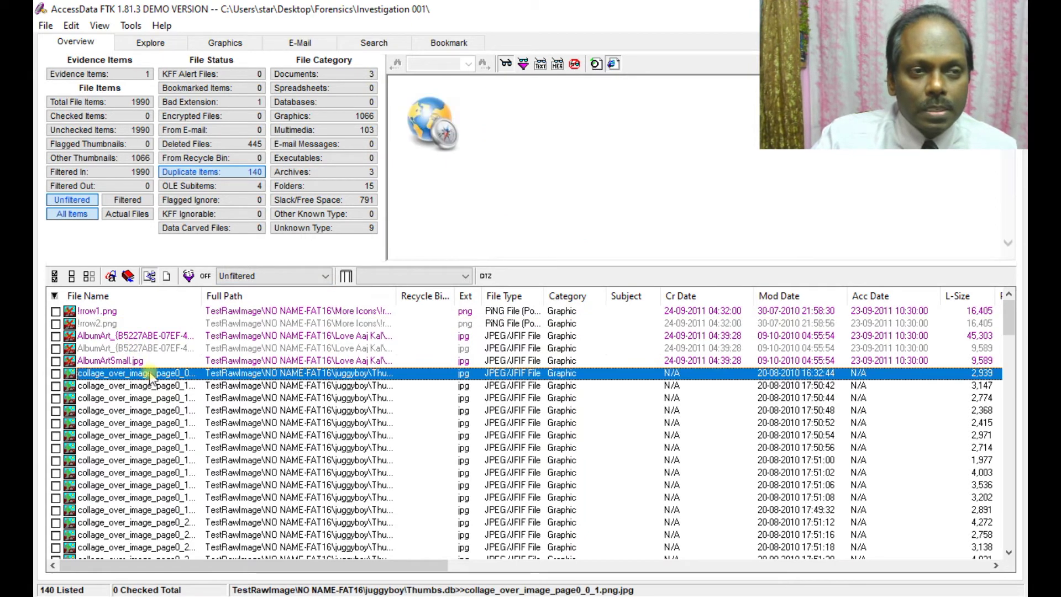
Preview the first OLE subitem, 256_50ca53757b162d98, and the document Korean girl.jpg.htm from their category lists.
left_click(211, 190)
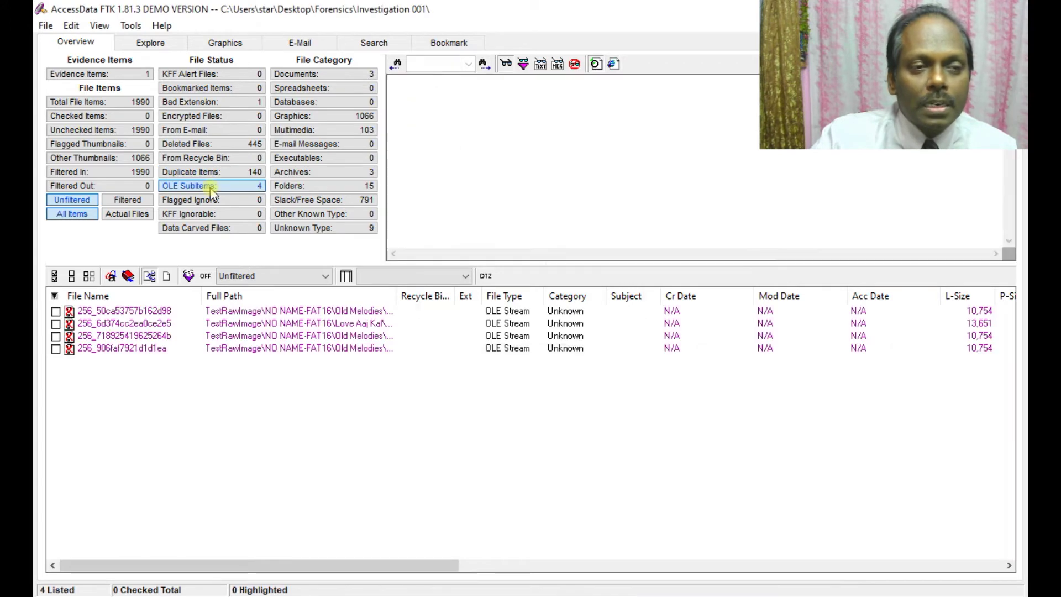
left_click(166, 313)
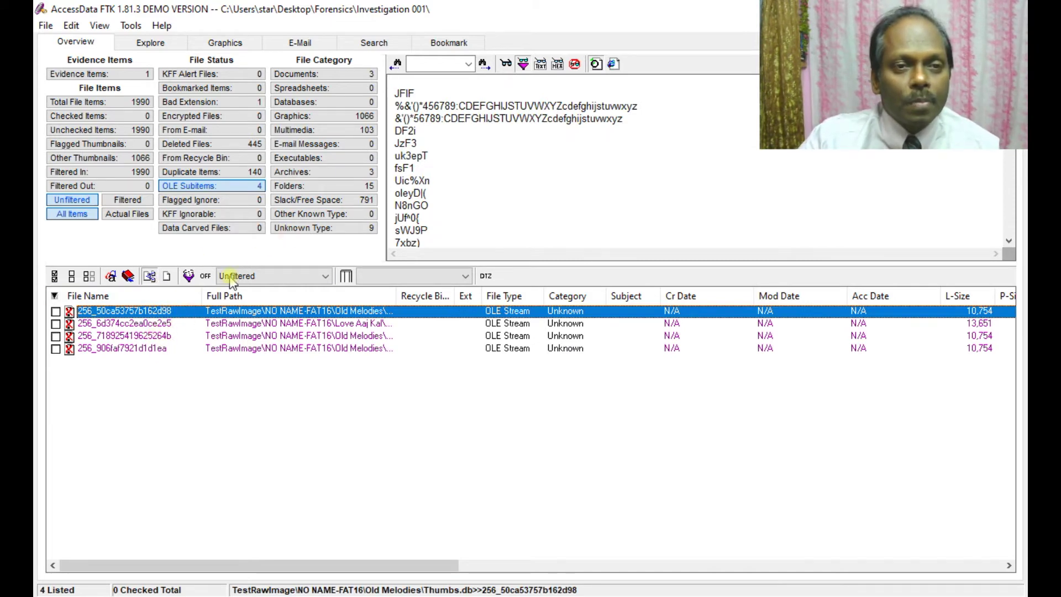
left_click(299, 76)
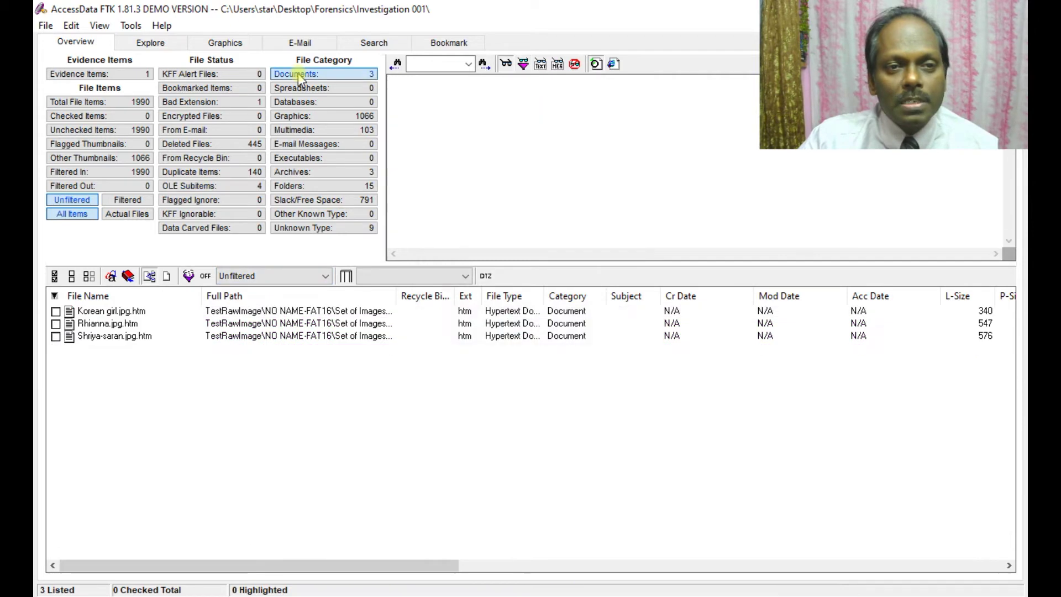
left_click(127, 311)
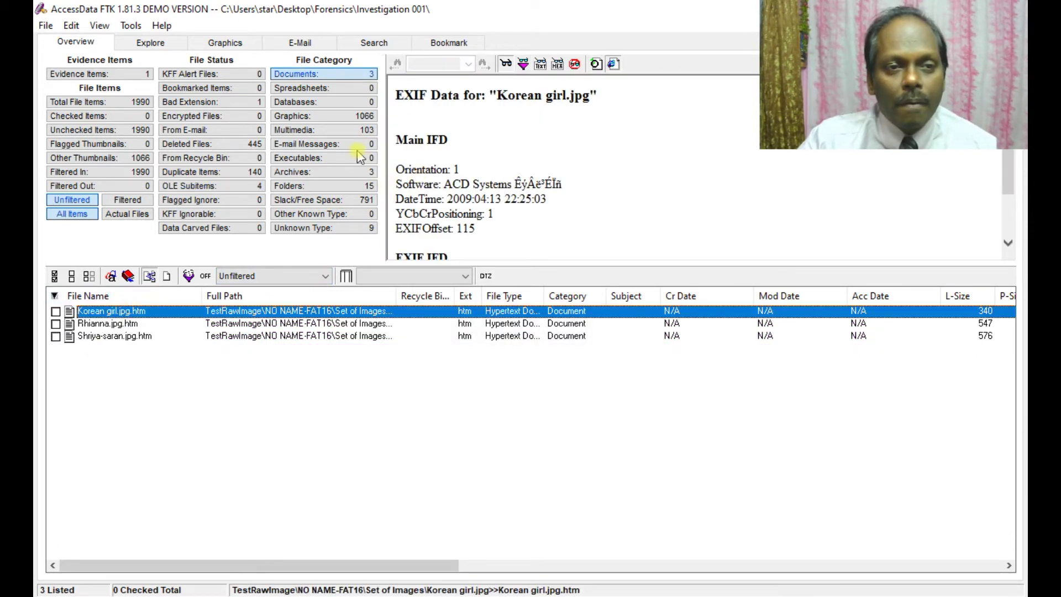
List the graphics files and preview !eet.png and the thumbnail collage_over_image_page0_31_1.png.jpg.
left_click(304, 117)
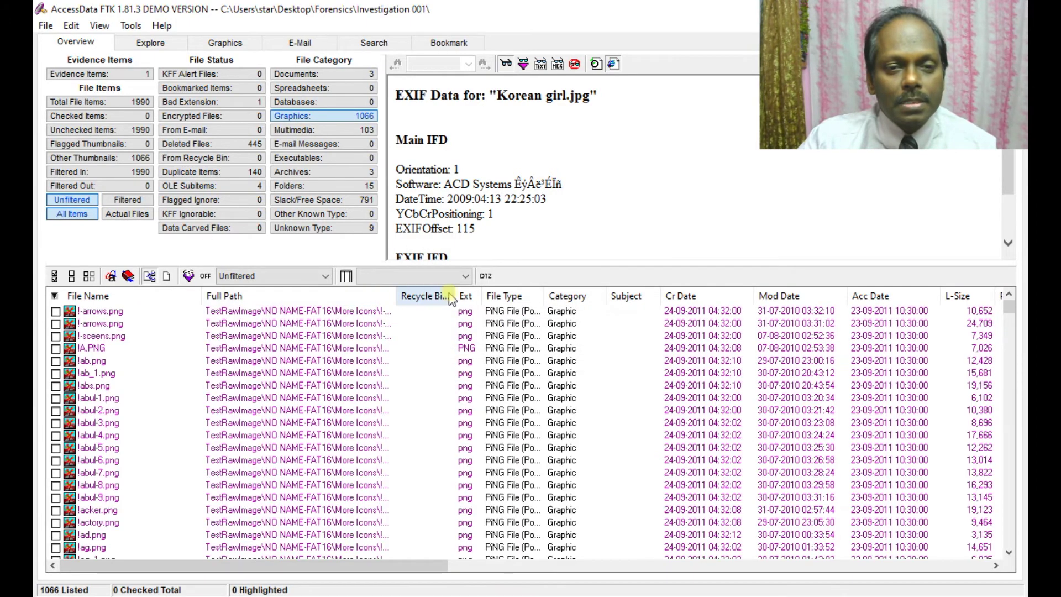
scroll(102, 417, "down", 15)
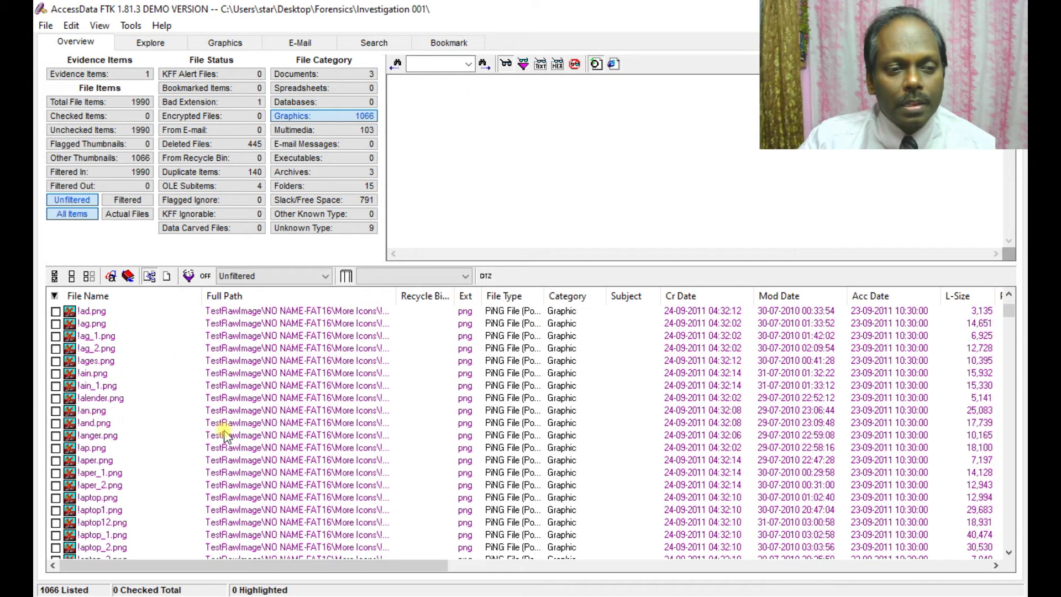
left_click(110, 497)
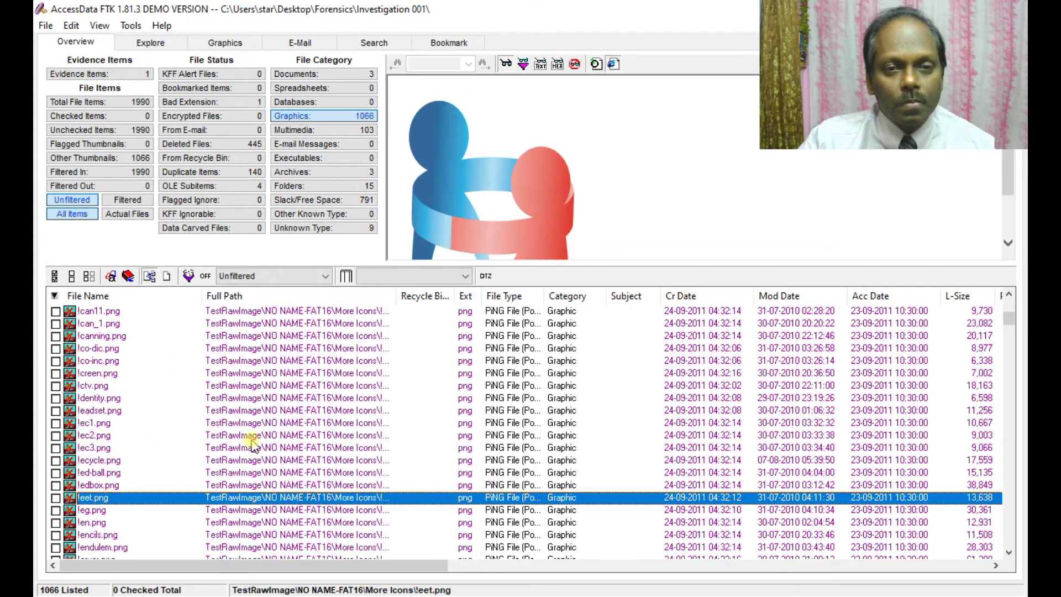
scroll(260, 439, "down", 10)
scroll(261, 440, "down", 10)
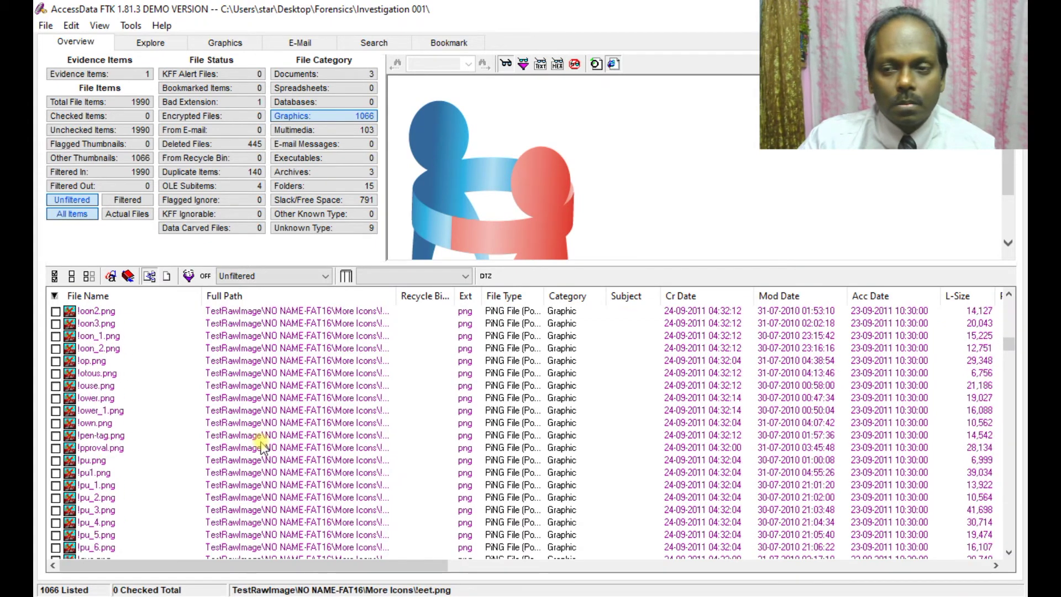
scroll(261, 447, "down", 7)
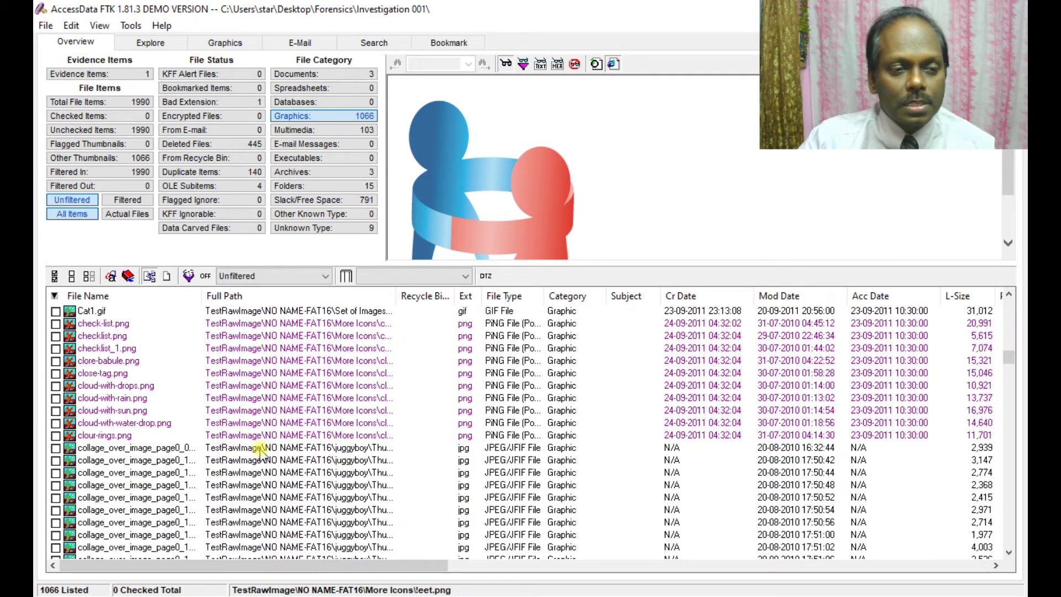
scroll(261, 452, "down", 10)
left_click(287, 452)
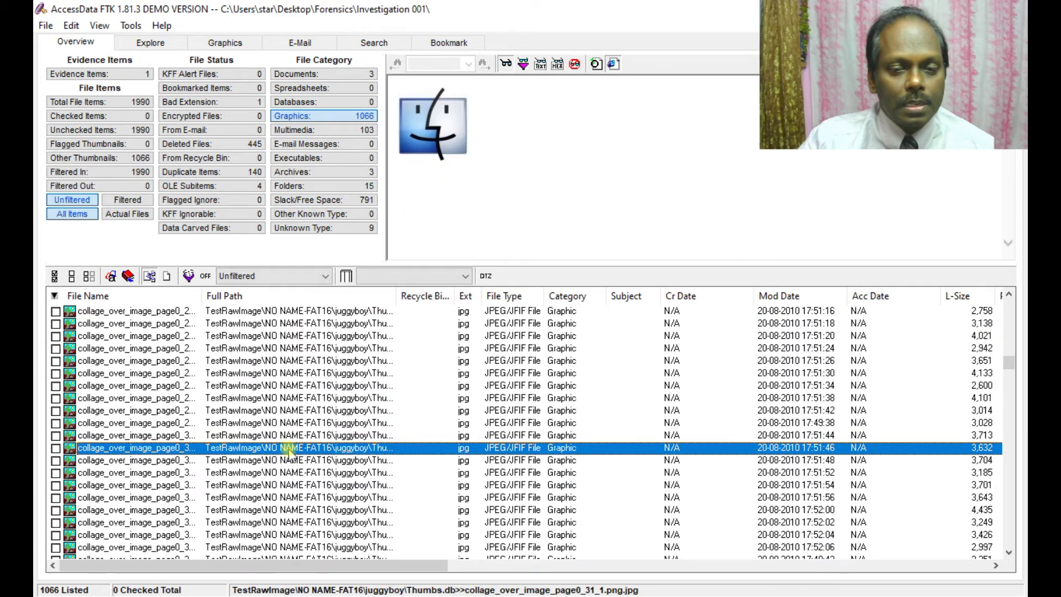
Preview computer.bmp, Folder.jpg from the Love Aaj Kal folder and Juggyboy (107).png in the graphics list.
scroll(288, 452, "down", 10)
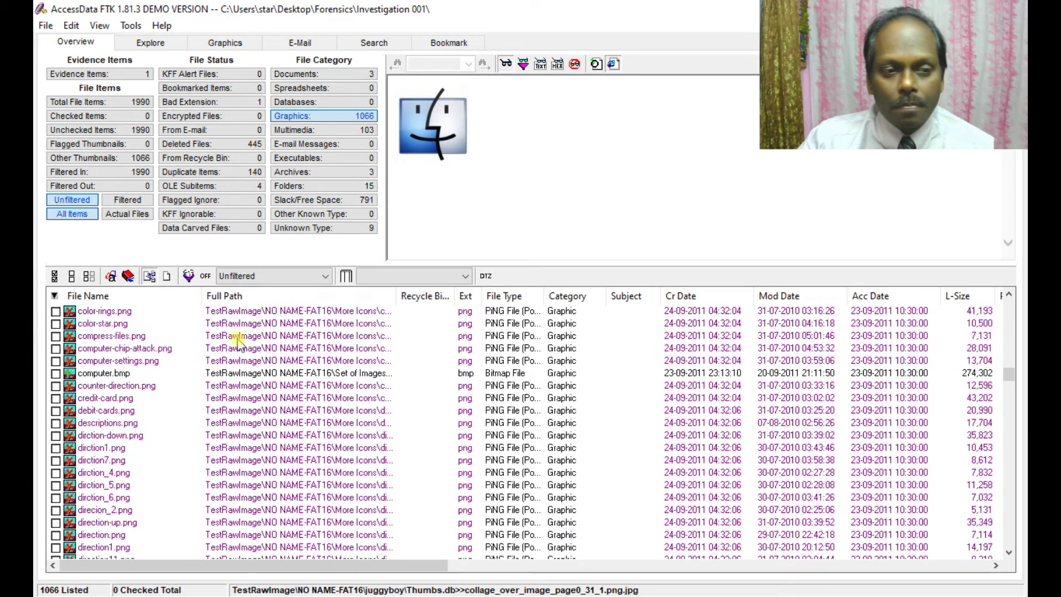
left_click(105, 373)
scroll(218, 391, "down", 12)
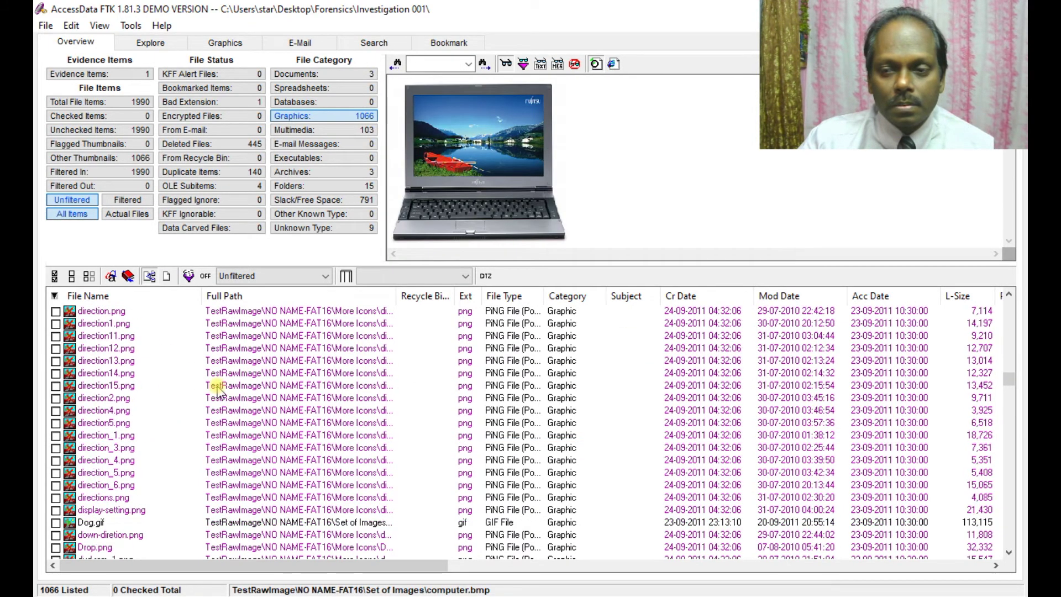
left_click(99, 485)
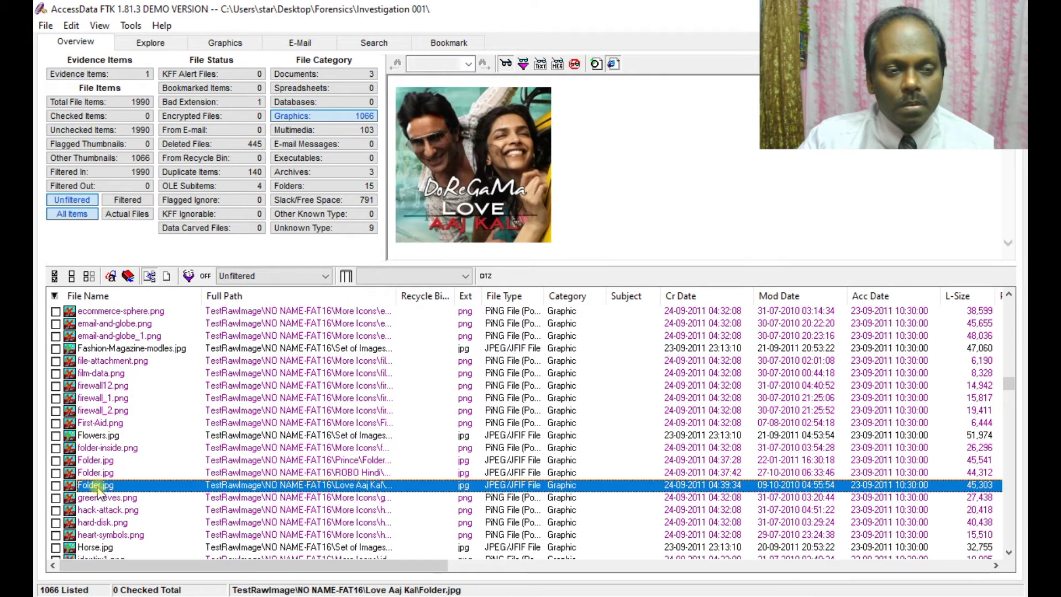
scroll(205, 439, "down", 15)
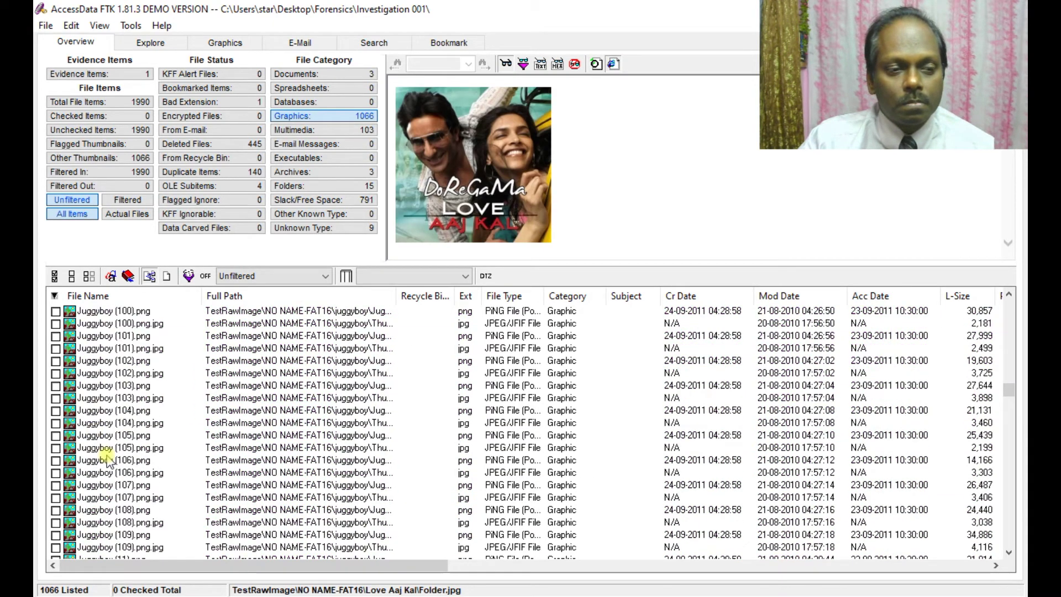
left_click(124, 485)
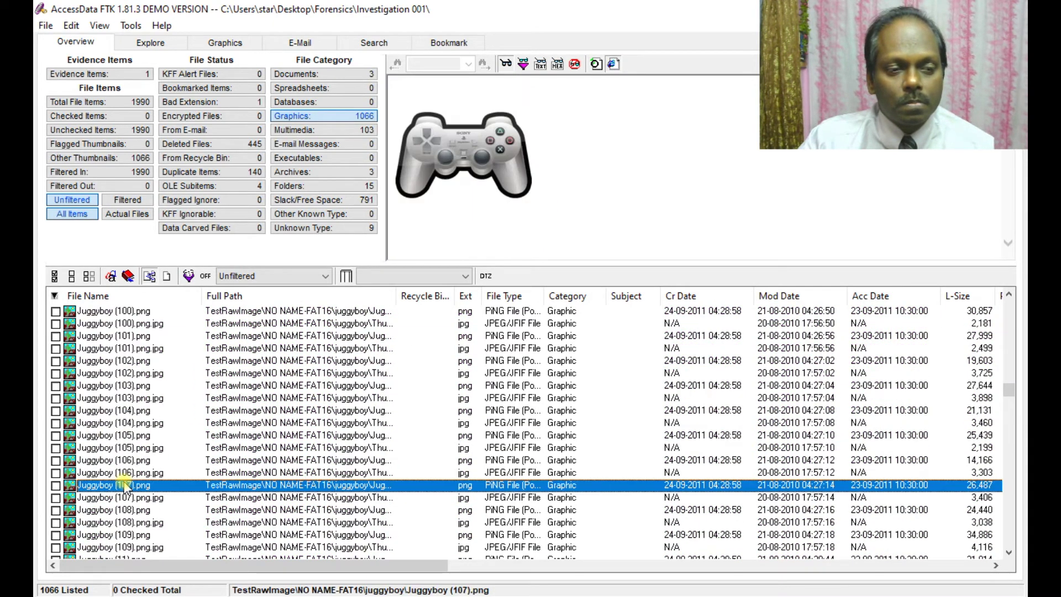
List the multimedia files and the slack/free space items, and view the hex contents of Cat1.gif's FileSlack and DriveFreeSpace28.
left_click(316, 132)
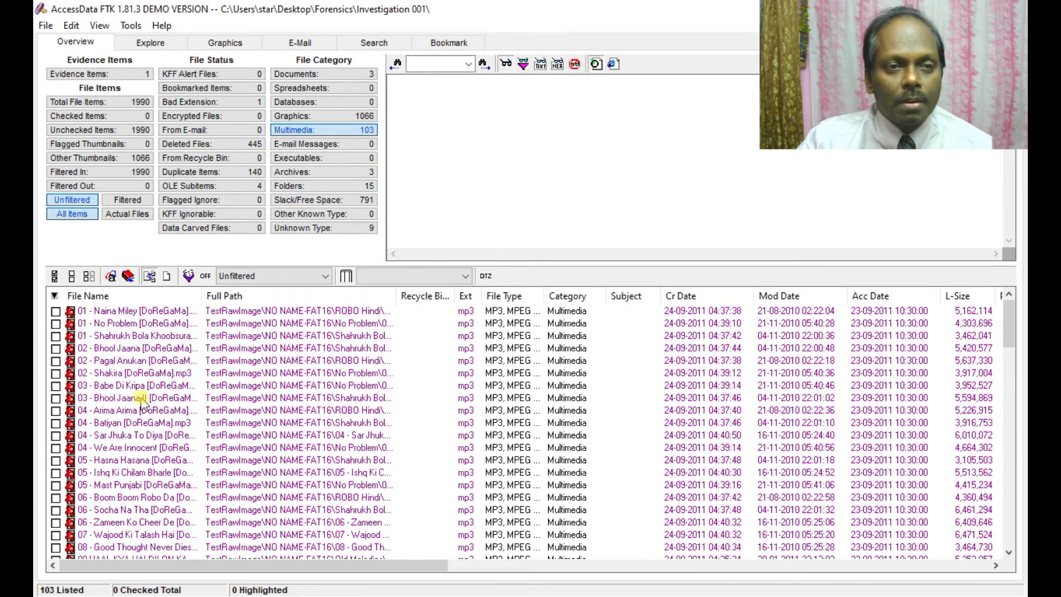
left_click(313, 201)
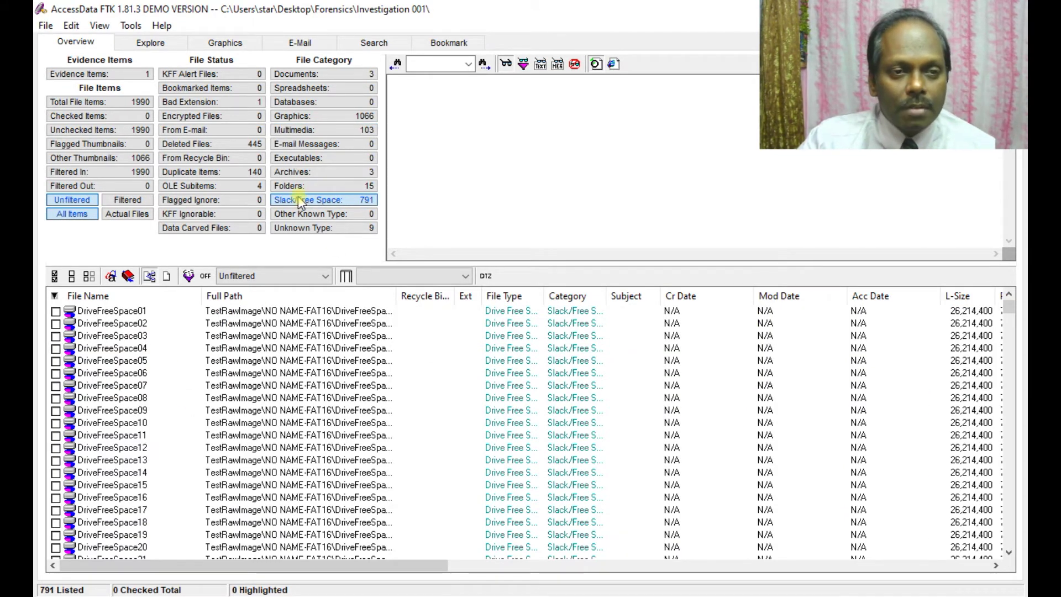
scroll(274, 385, "down", 5)
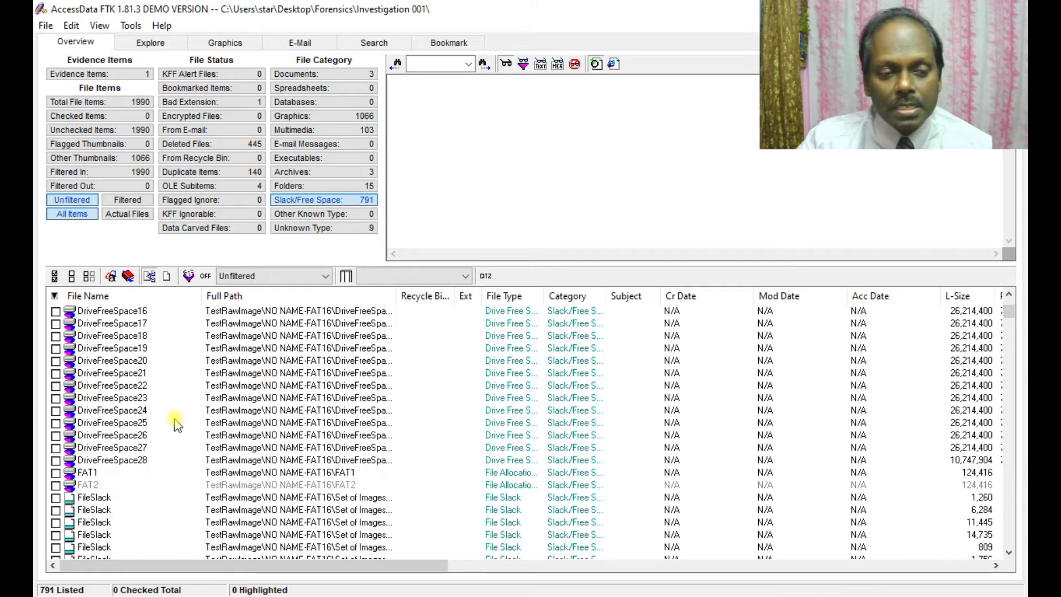
scroll(168, 423, "down", 3)
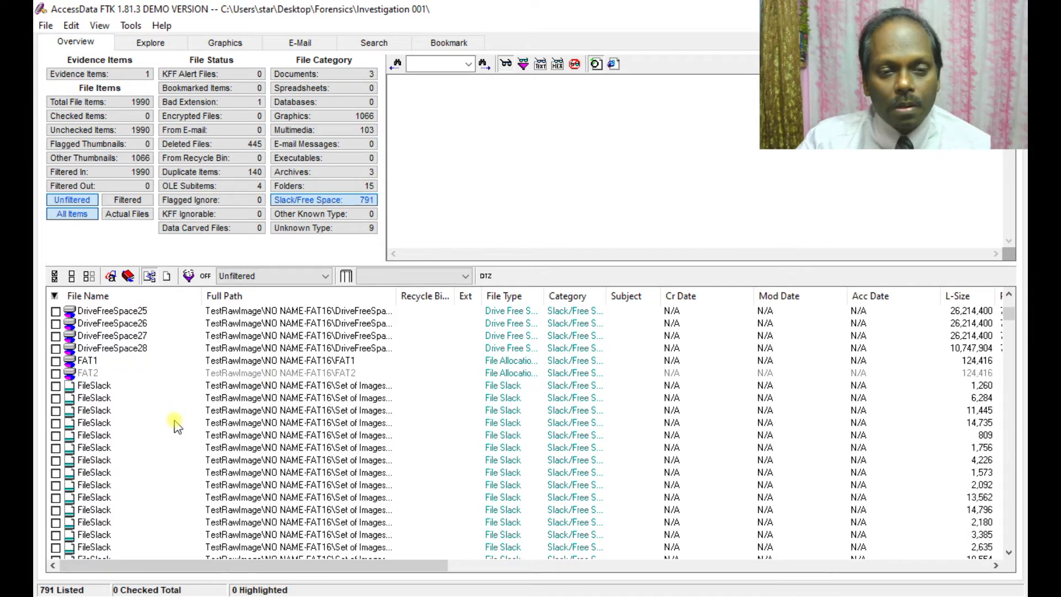
left_click(104, 449)
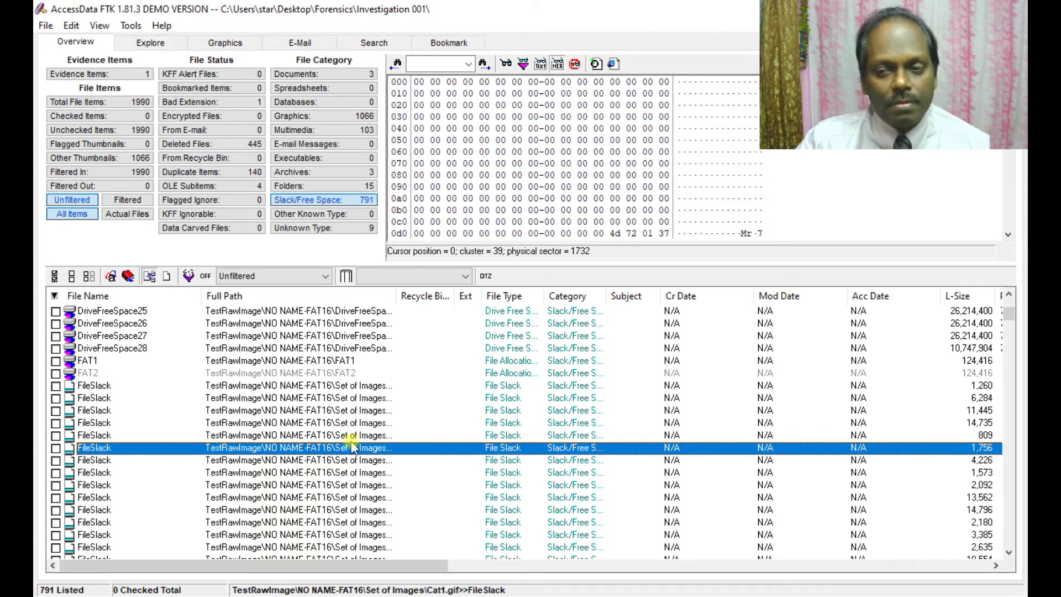
left_click(129, 349)
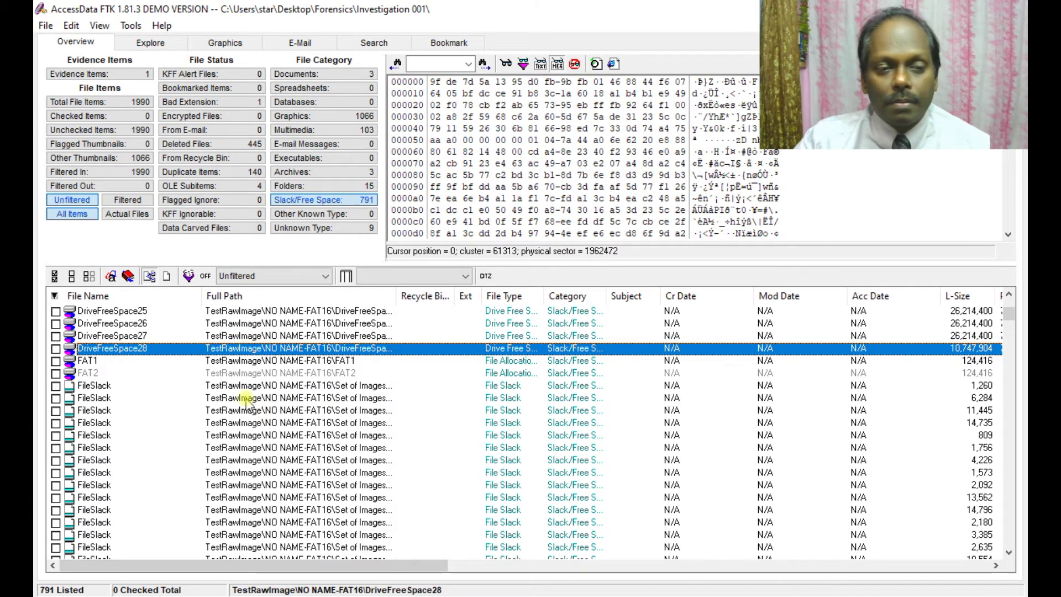
scroll(247, 404, "down", 9)
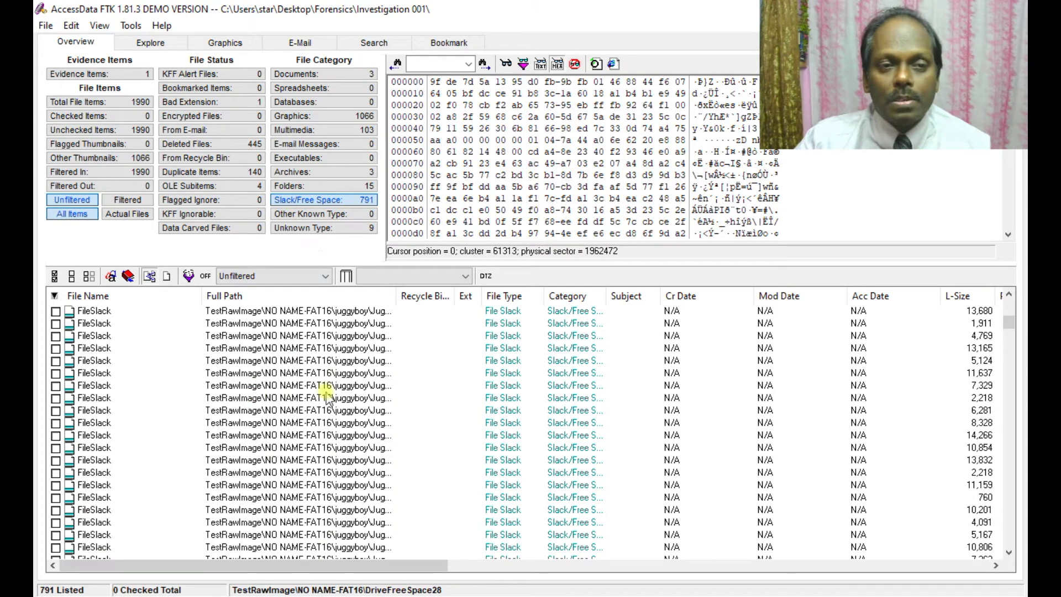
scroll(329, 398, "up", 4)
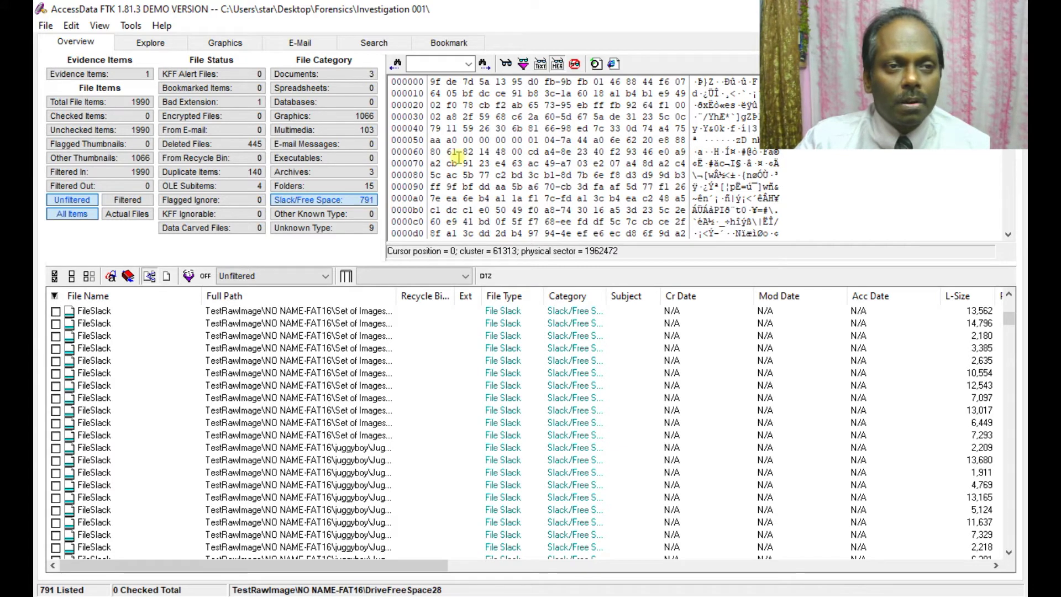
Explore the evidence folder tree, list the Set of Images folder and preview Anna.jpg, Building.png and Cat1.gif.
left_click(146, 44)
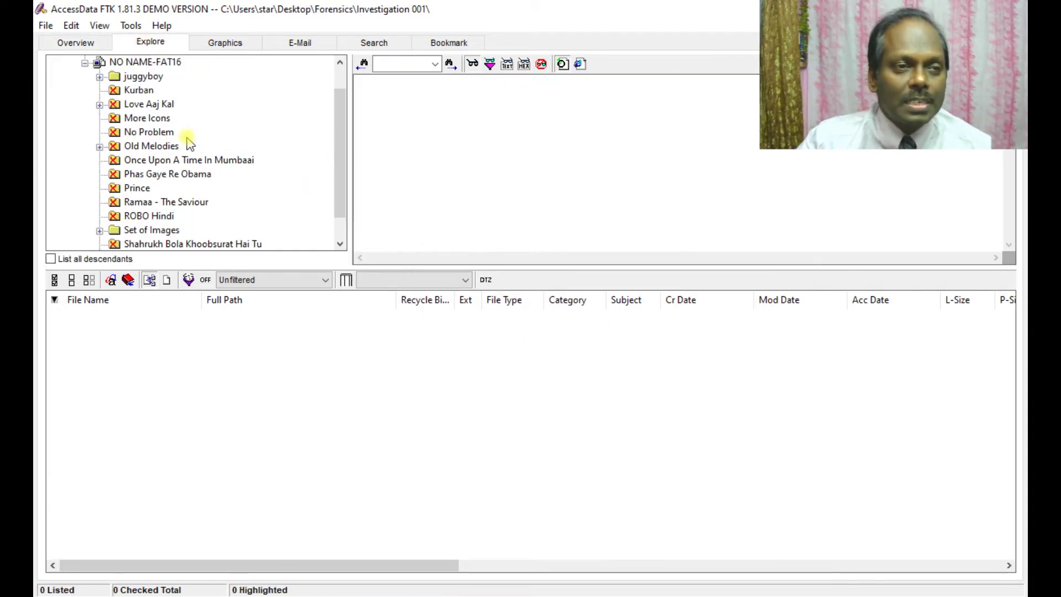
scroll(189, 142, "down", 1)
scroll(188, 140, "up", 2)
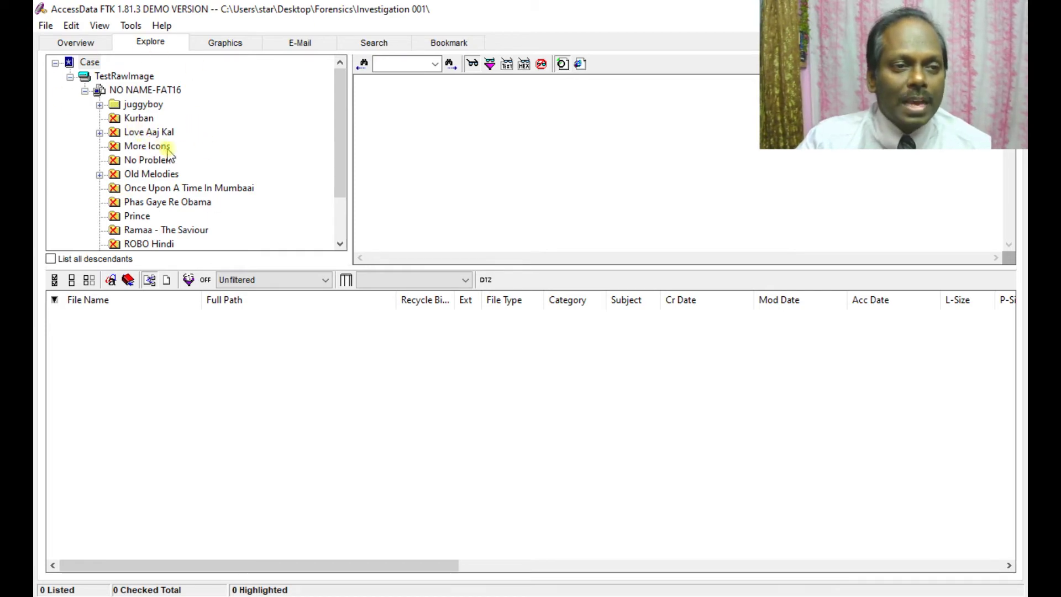
scroll(194, 177, "down", 1)
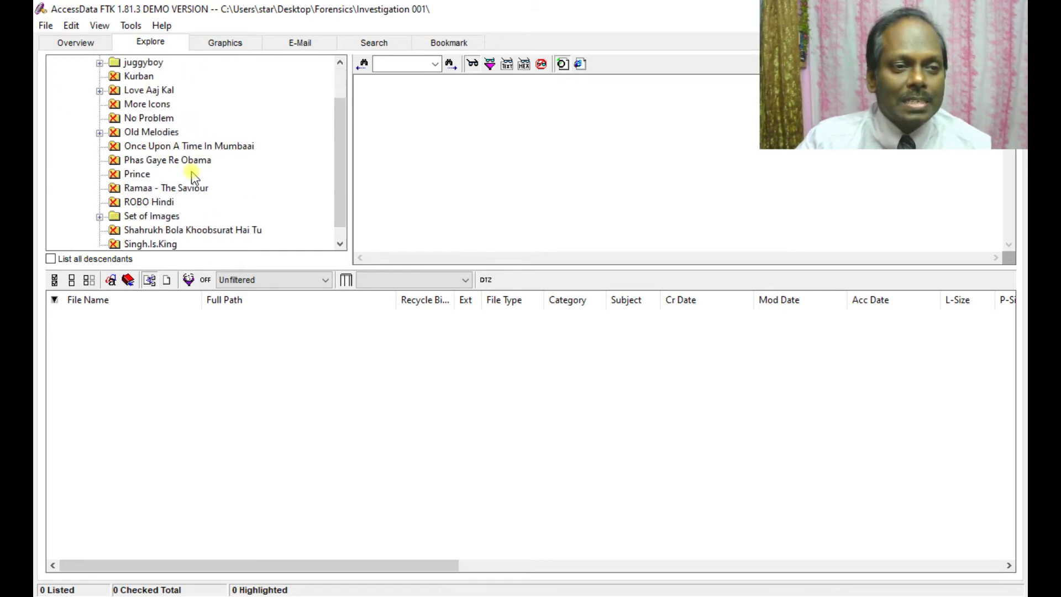
left_click(170, 218)
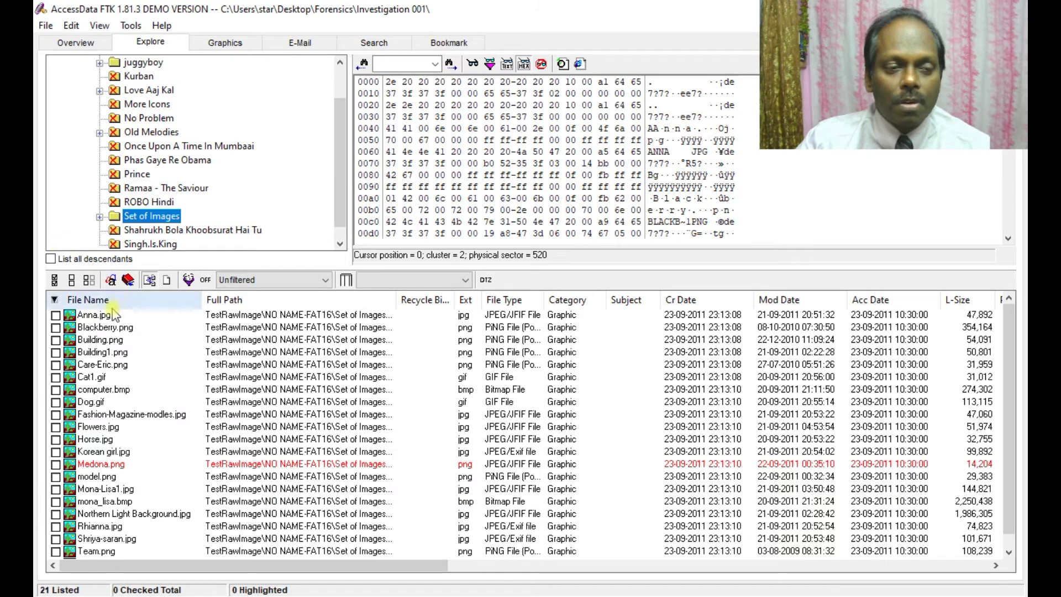
left_click(94, 315)
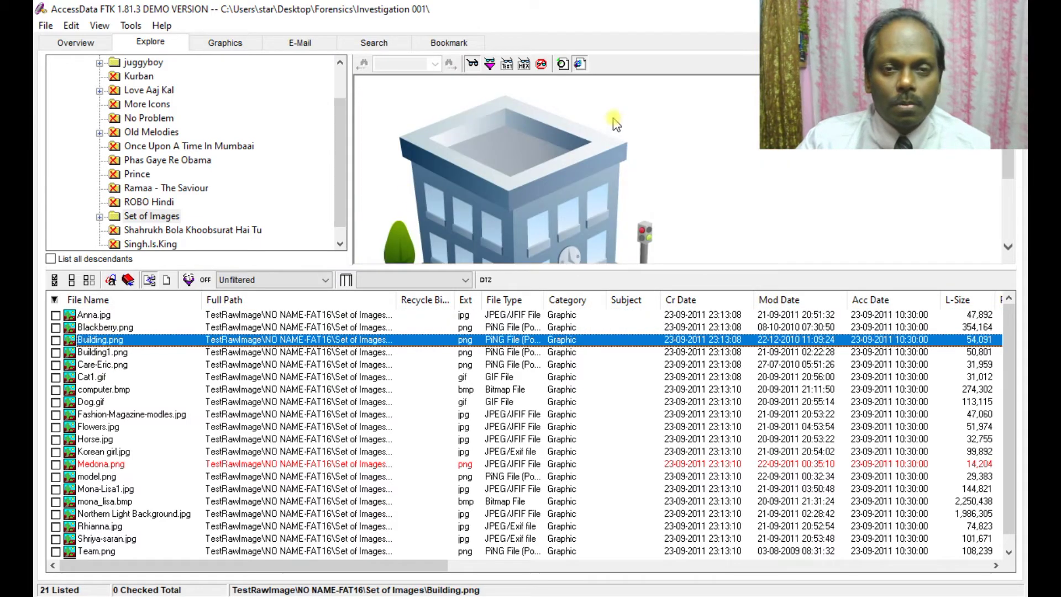
left_click(98, 376)
List the contents of the deleted folders Old Melodies, Singh.Is.King and No Problem in the evidence tree.
left_click(158, 133)
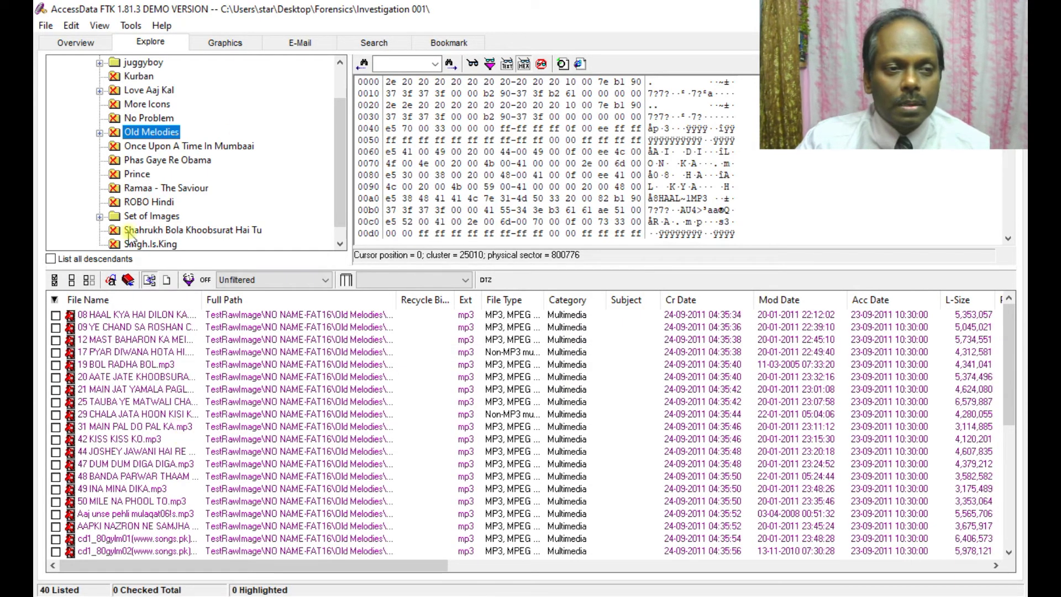
scroll(173, 196, "down", 1)
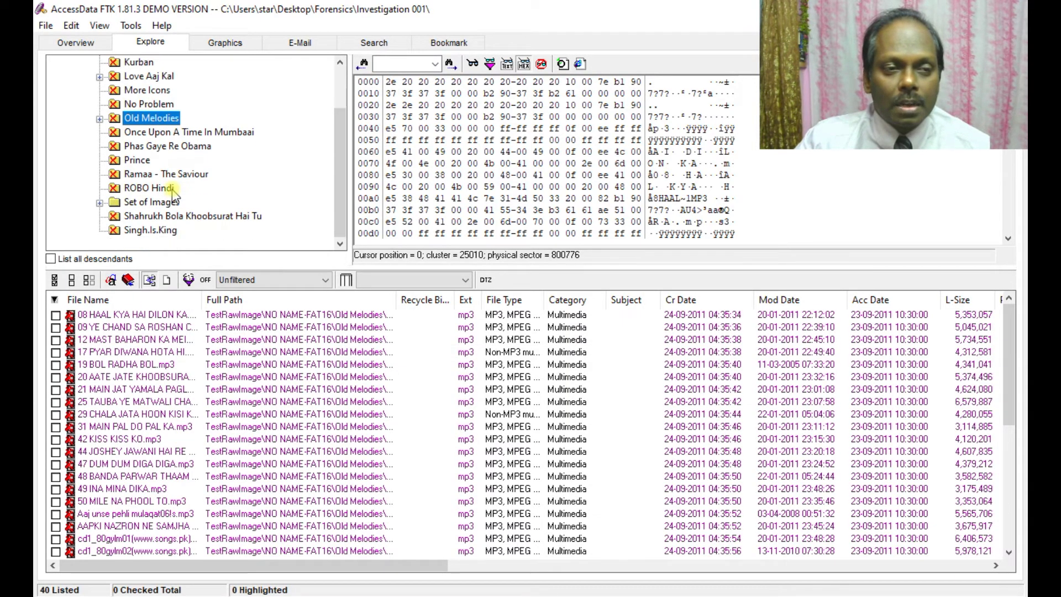
left_click(160, 230)
left_click(154, 105)
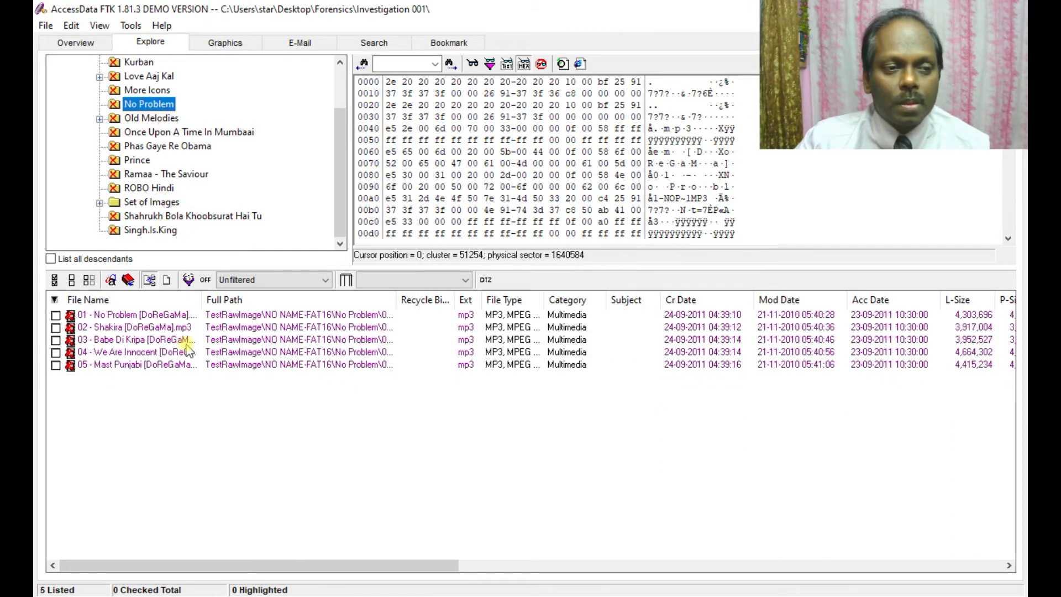
Show the Set of Images folder as thumbnails in the graphics view and look through them.
left_click(234, 42)
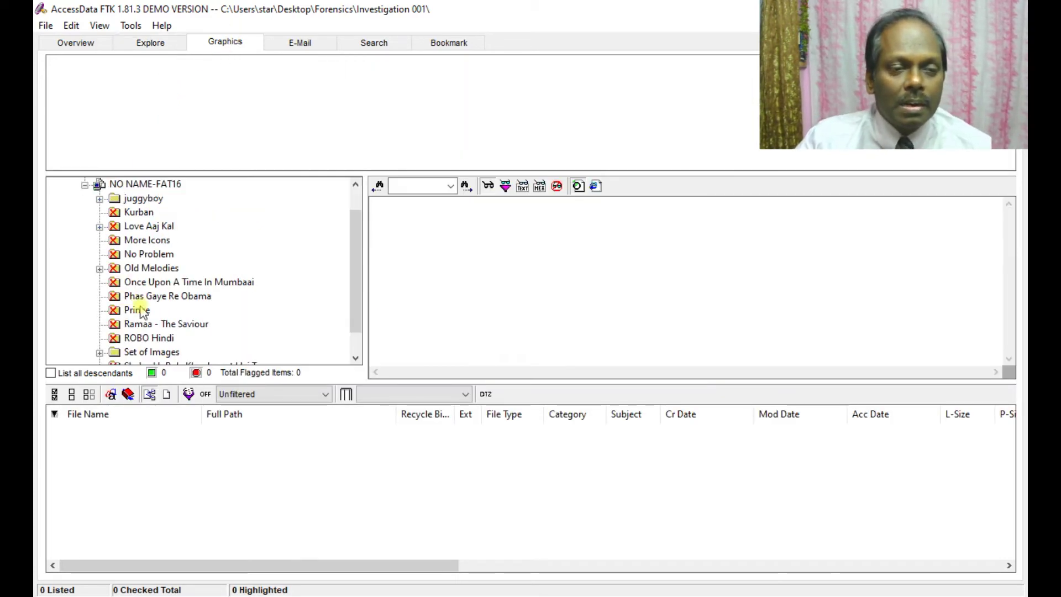
left_click(157, 353)
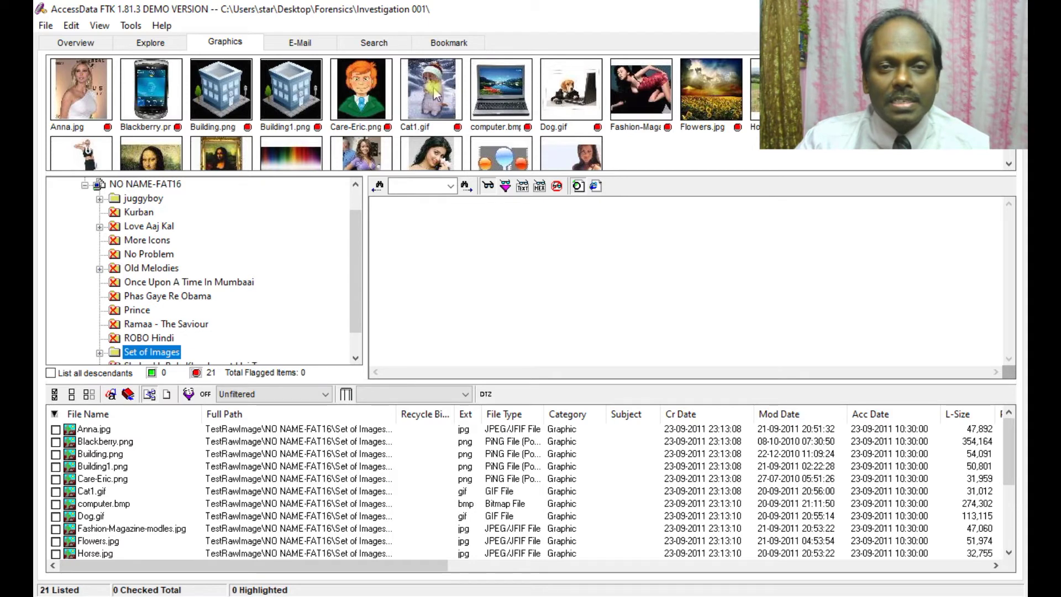
scroll(142, 110, "down", 1)
scroll(142, 111, "up", 1)
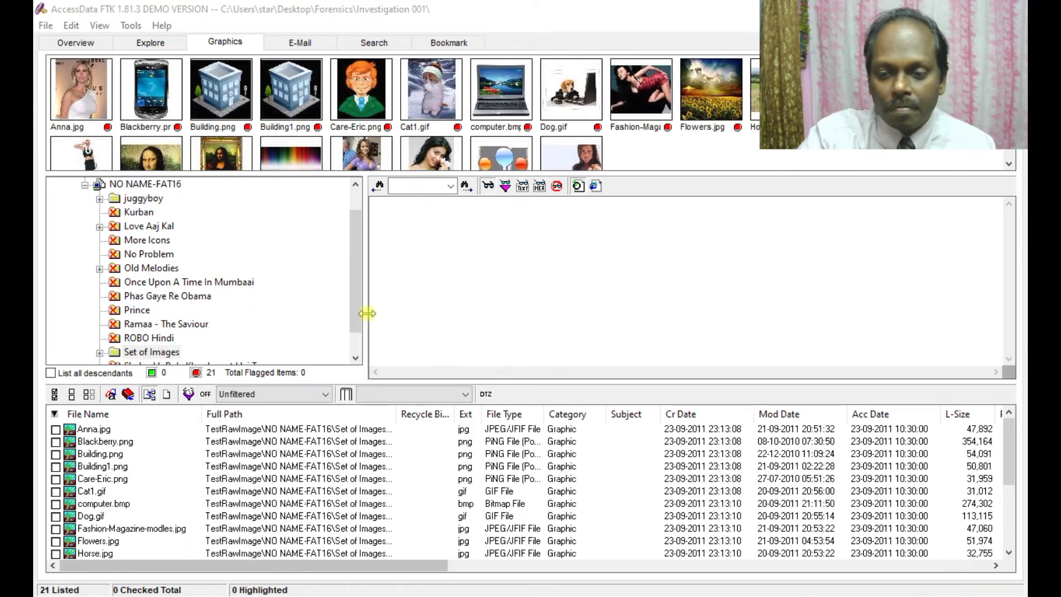
Run an indexed search for "arrow" and list its item results across all files.
left_click(374, 43)
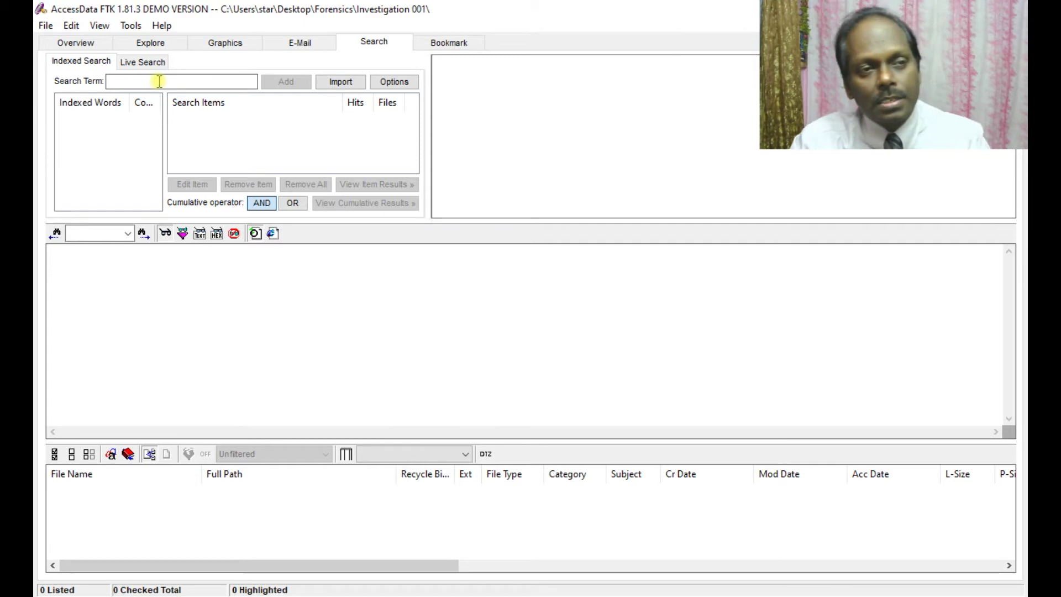
type("arrow")
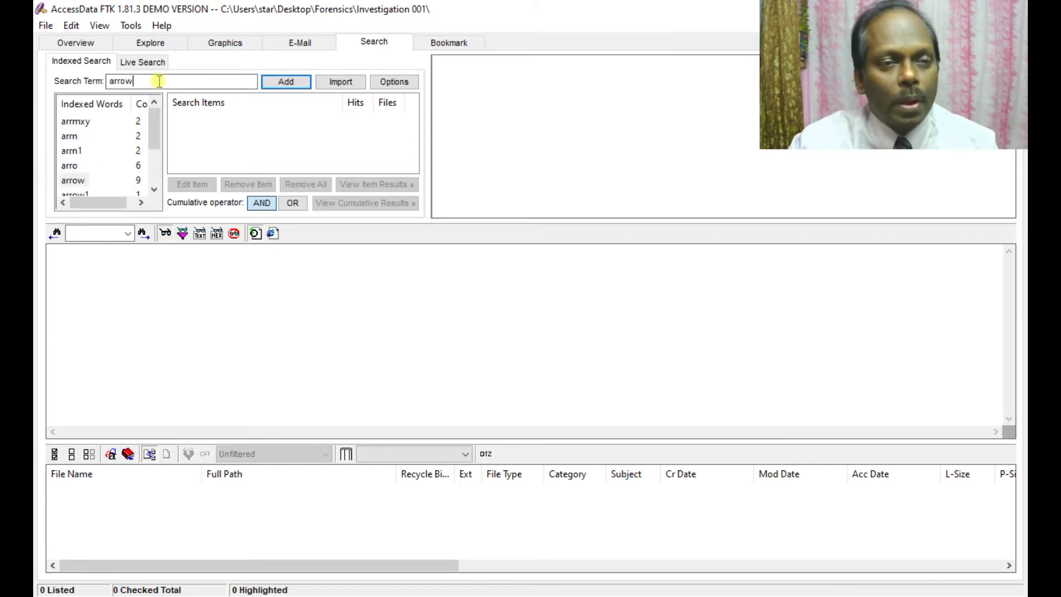
left_click(285, 83)
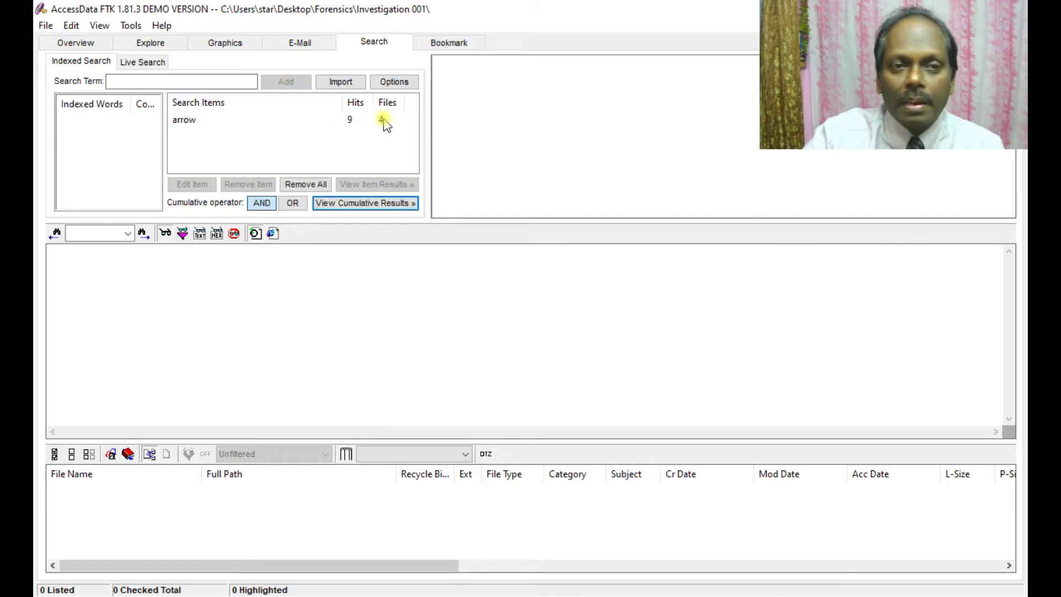
left_click(193, 124)
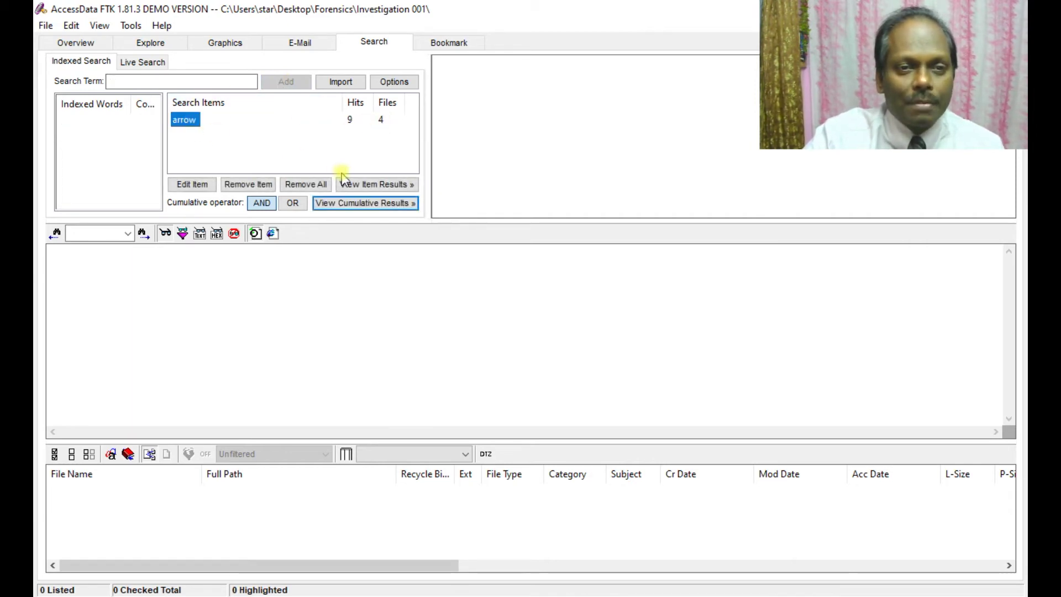
left_click(360, 184)
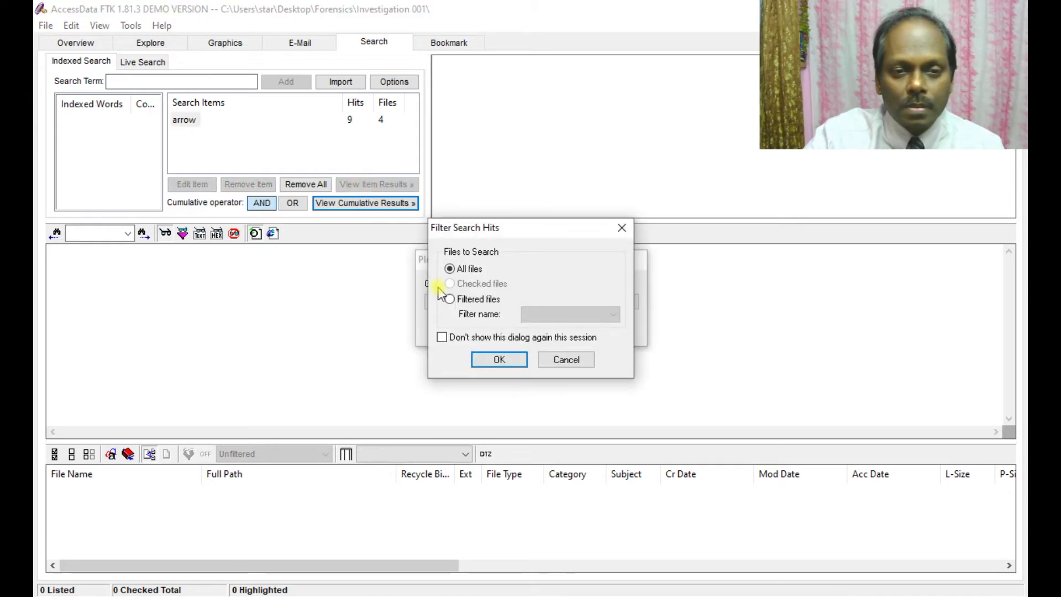
left_click(521, 358)
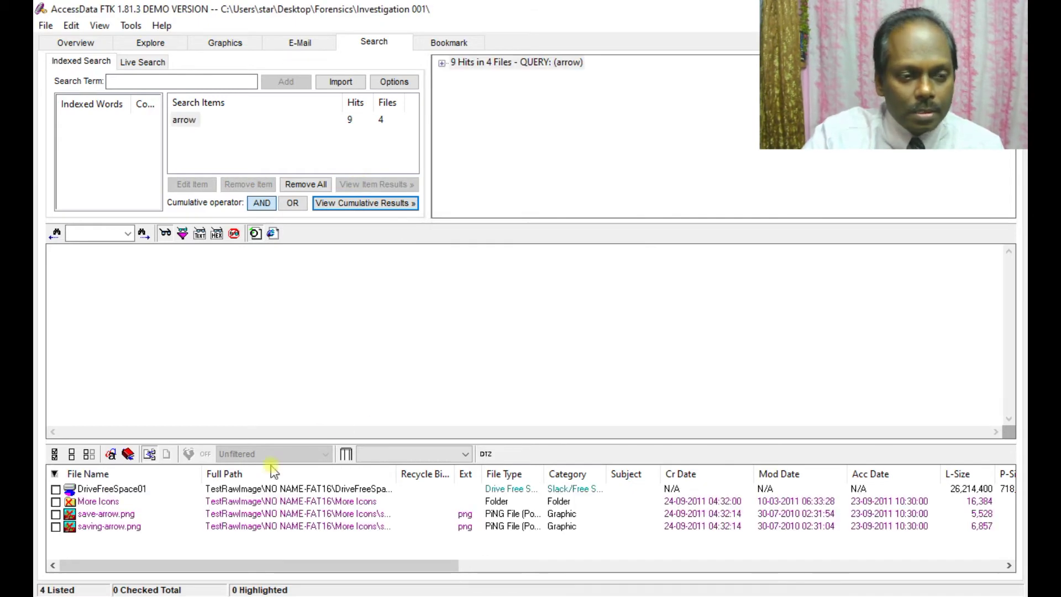
Preview save-arrow.png and saving-arrow.png from the indexed search results and expand both files' hits.
left_click(104, 515)
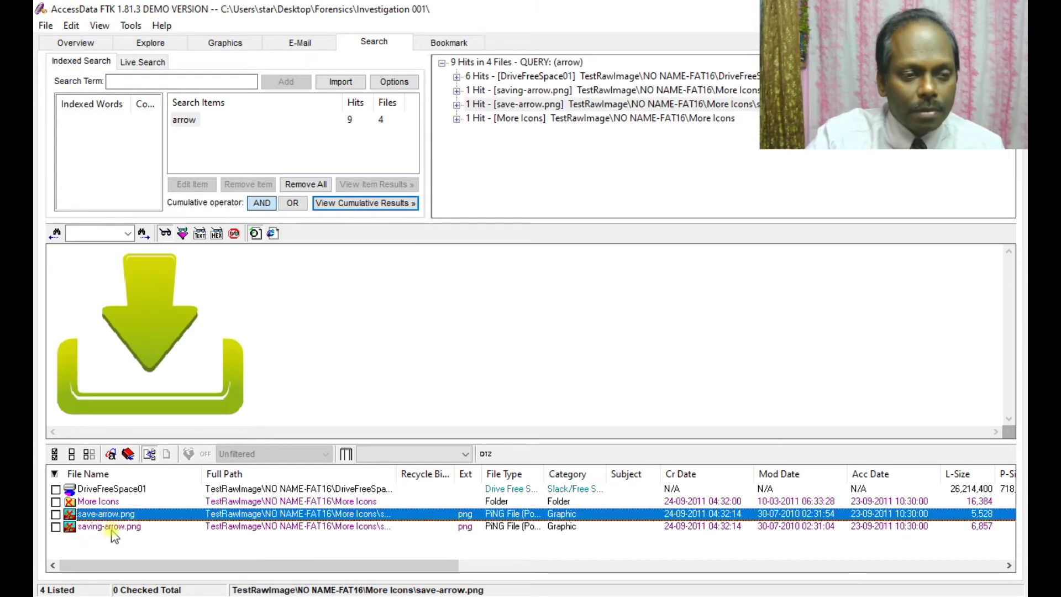
left_click(115, 527)
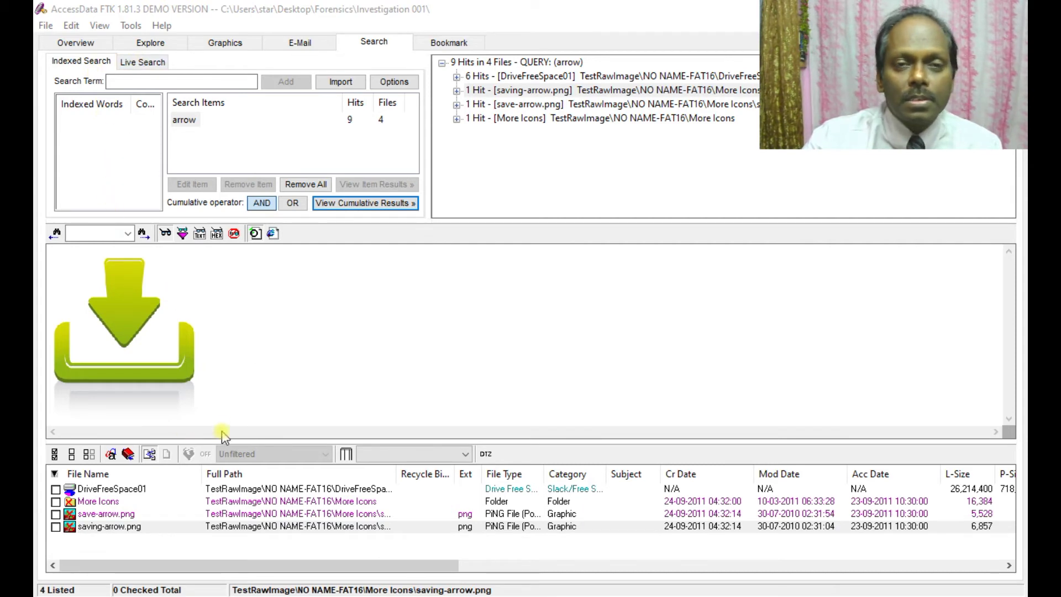
left_click(457, 90)
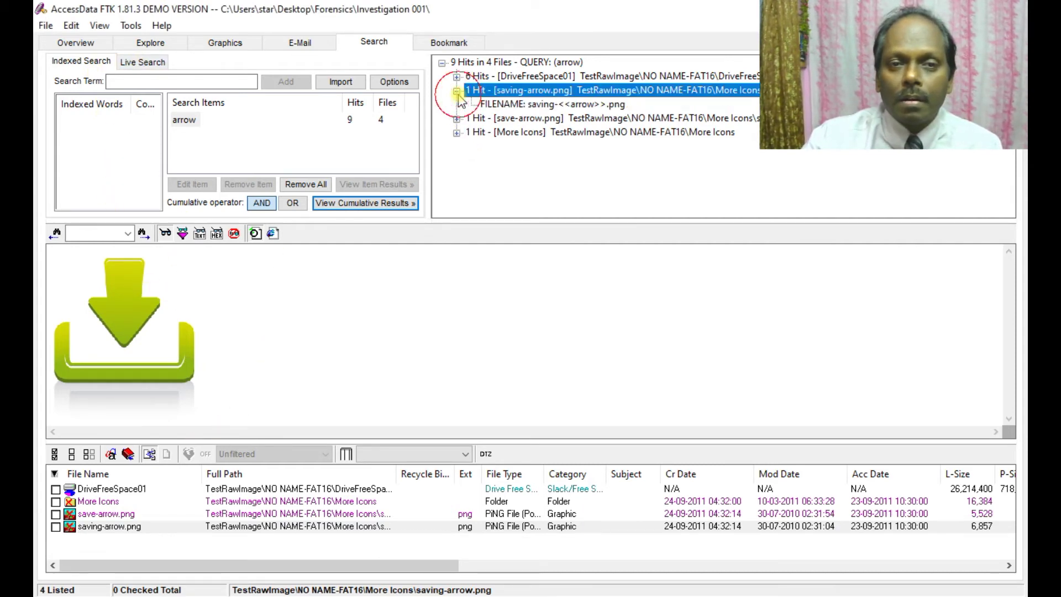
left_click(541, 105)
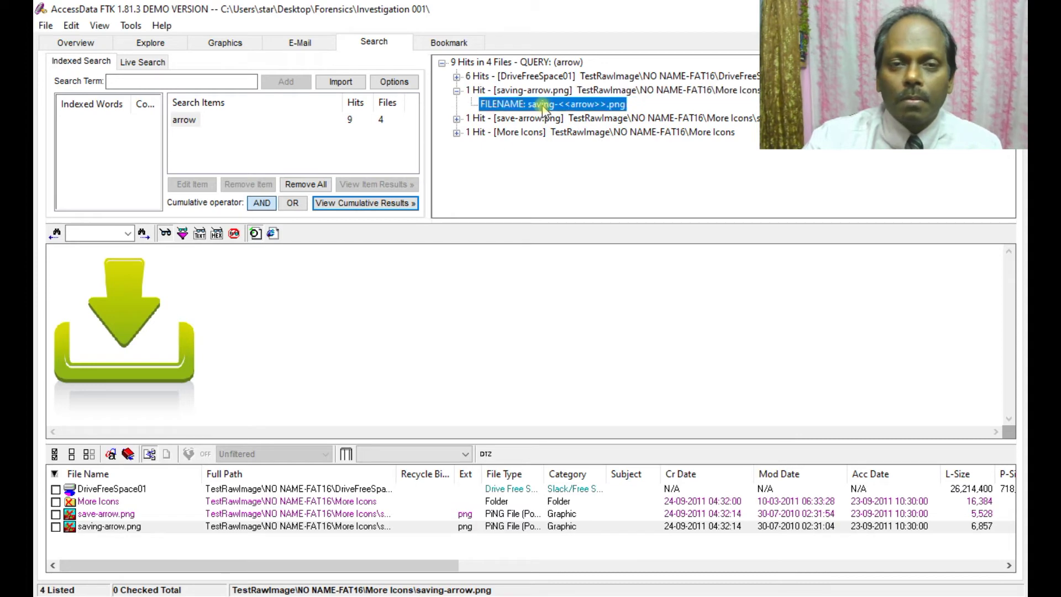
left_click(457, 118)
left_click(525, 132)
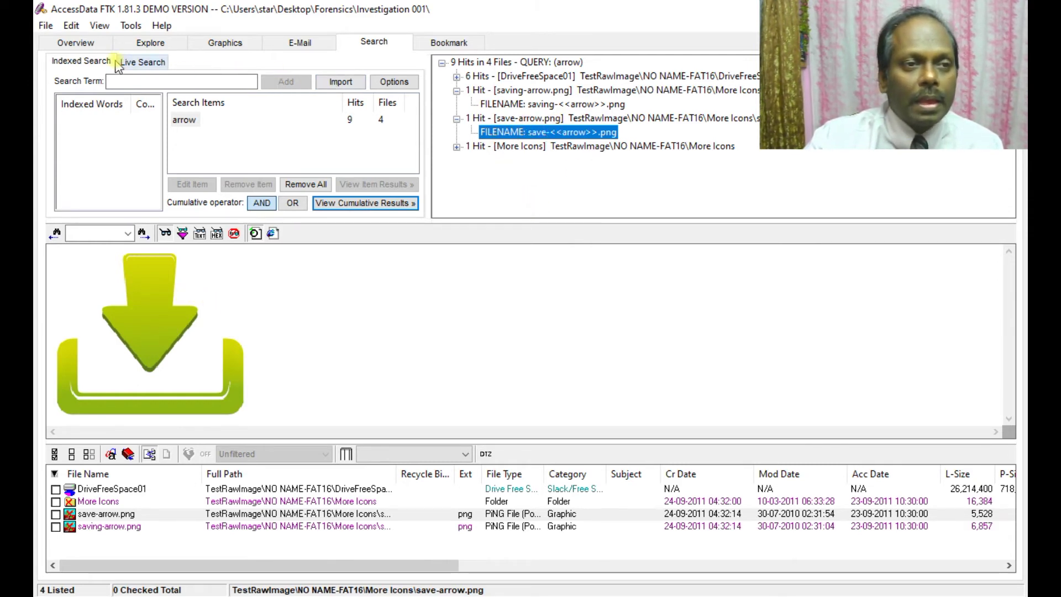
Run a live search for the text "arrow" in ASCII and Unicode across all files and view its results.
left_click(139, 62)
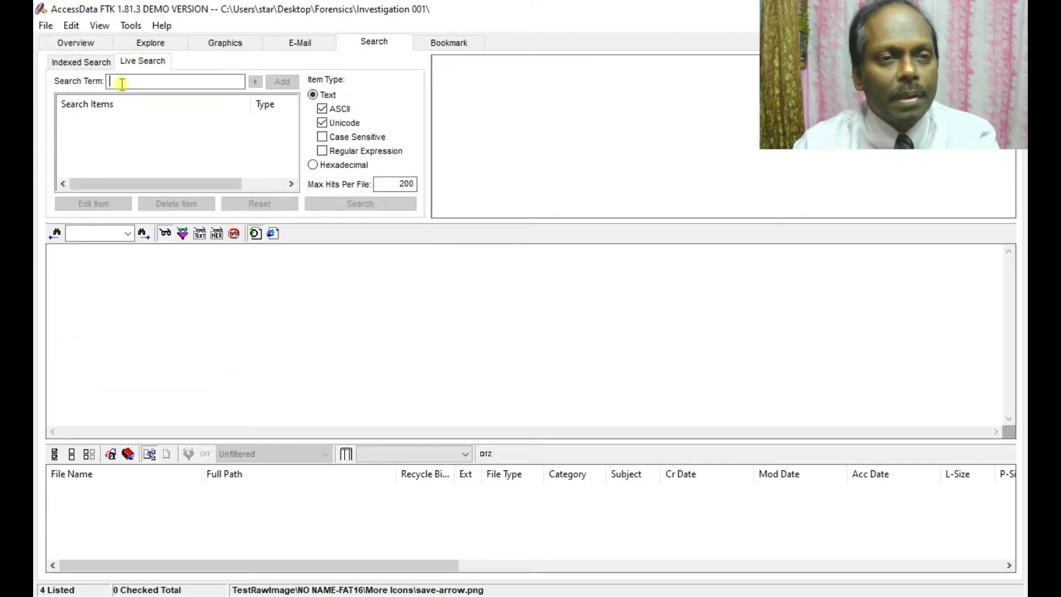
type("arrow")
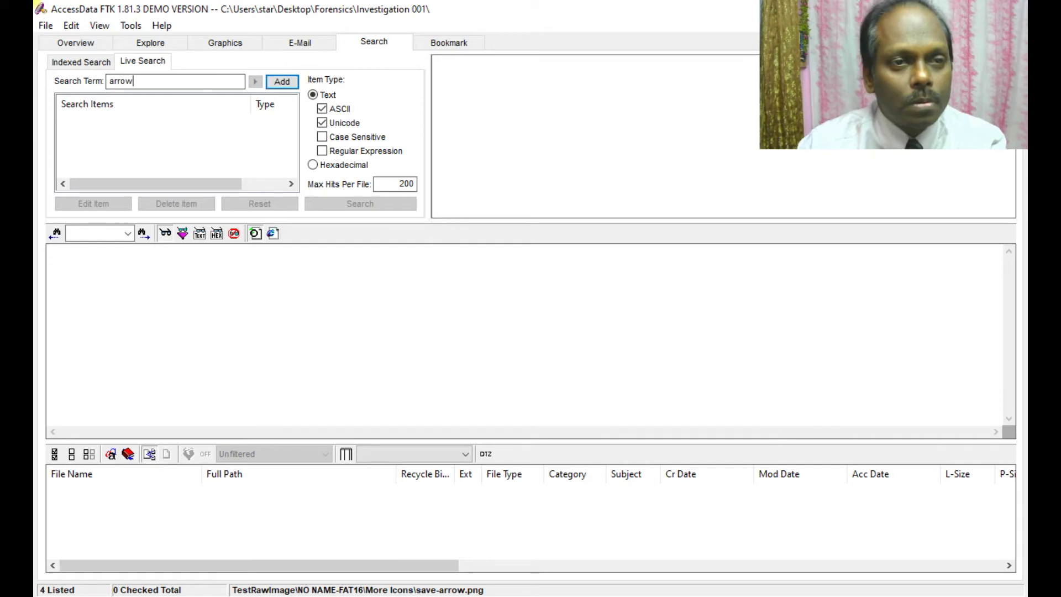
left_click(283, 83)
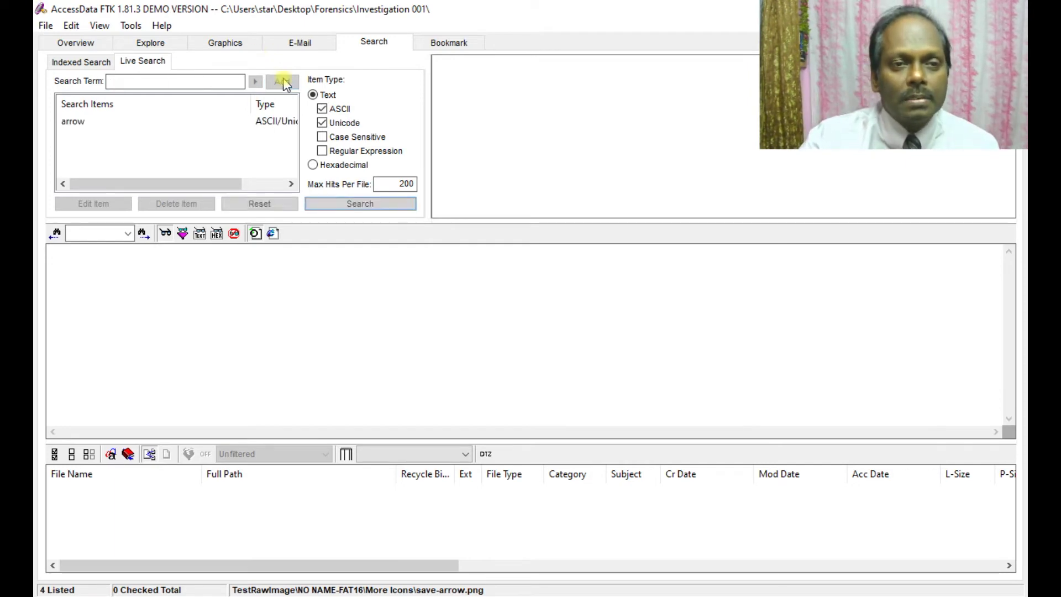
left_click(83, 122)
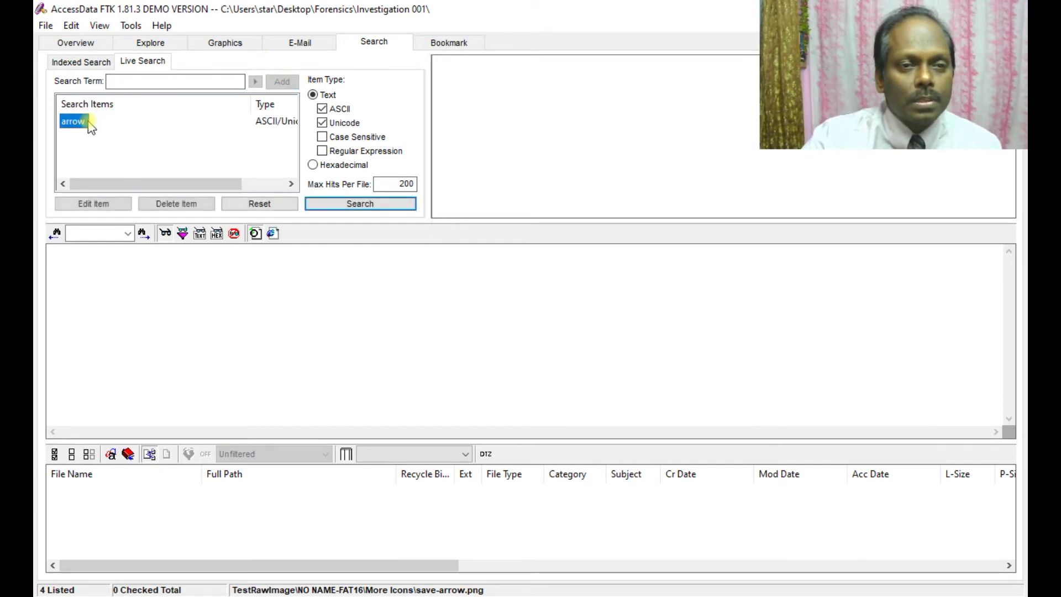
left_click(339, 203)
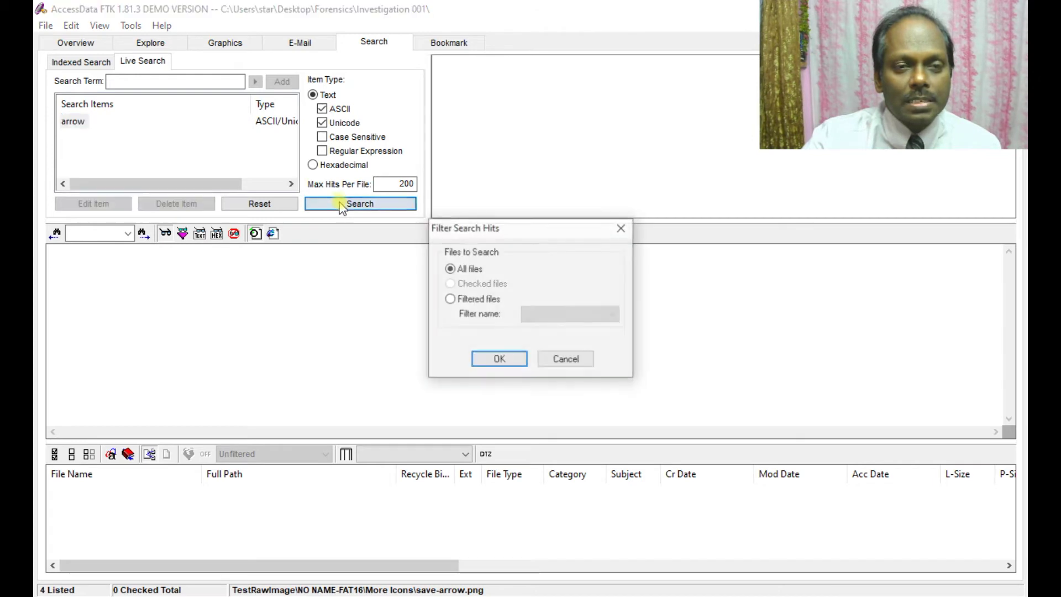
left_click(507, 362)
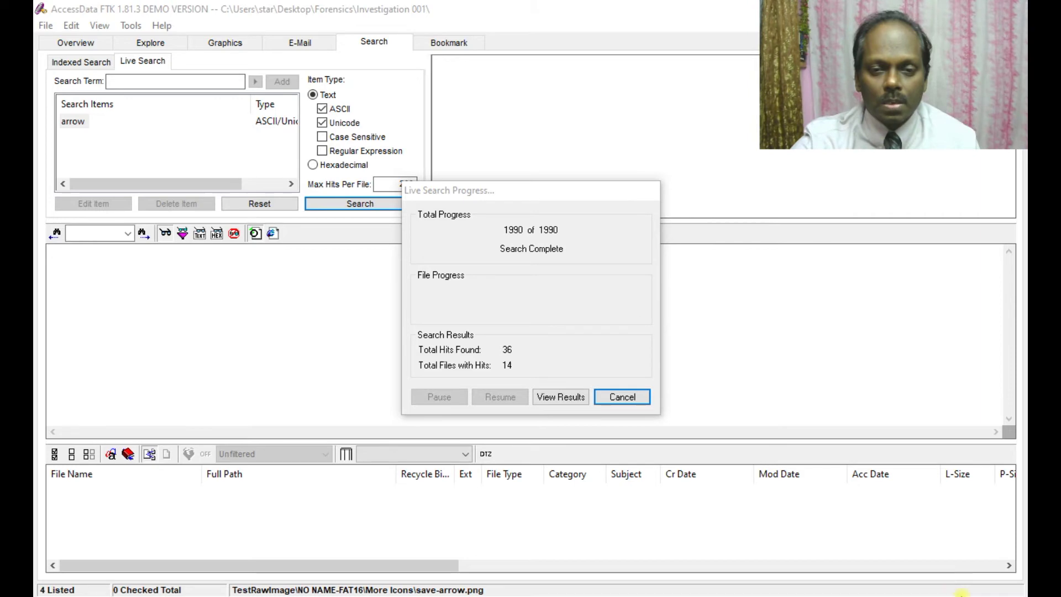
left_click(559, 397)
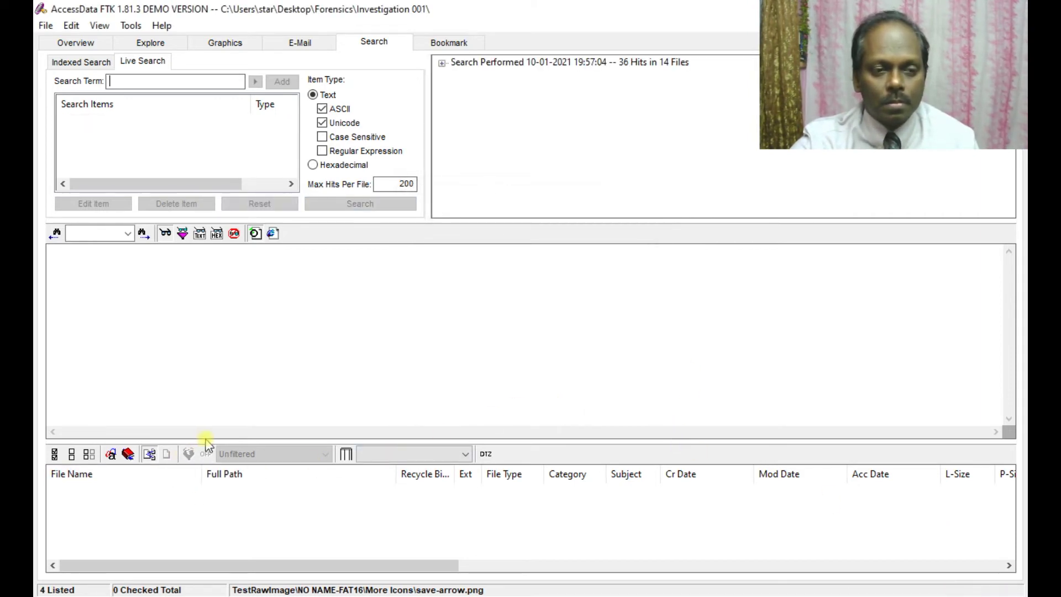
Enlarge the file list, expand the live search result and look through the files with hits.
left_click_drag(205, 441, 205, 382)
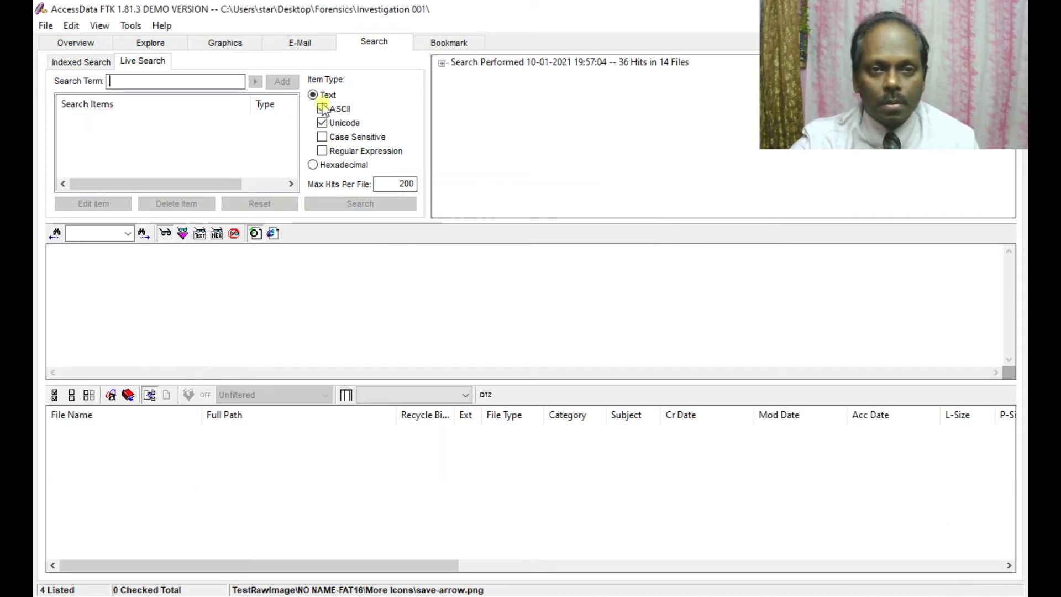
left_click(442, 64)
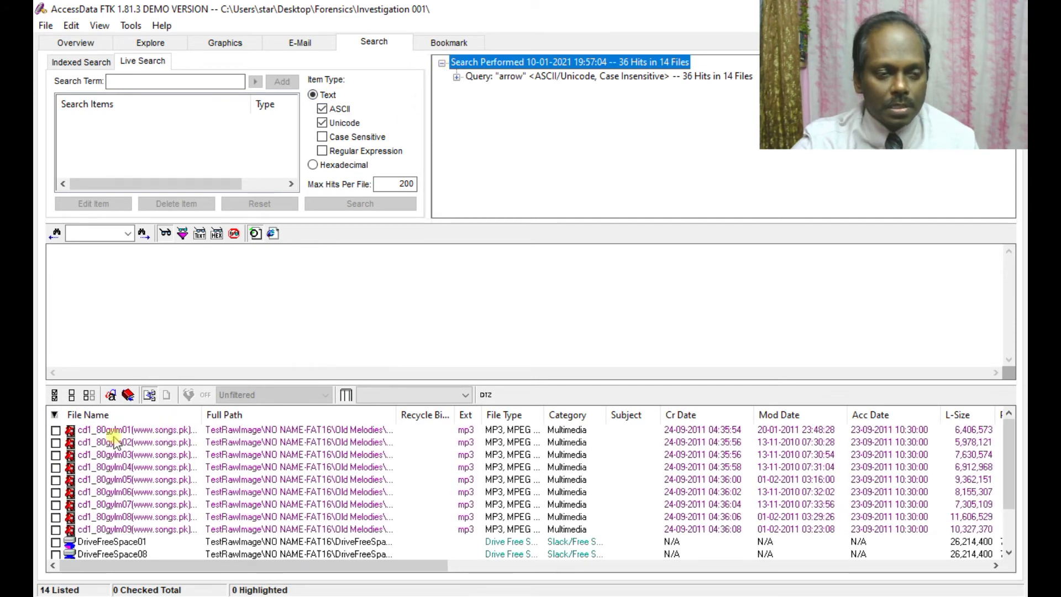
scroll(118, 475, "down", 2)
scroll(118, 476, "up", 2)
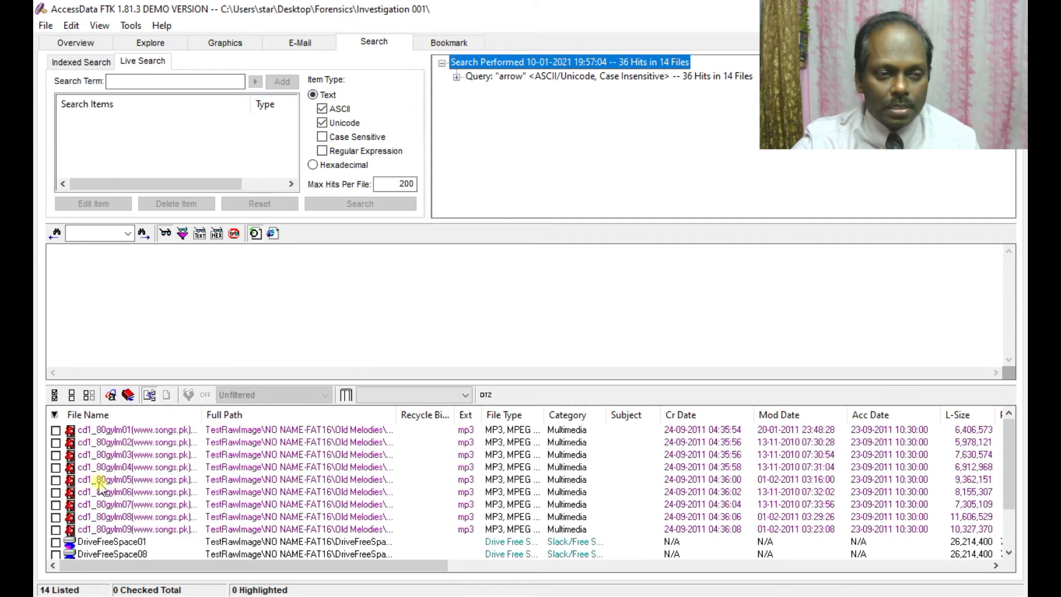
scroll(154, 469, "down", 2)
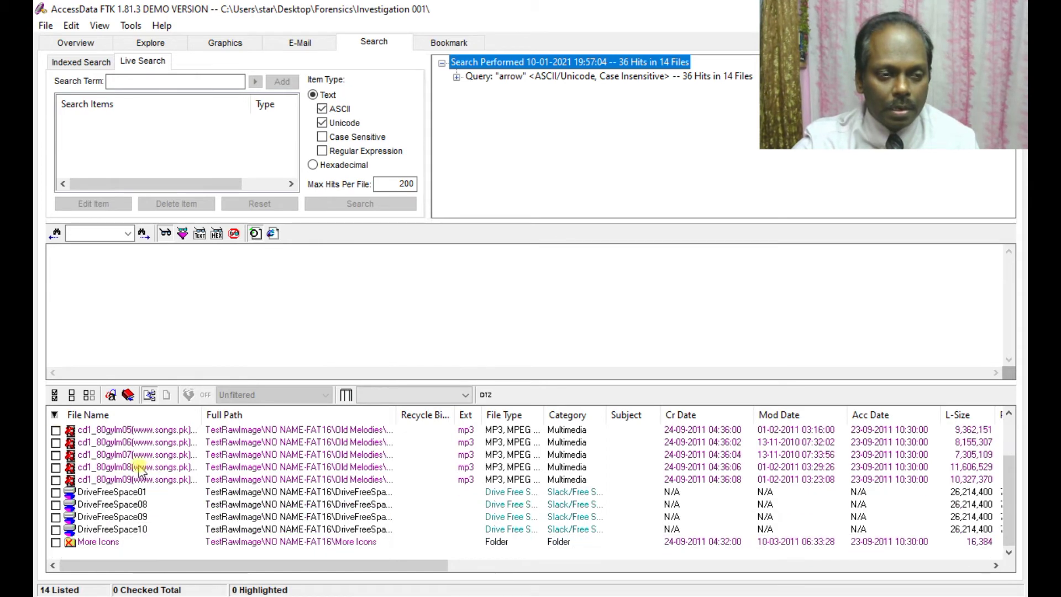
scroll(92, 484, "up", 1)
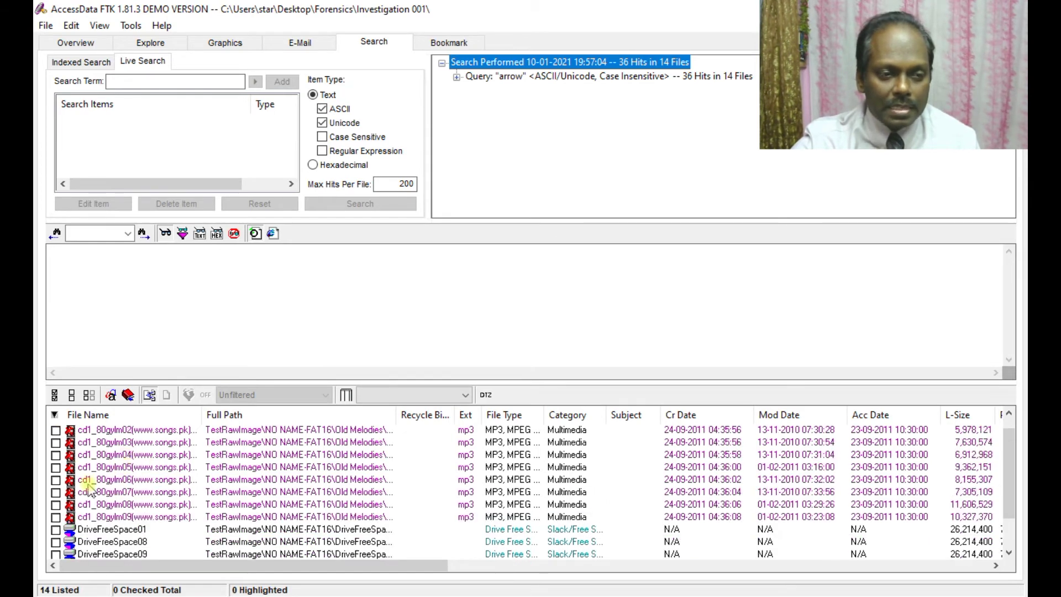
Check the deleted mp3 files cd1_80gylm02 through cd1_80gylm09 and expand the hits of the live "arrow" query.
left_click(56, 442)
left_click(56, 455)
left_click(56, 467)
left_click(56, 479)
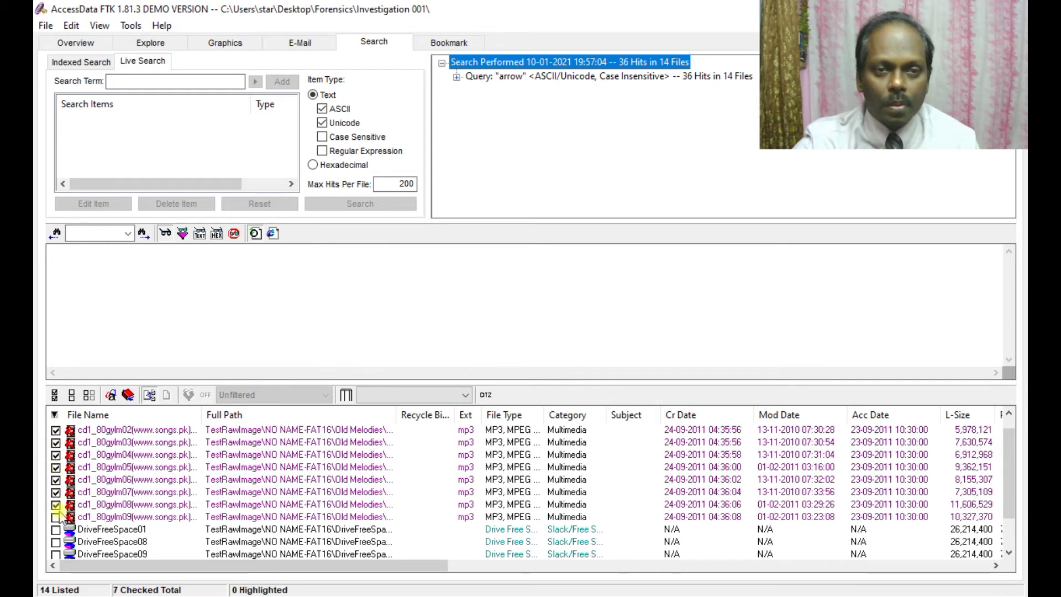
left_click(56, 518)
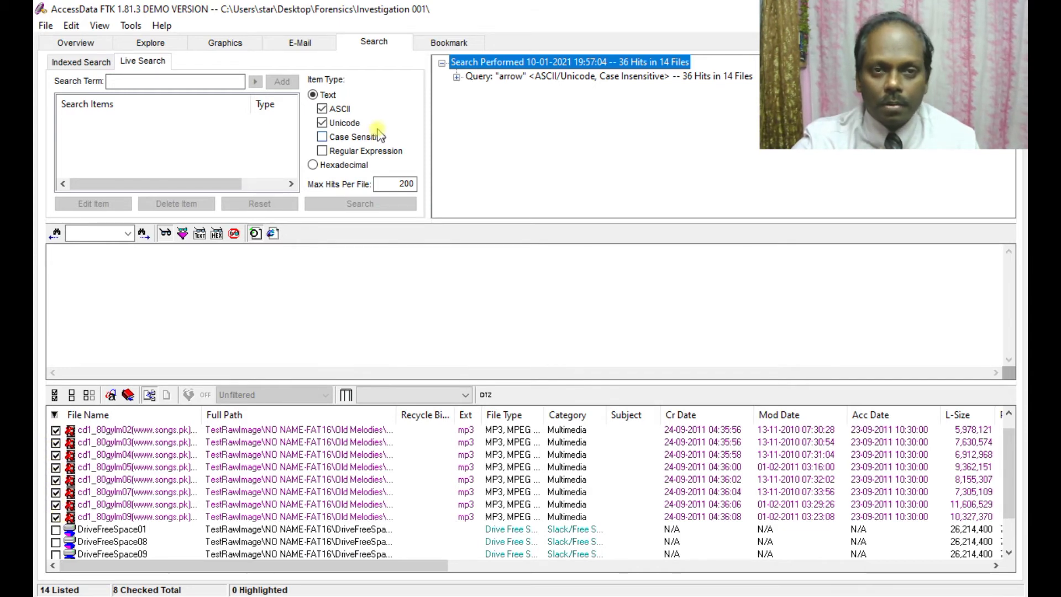
left_click(456, 77)
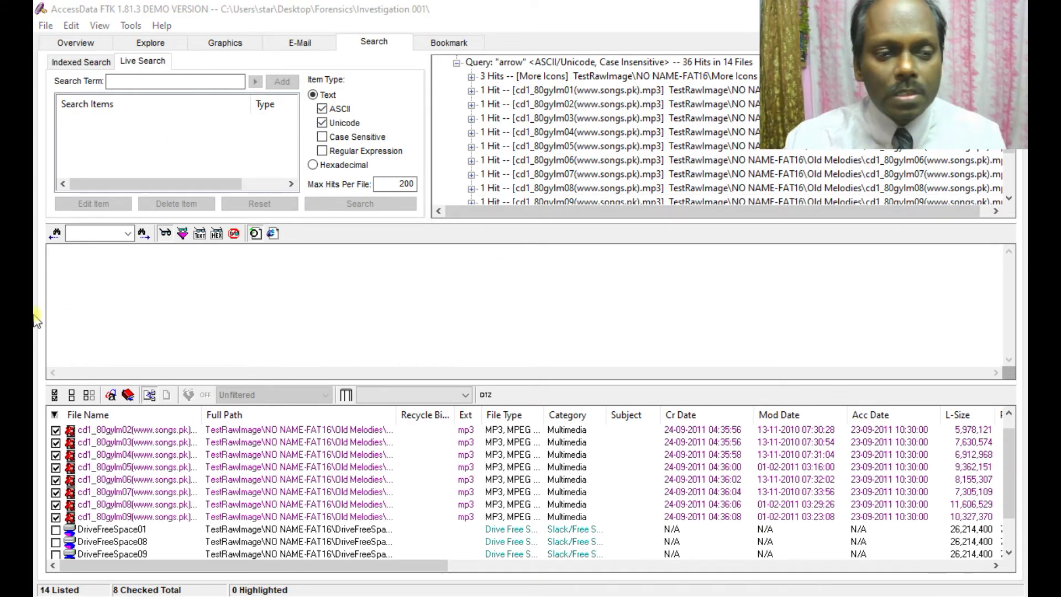
Create the bookmark inv-1 for all checked items, include it in the report, and list its bookmarked files.
left_click(131, 25)
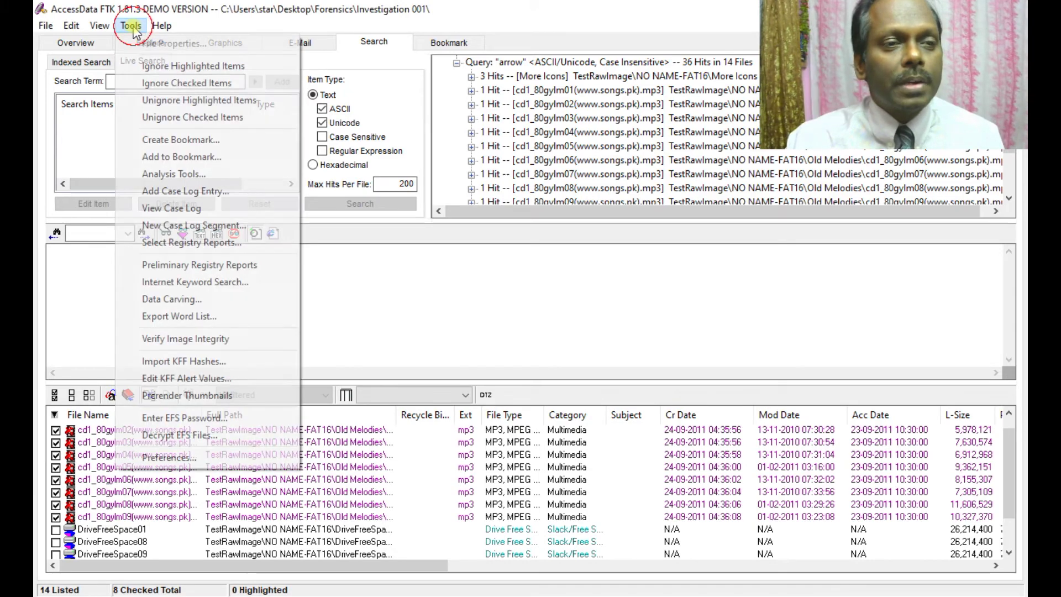
left_click(179, 140)
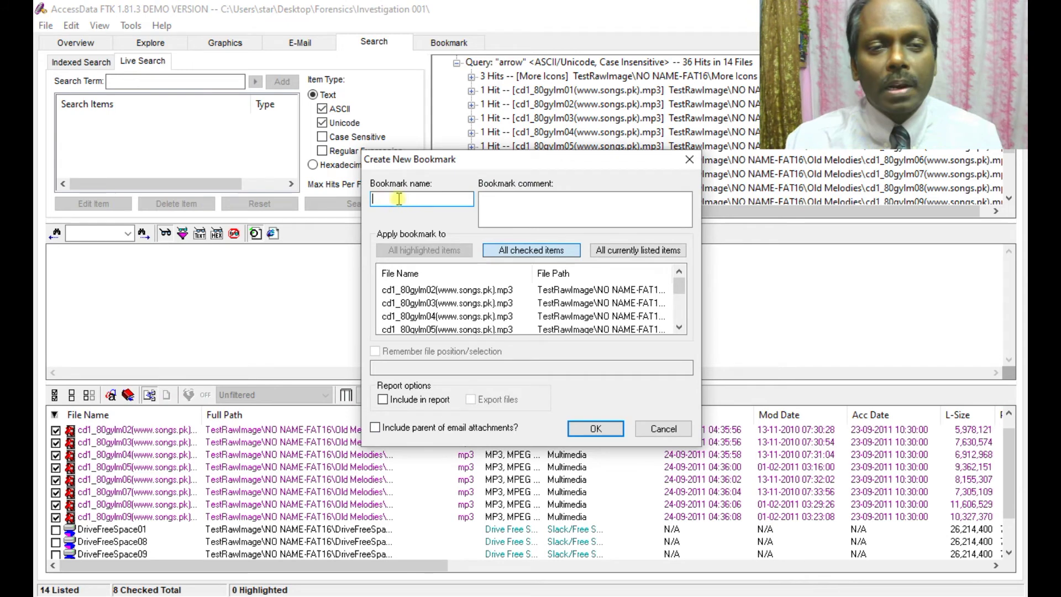
left_click(398, 198)
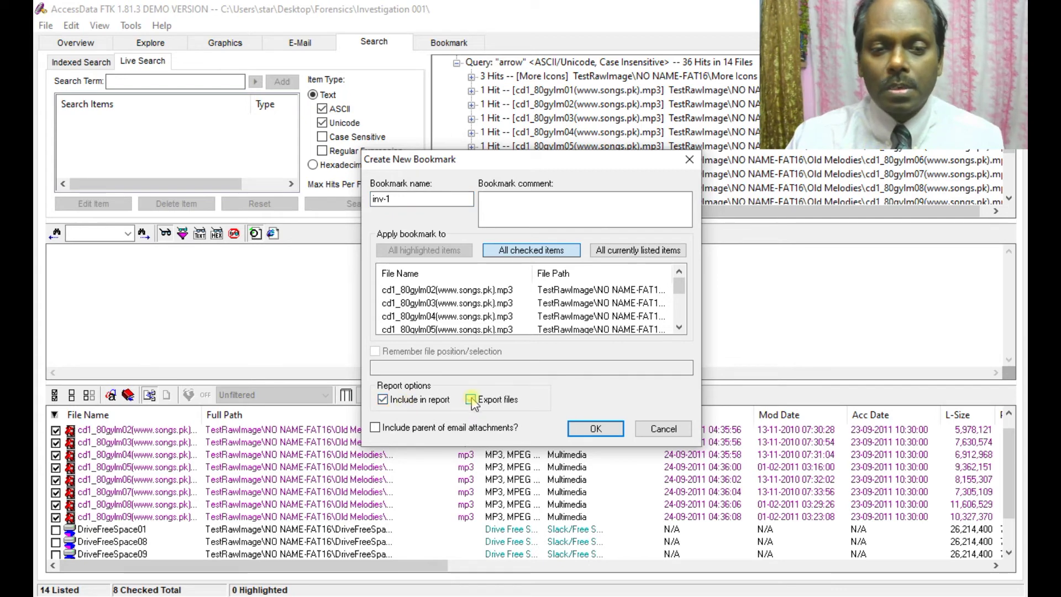
left_click(587, 434)
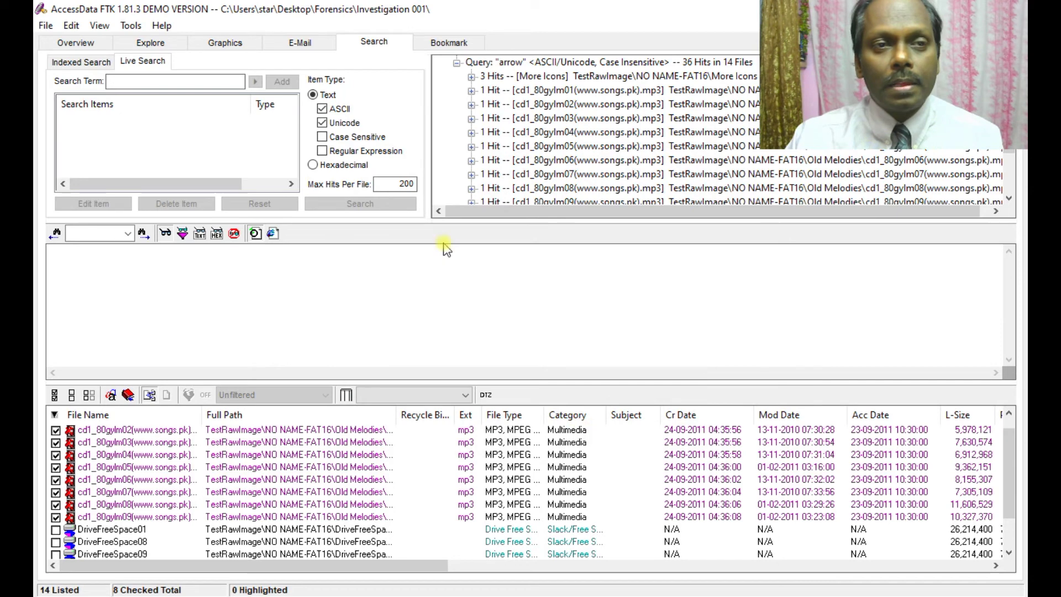
left_click(444, 47)
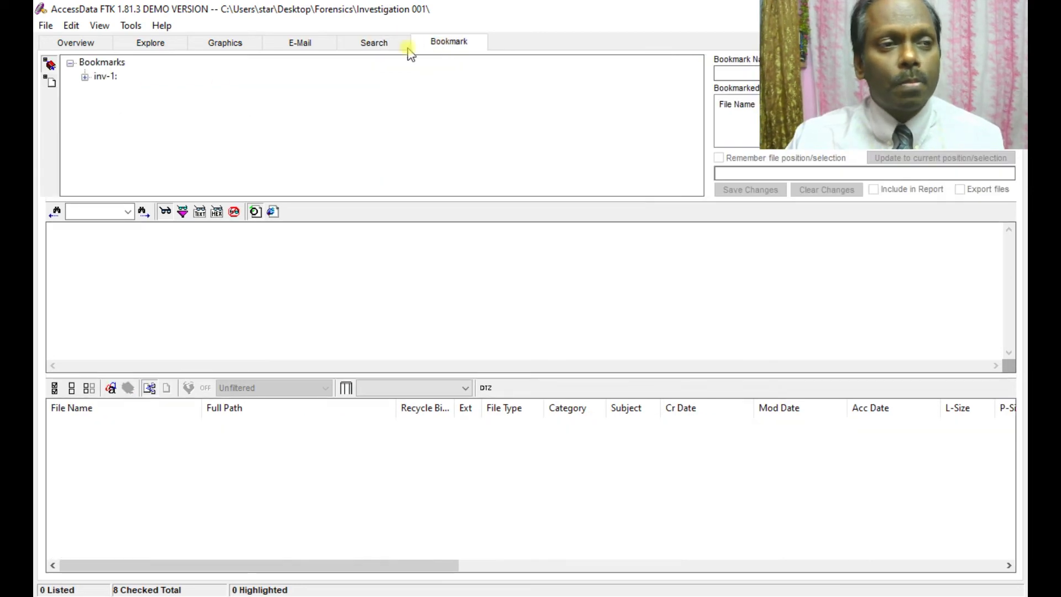
left_click(85, 77)
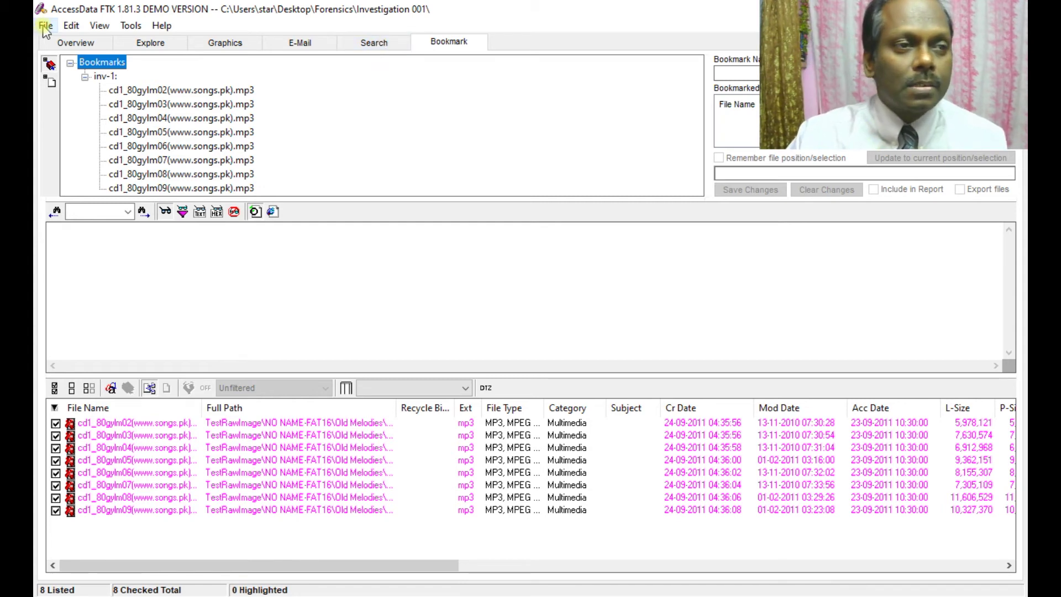
Export all currently listed graphics files to the Investigation 001\Export folder with item numbers appended to their names.
left_click(232, 44)
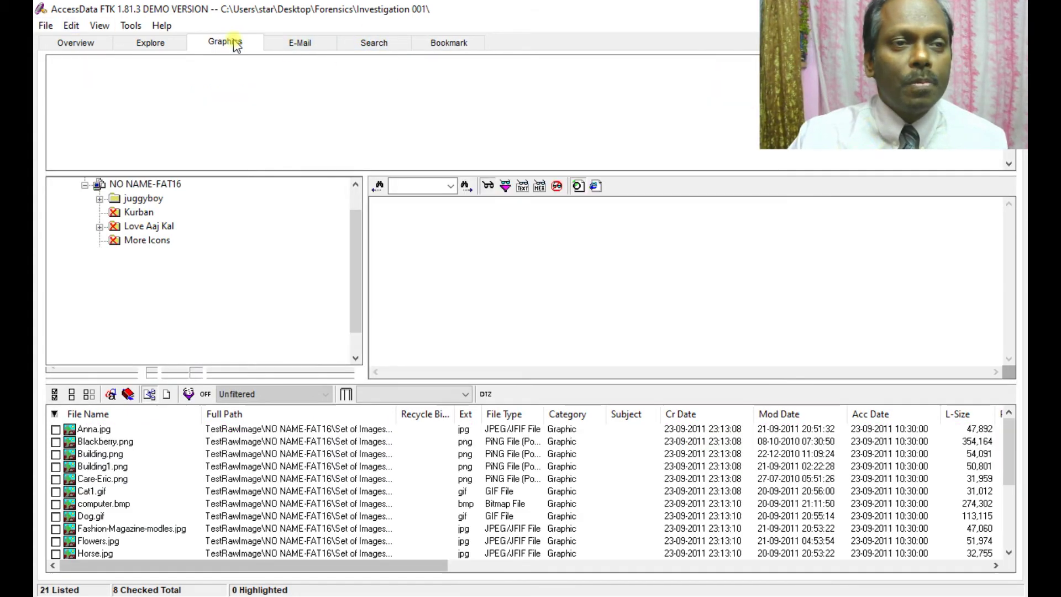
left_click(46, 25)
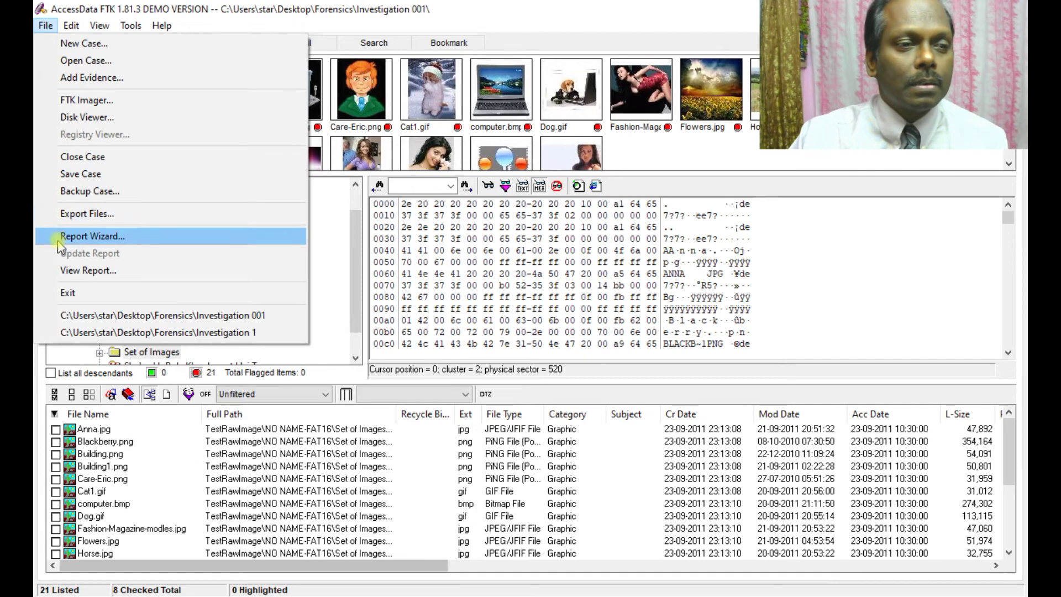
left_click(80, 215)
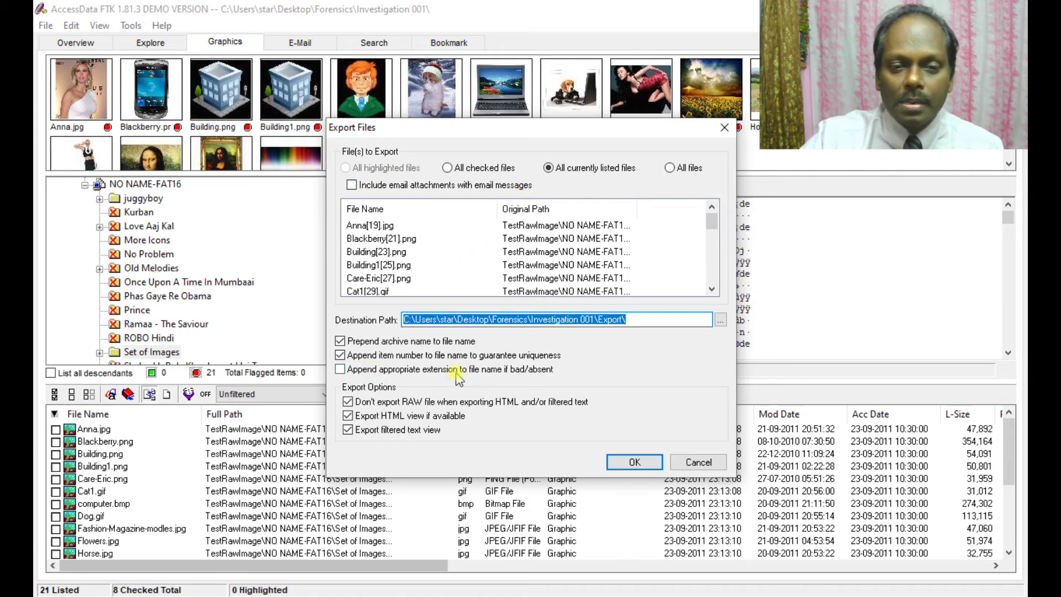
left_click(640, 462)
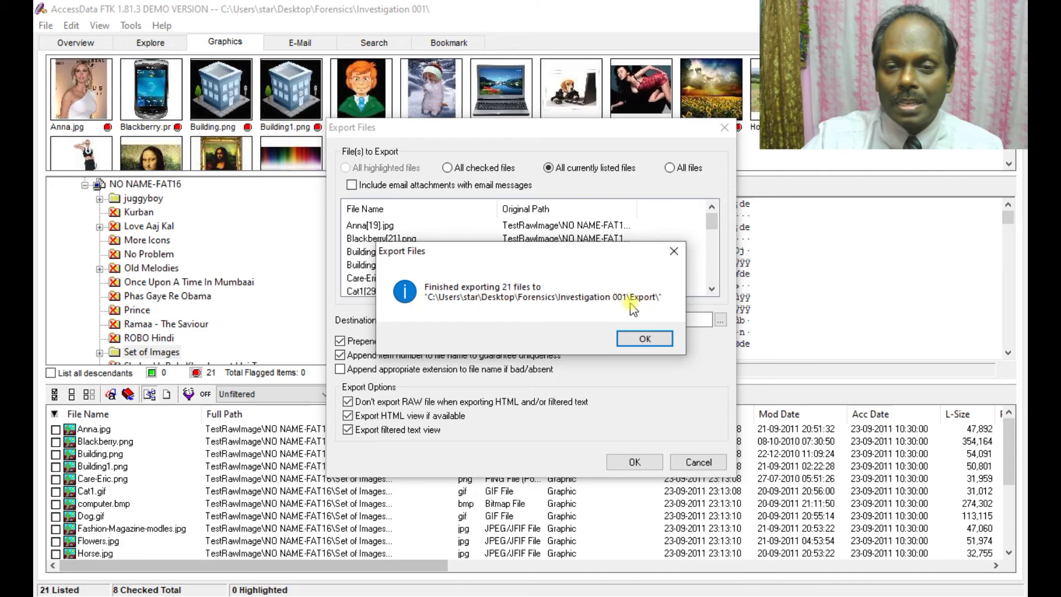
Switch to File Explorer, check the exported images in the case's Export folder, and return to FTK to close the export.
key("alt+Tab")
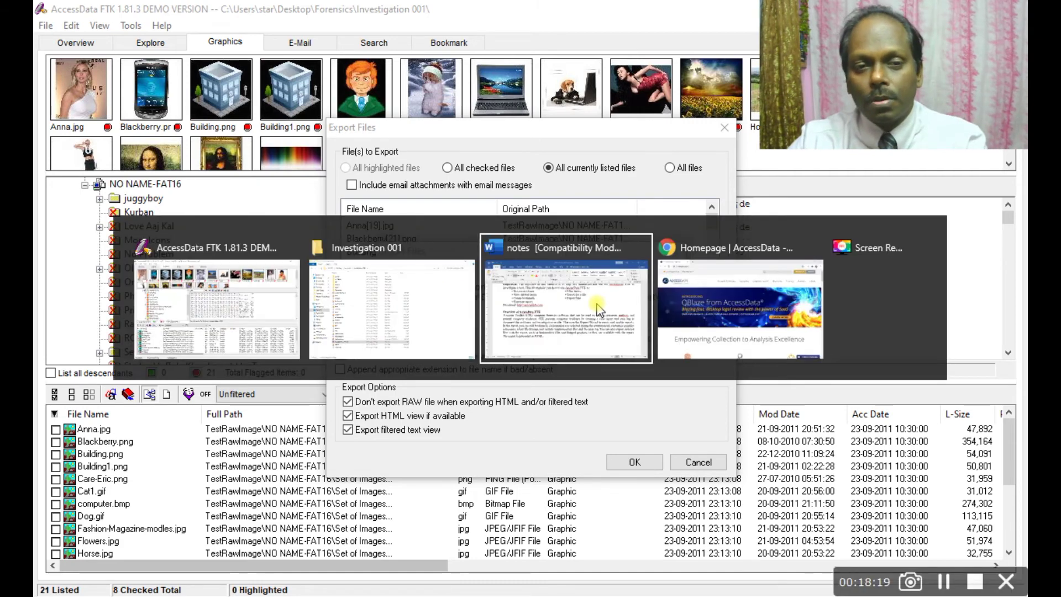
key("alt+Tab")
key("alt+Tab")
key("alt+Tab")
key("alt+Tab")
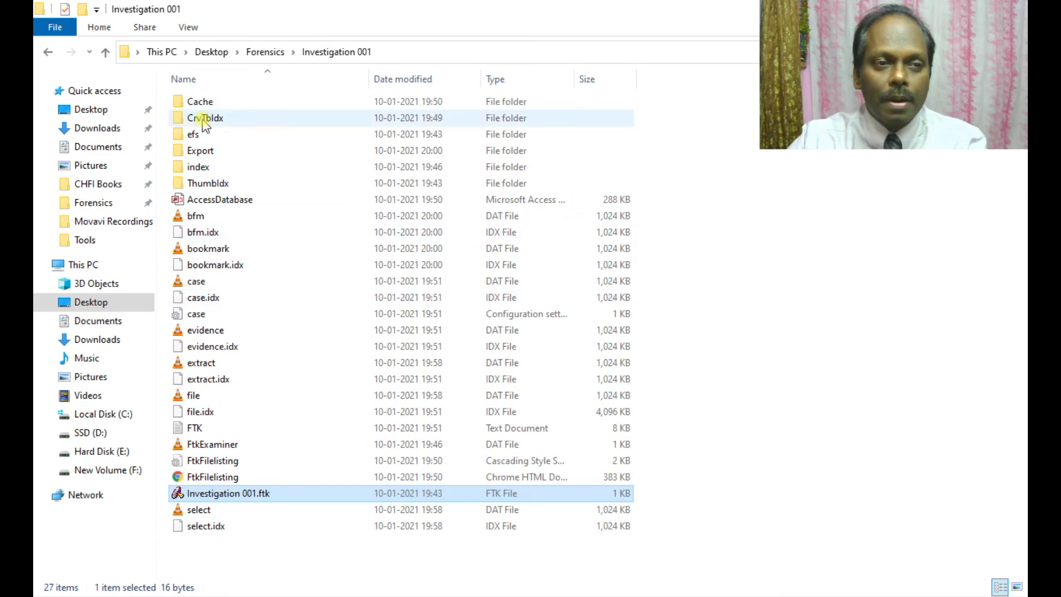
double_click(205, 150)
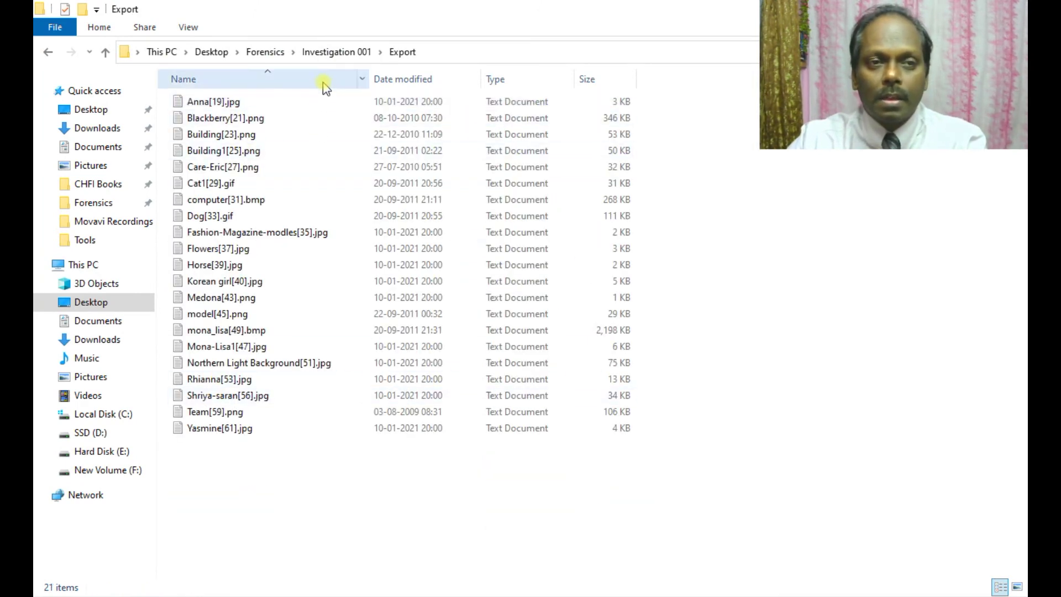
key("alt")
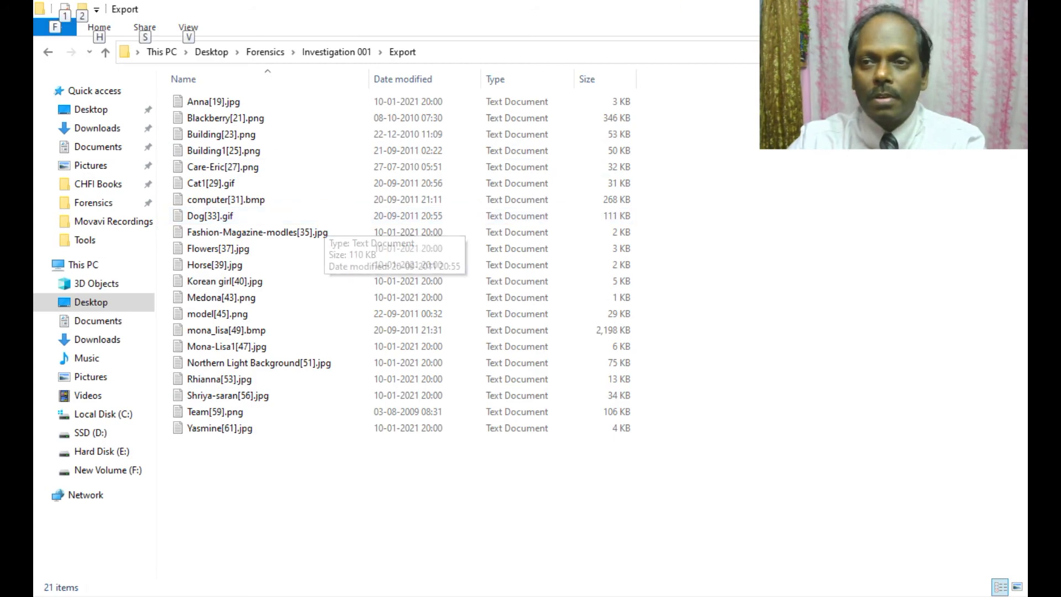
key("alt+Tab")
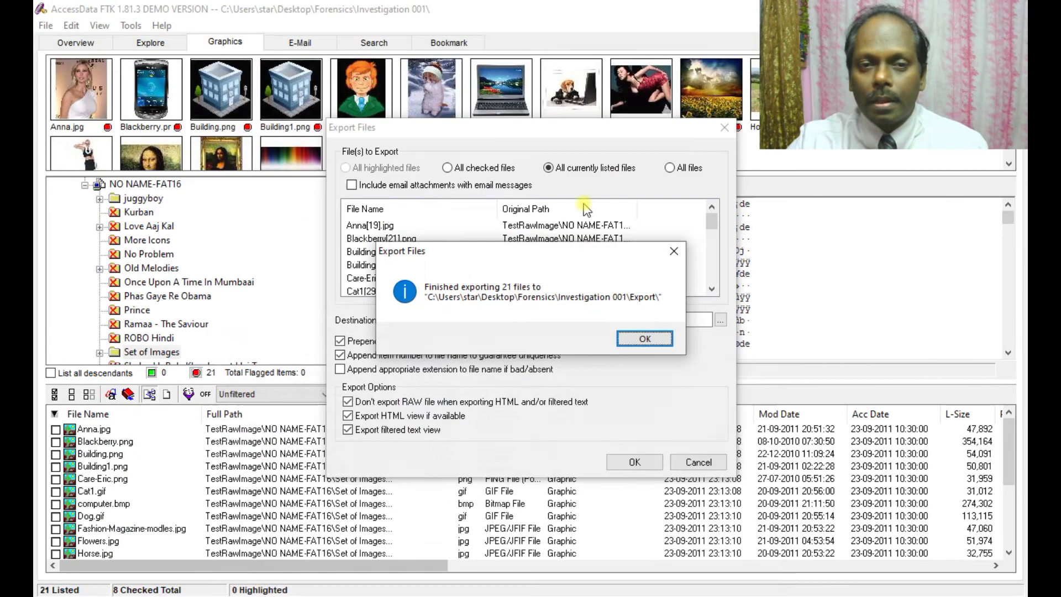
left_click(645, 340)
Start the Report Wizard and fill in the investigator's e-mail, keeping STAR Agency as the agency in the case information.
left_click(44, 26)
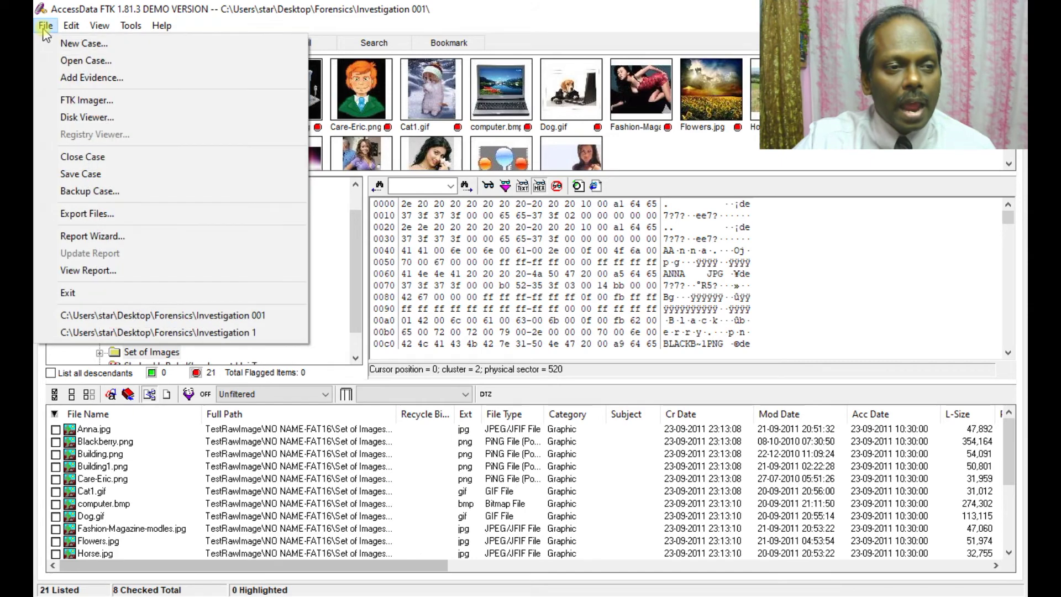
left_click(93, 237)
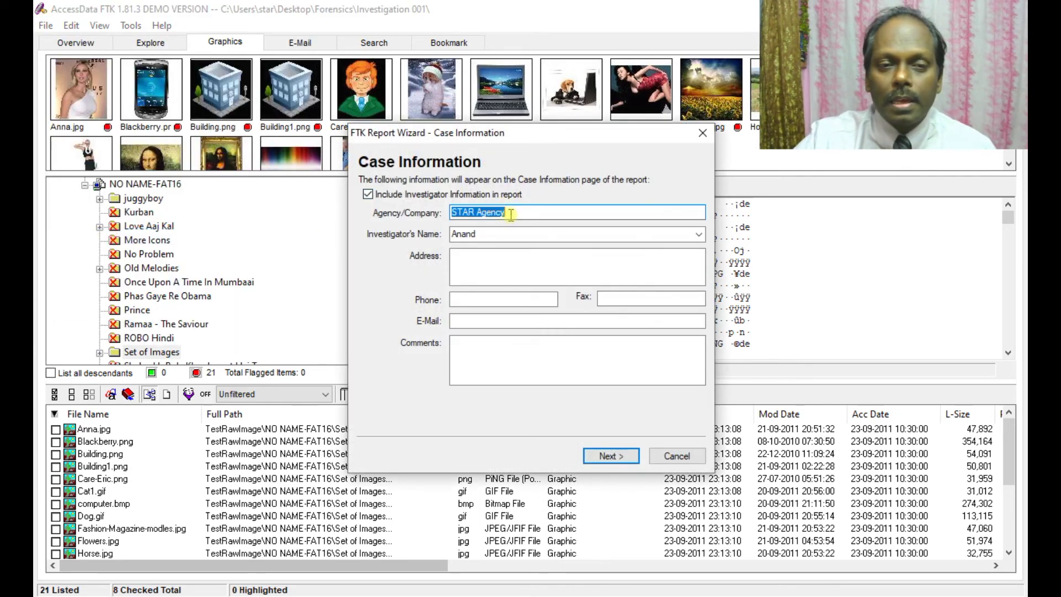
left_click(481, 214)
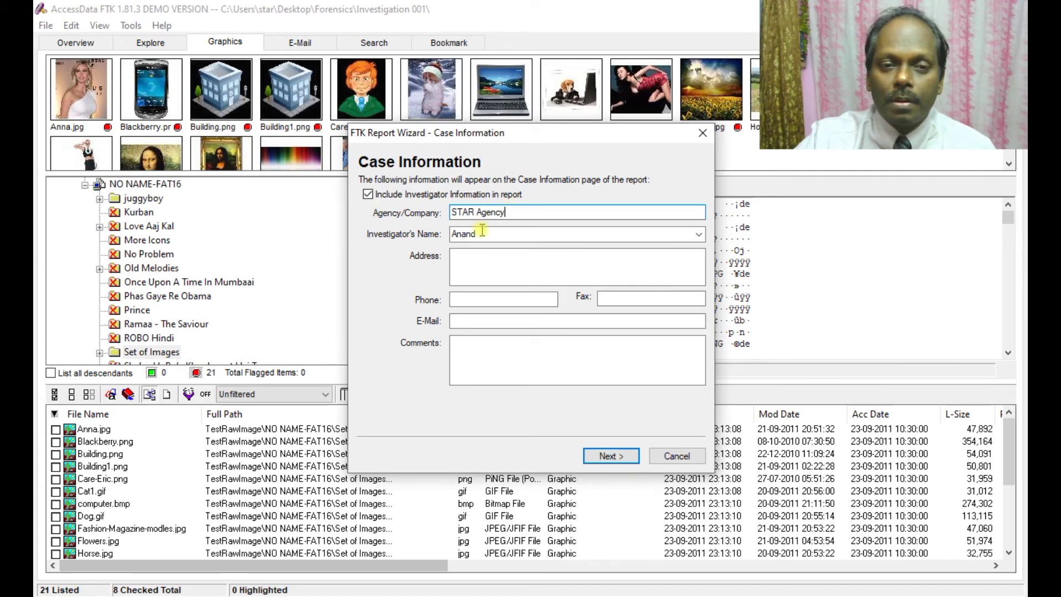
left_click(485, 235)
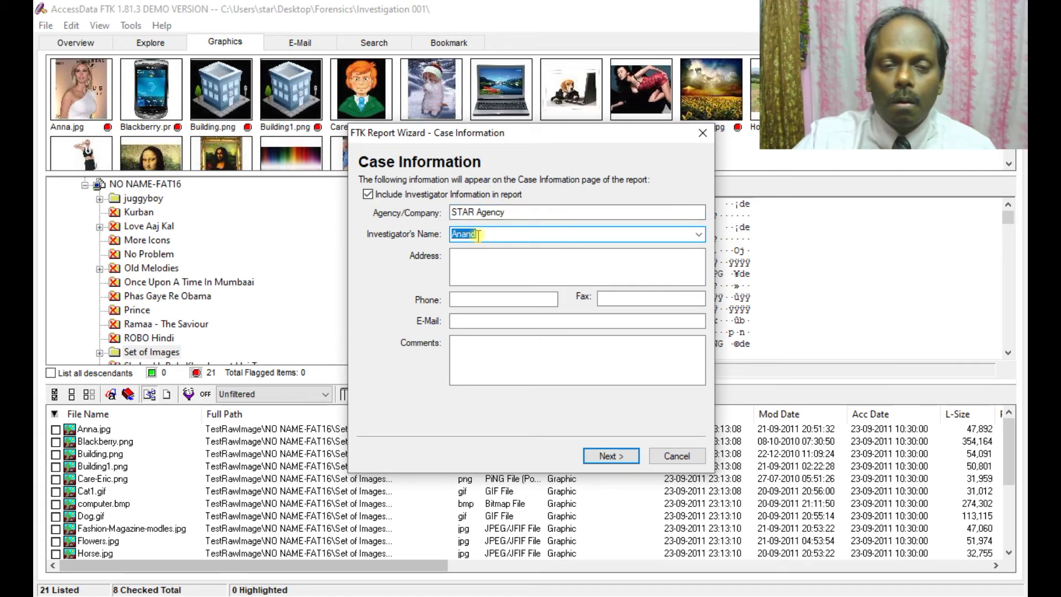
left_click(466, 269)
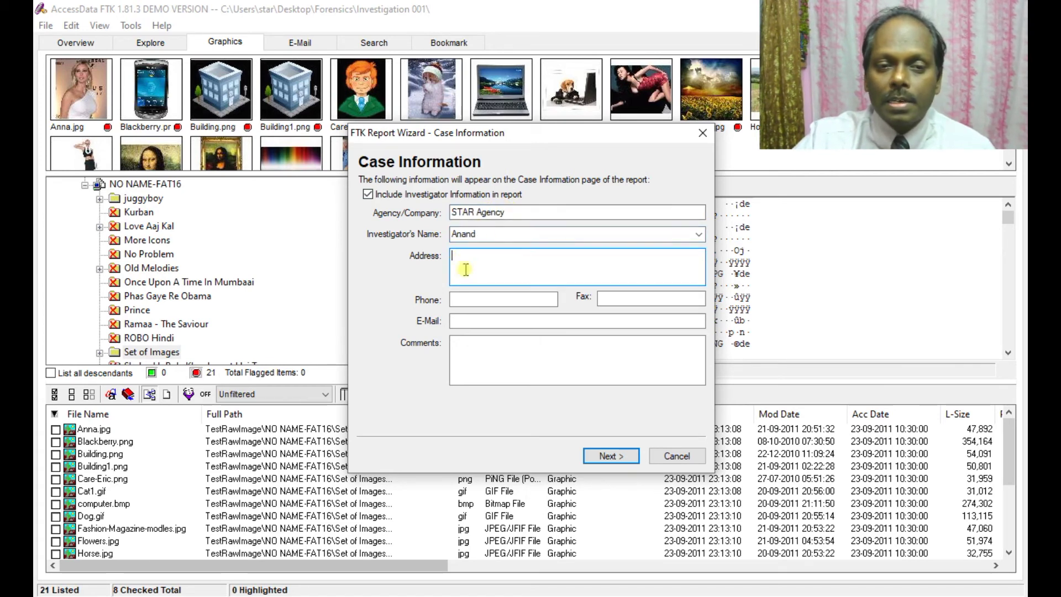
left_click(481, 323)
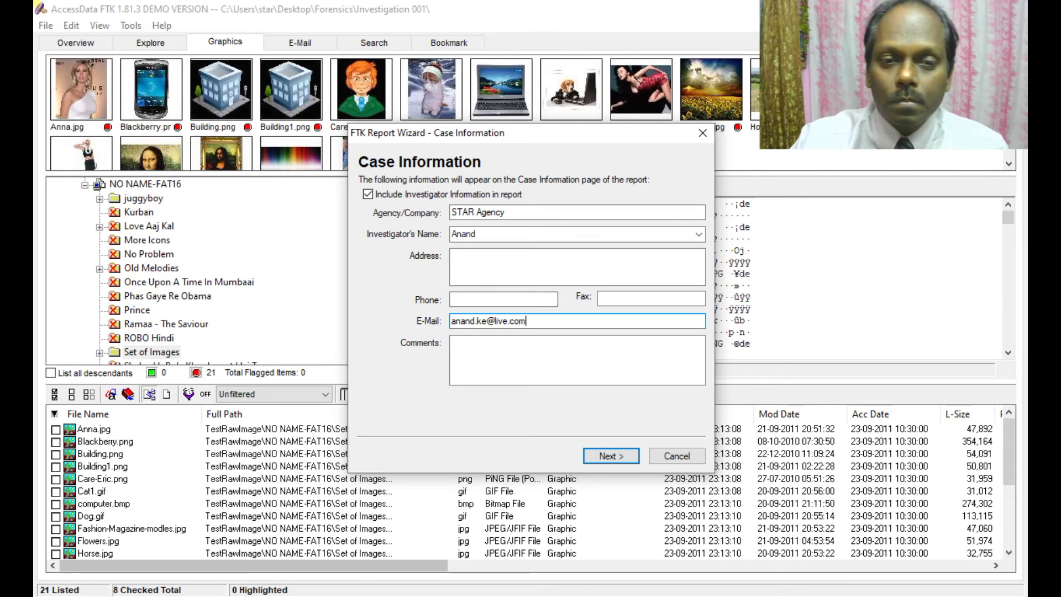
left_click(611, 457)
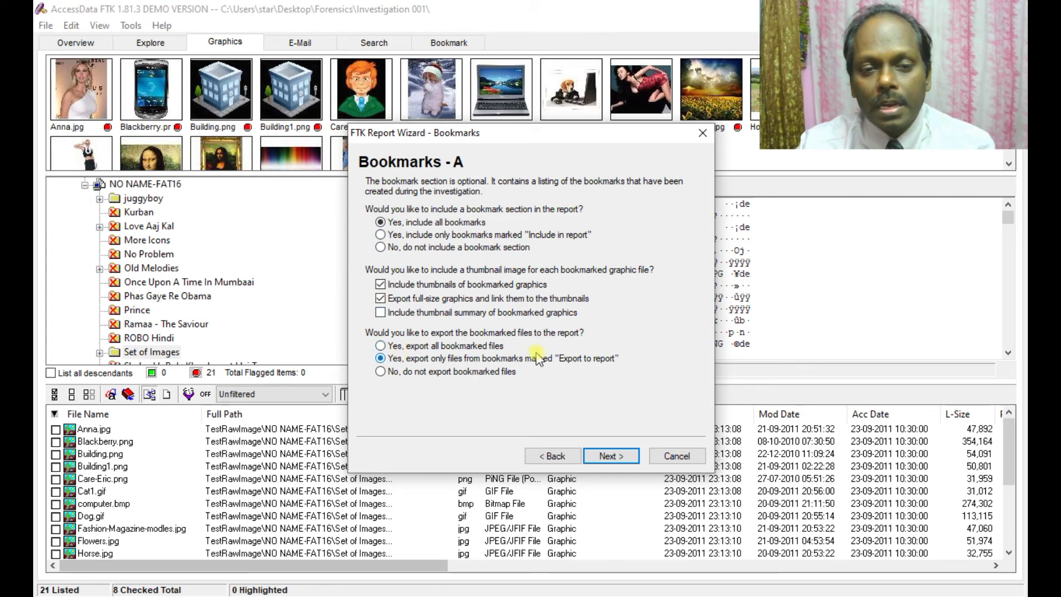
Generate the English report in Investigation 001\report with all bookmarks, green-flagged graphics, the MS Access database, case log and HTML file listing.
left_click(608, 459)
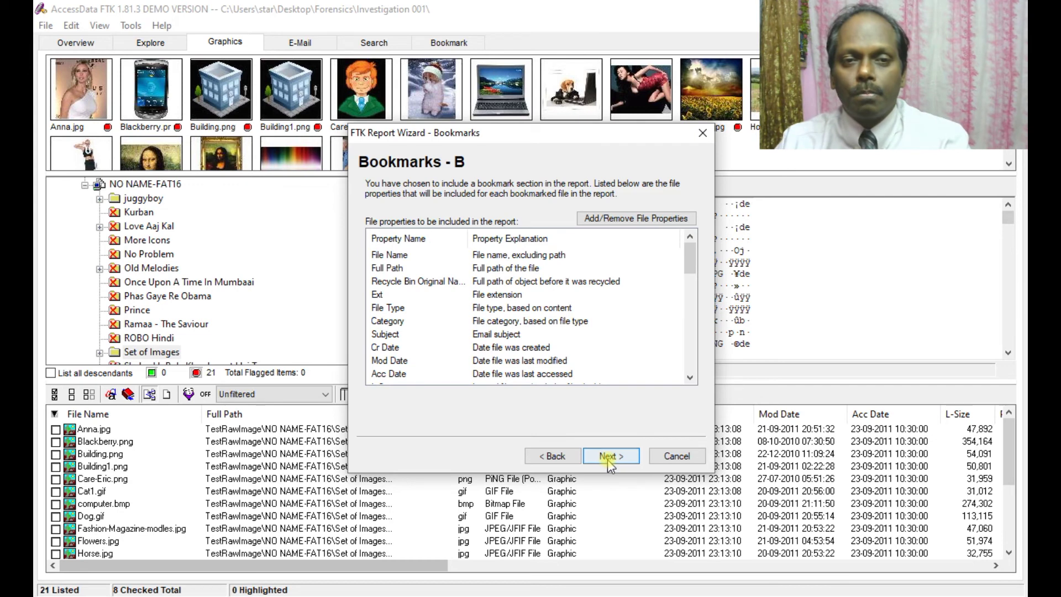
left_click(609, 459)
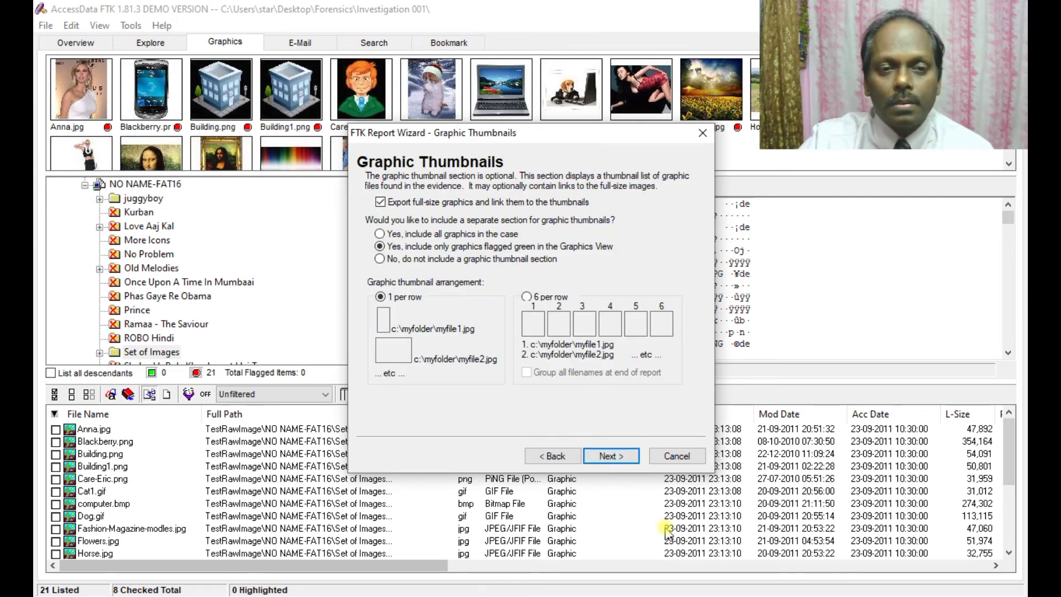
left_click(629, 464)
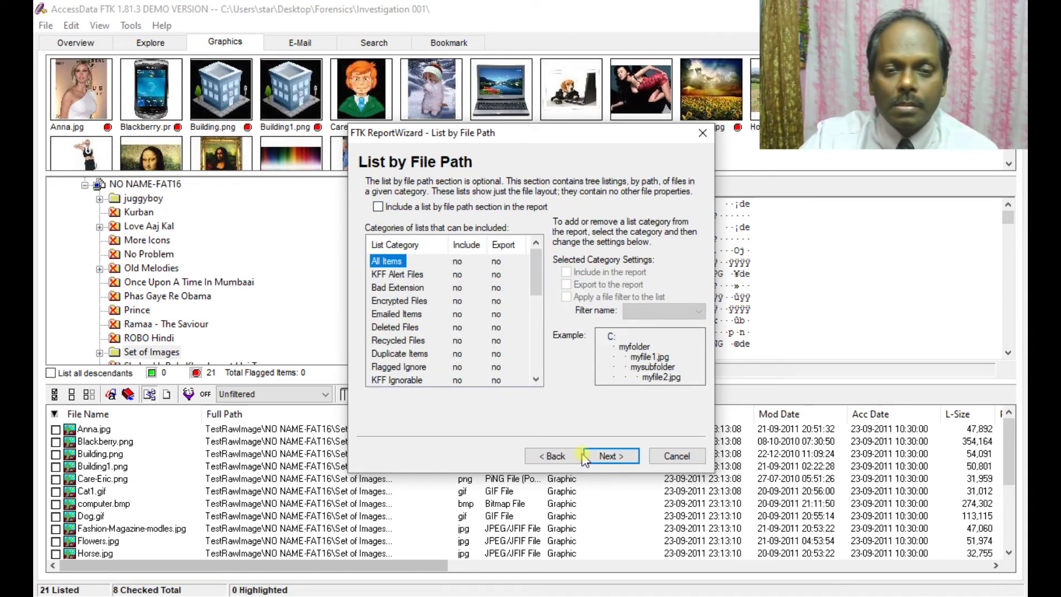
left_click(623, 460)
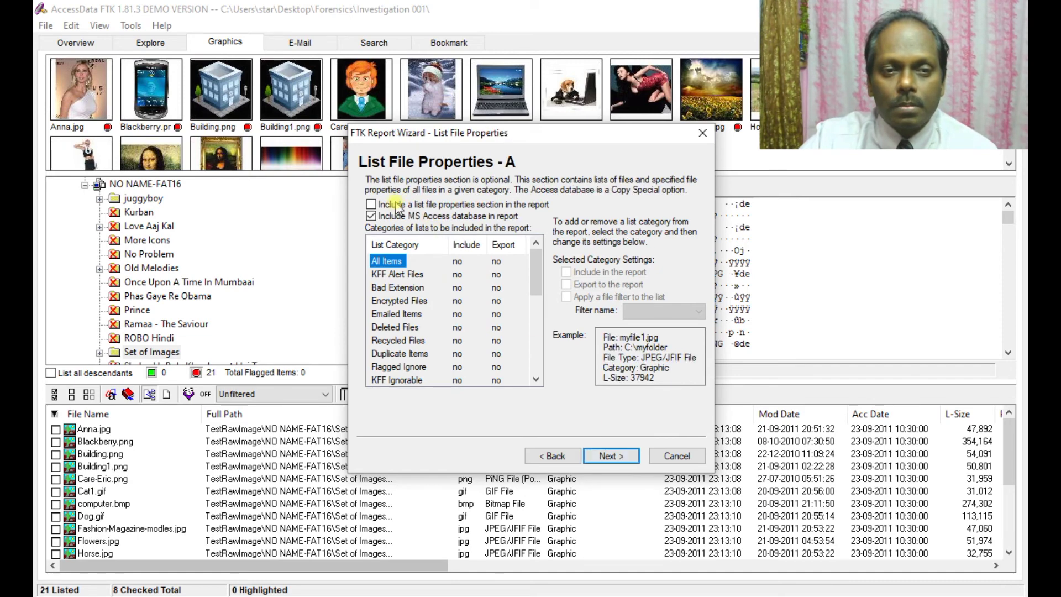
left_click(614, 454)
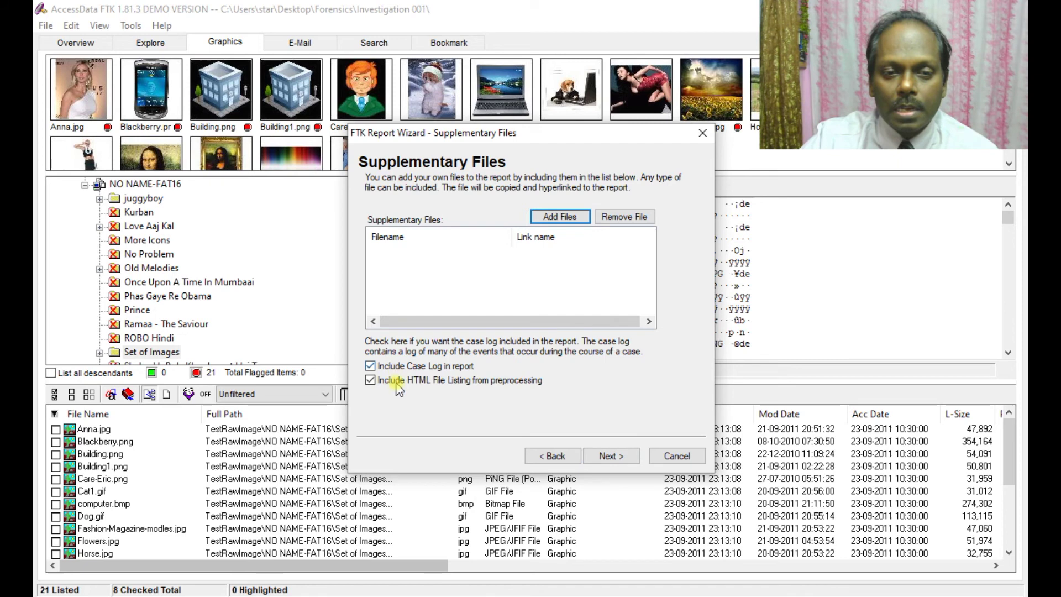
left_click(610, 457)
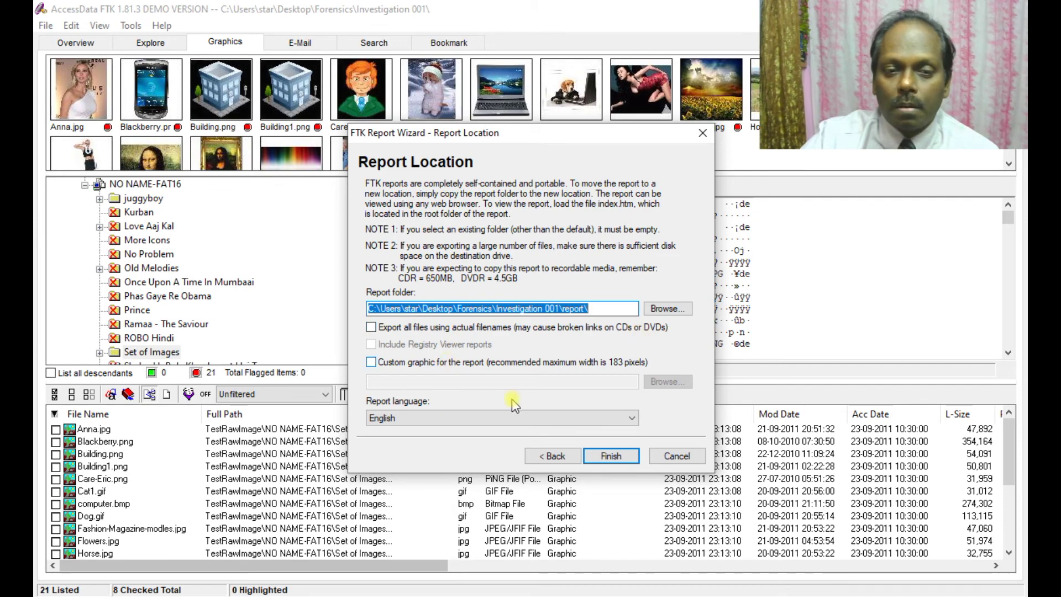
left_click(608, 455)
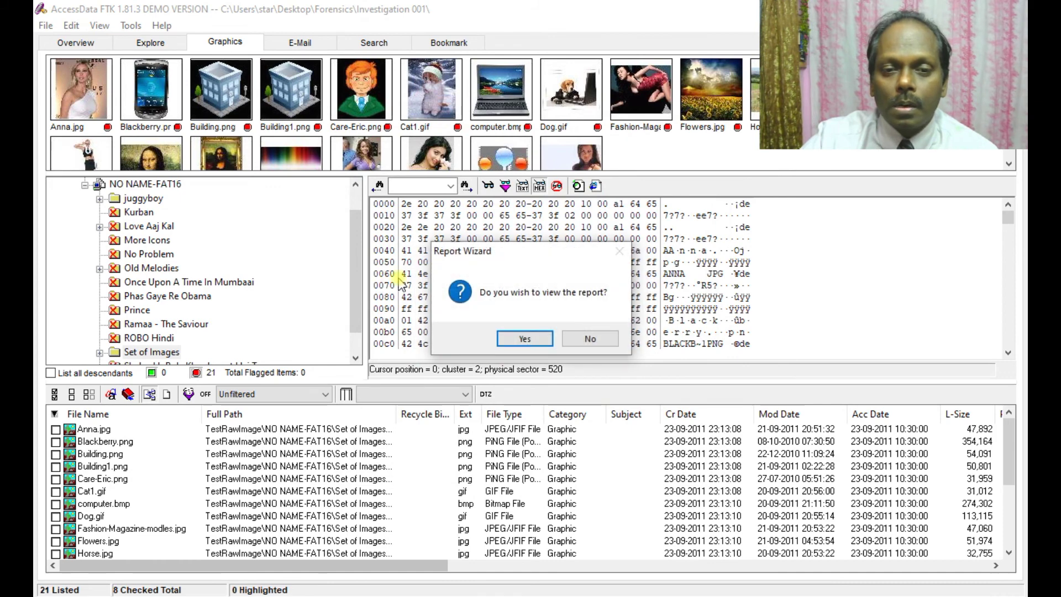
View the generated report in the browser and review its Case Information, File Overview and Evidence List pages.
left_click(525, 338)
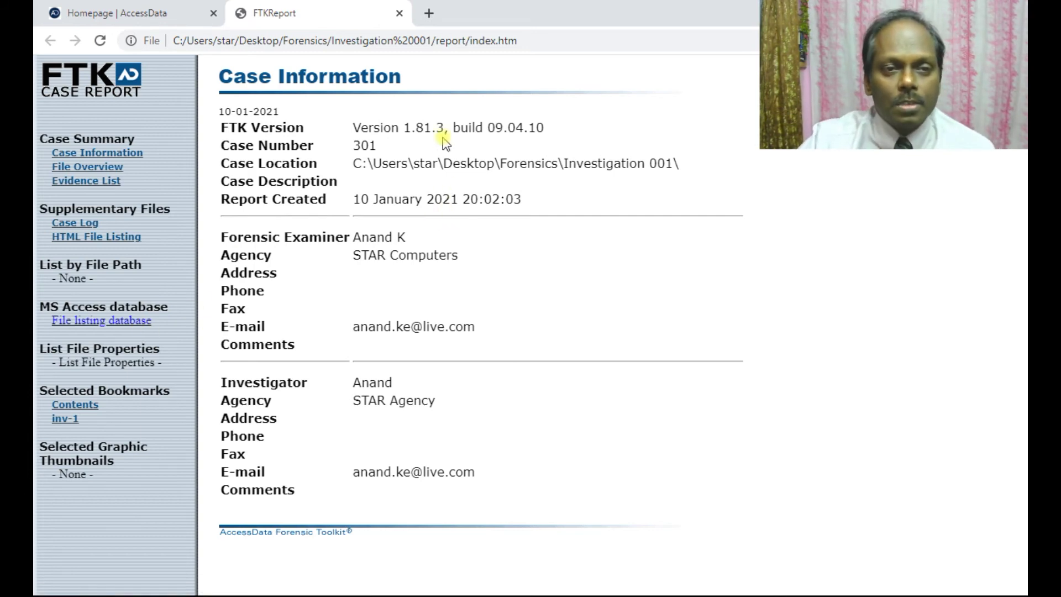
left_click(113, 153)
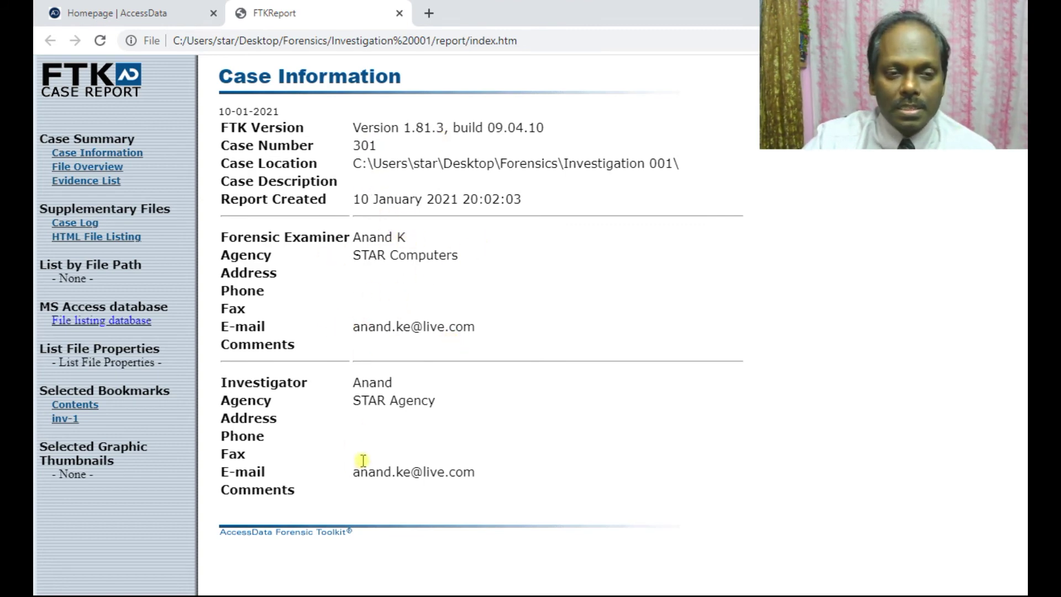
left_click(112, 168)
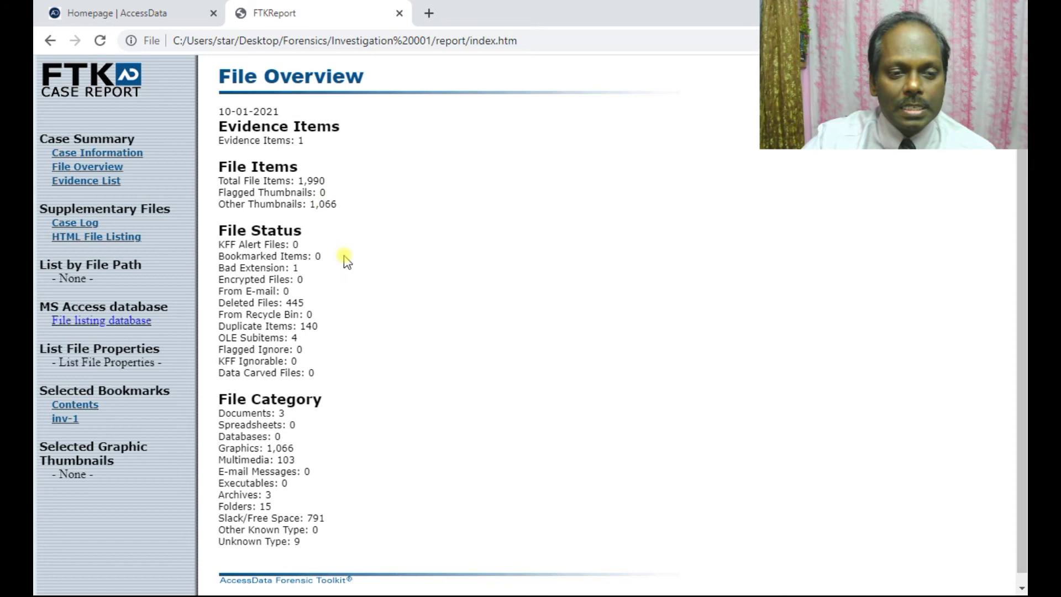
scroll(275, 418, "down", 1)
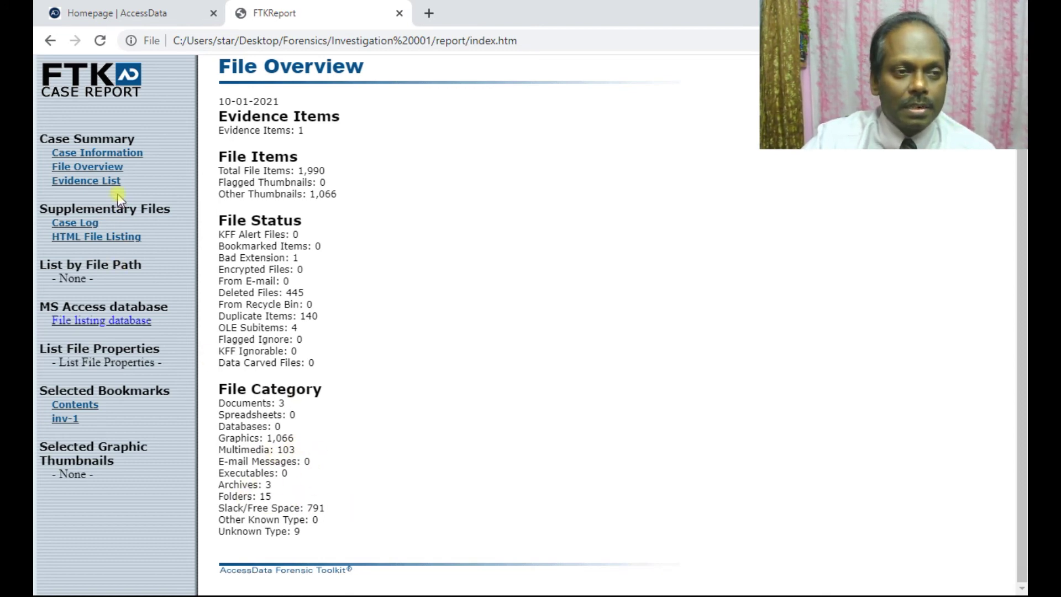
left_click(103, 181)
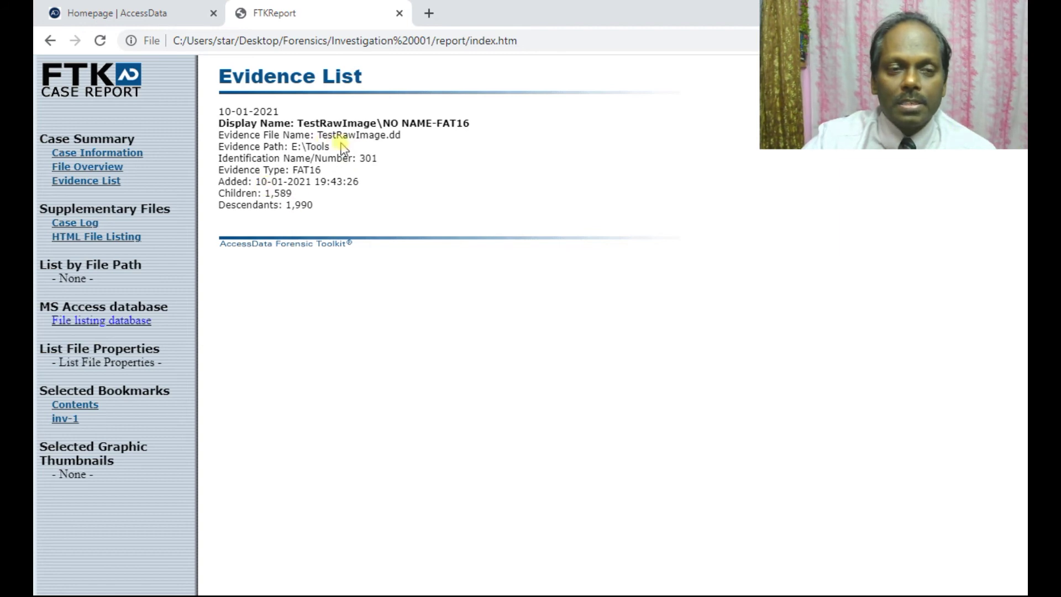
Read through the Case Log in the report's supplementary files.
left_click(86, 223)
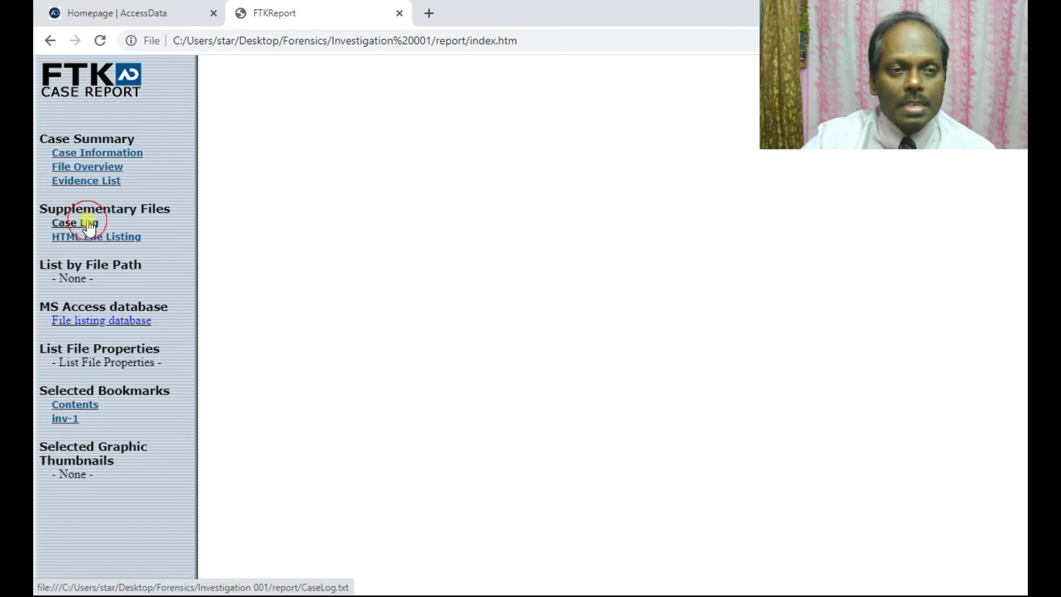
scroll(452, 249, "down", 8)
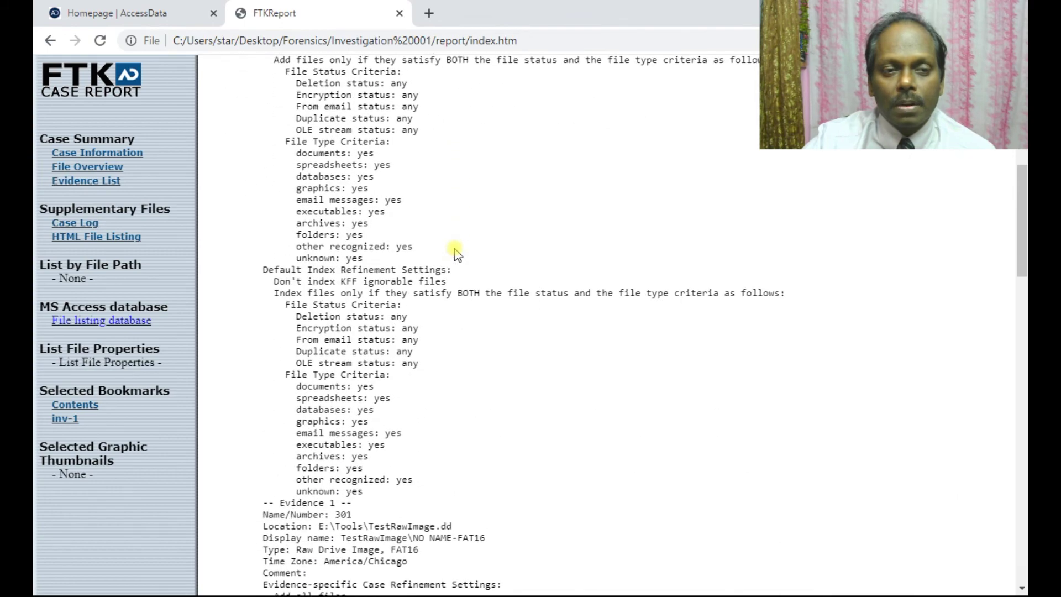
scroll(455, 252, "down", 15)
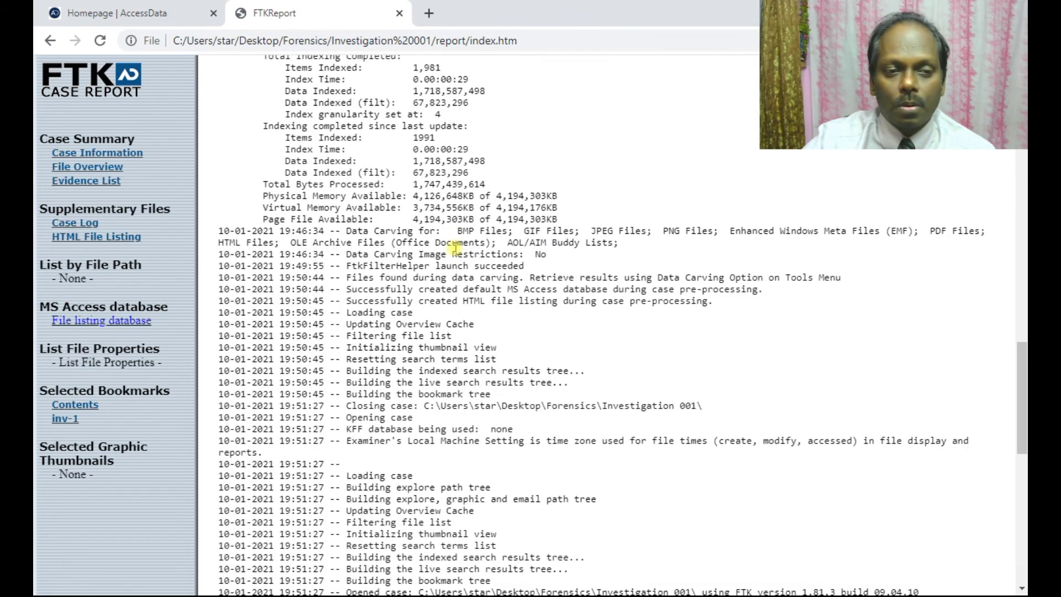
scroll(453, 249, "down", 5)
scroll(454, 250, "up", 20)
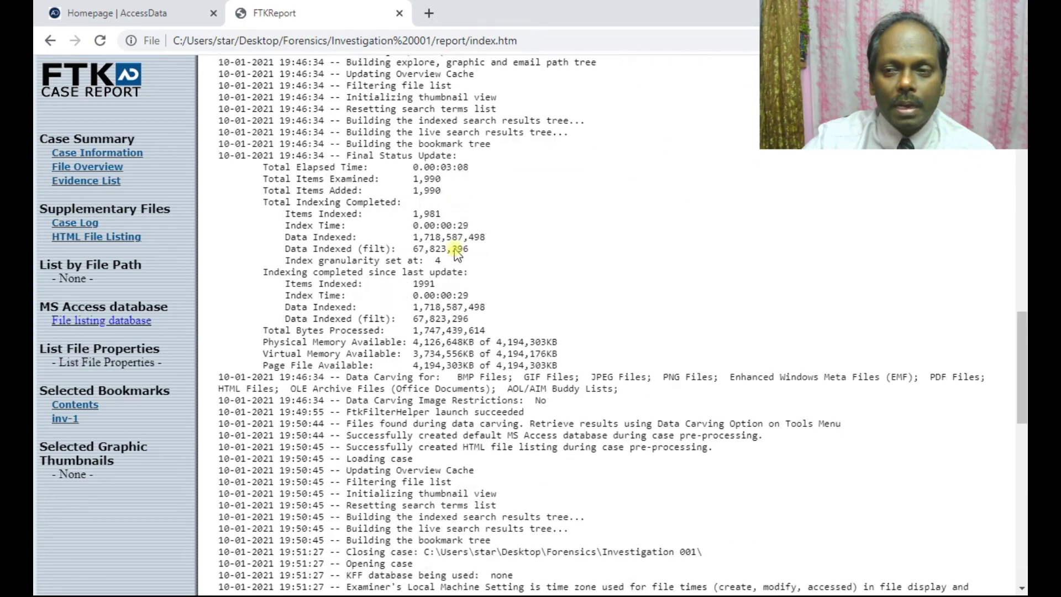
scroll(455, 255, "up", 2)
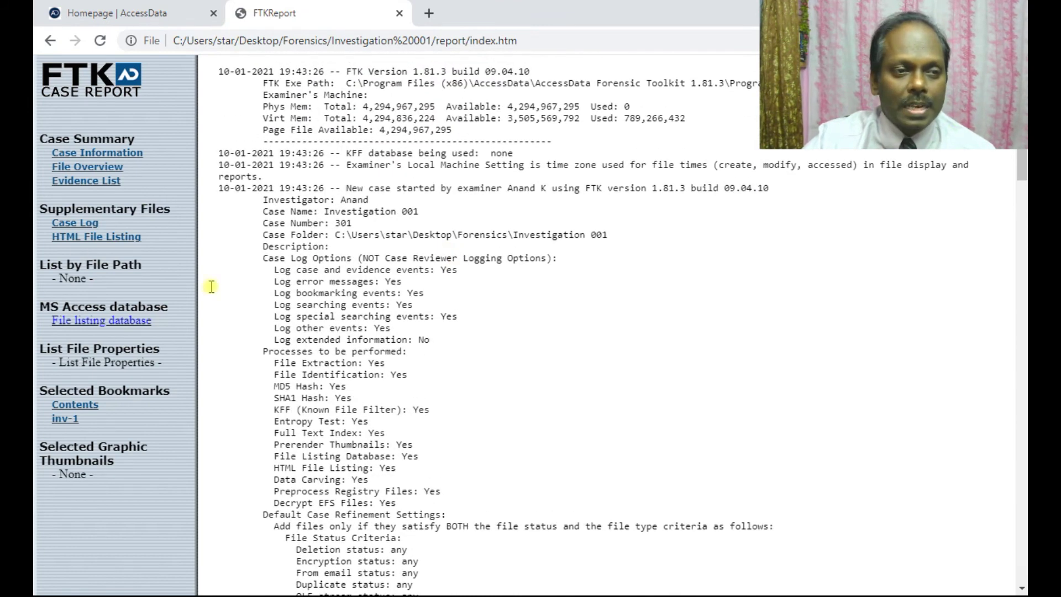
Look through the report's HTML File Listing of the TestRawImage folders.
left_click(97, 237)
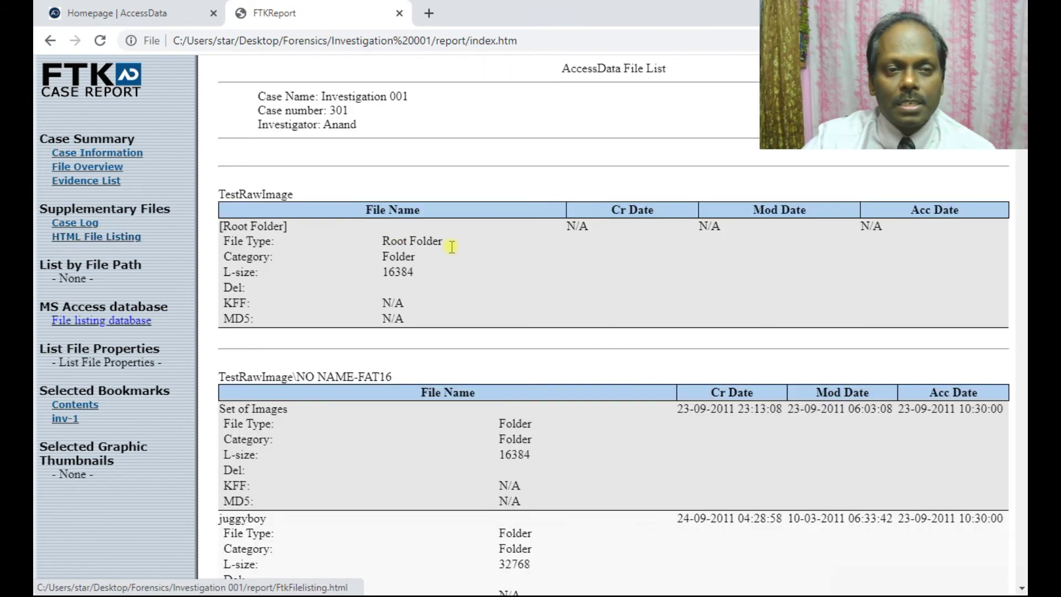
scroll(471, 303, "down", 4)
scroll(476, 300, "down", 7)
scroll(477, 301, "down", 7)
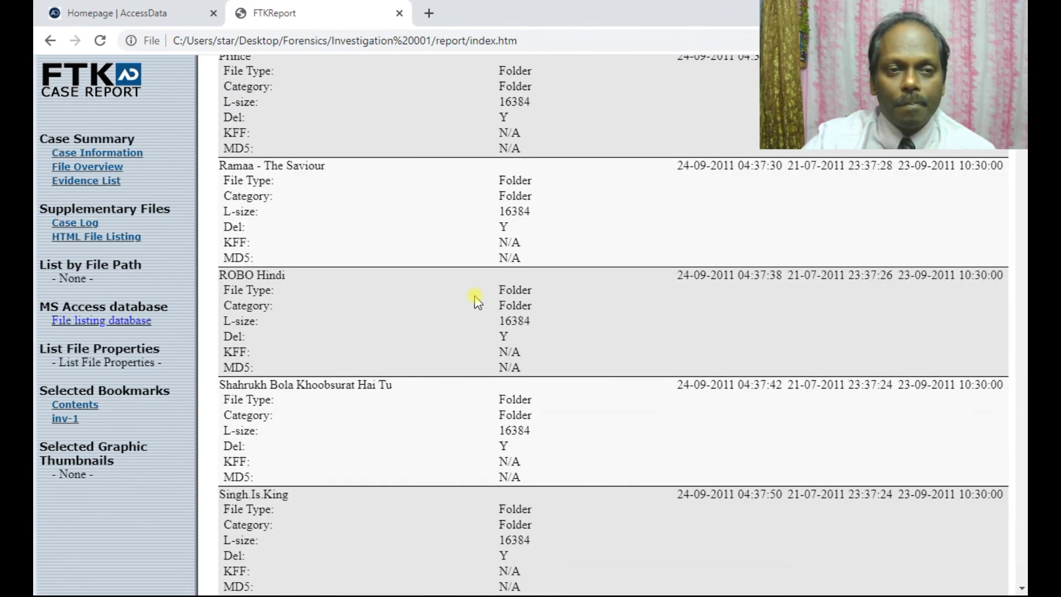
Download the report's MS Access file listing database and keep both AccessDatabase.mdb downloads despite the browser's safety block.
scroll(476, 300, "down", 7)
scroll(477, 300, "up", 7)
scroll(477, 301, "up", 10)
scroll(476, 300, "up", 8)
double_click(133, 328)
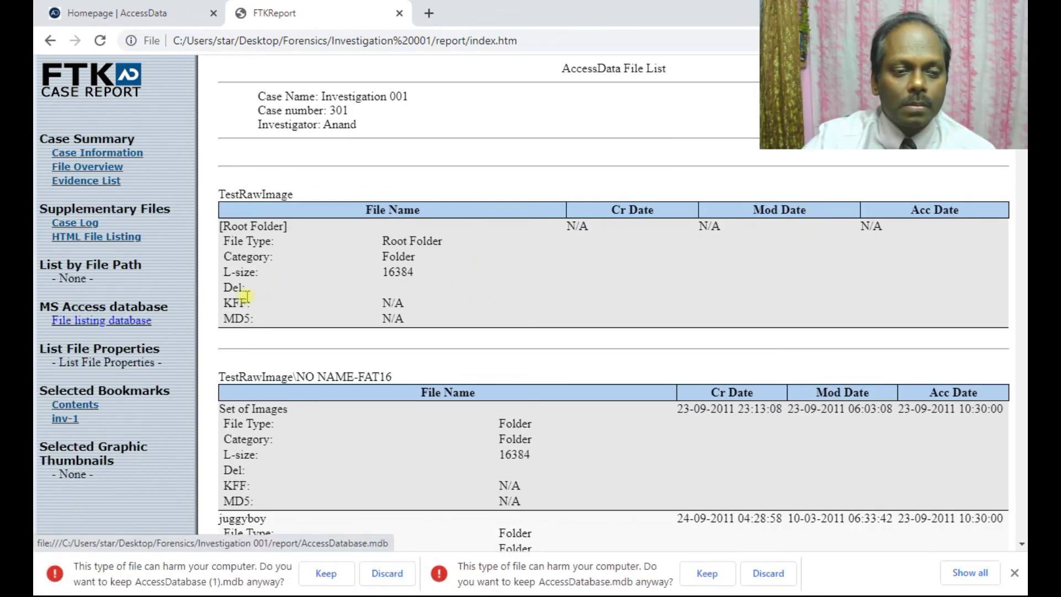
left_click(330, 574)
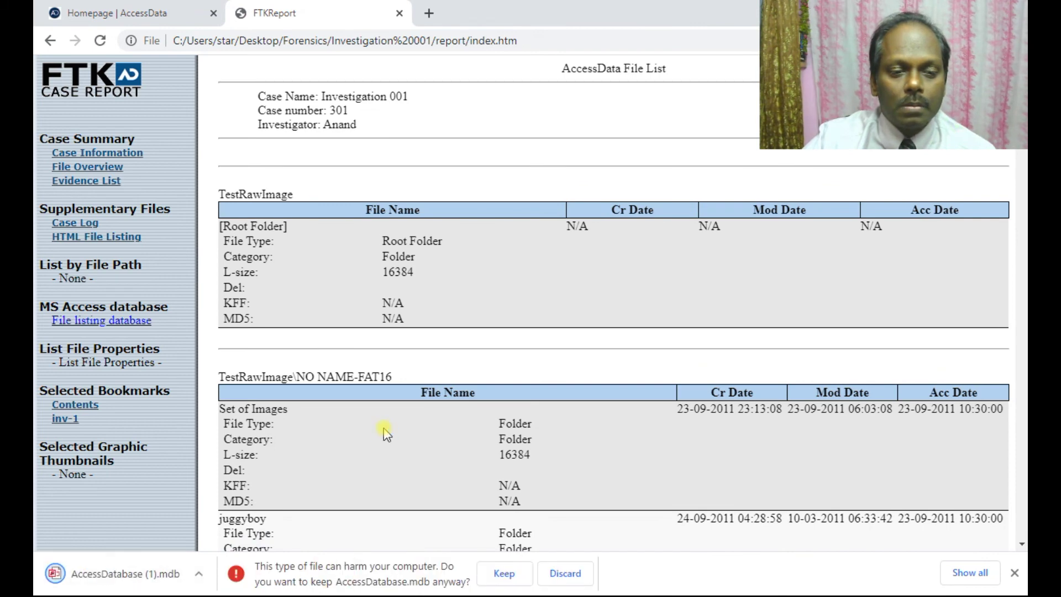
left_click(503, 574)
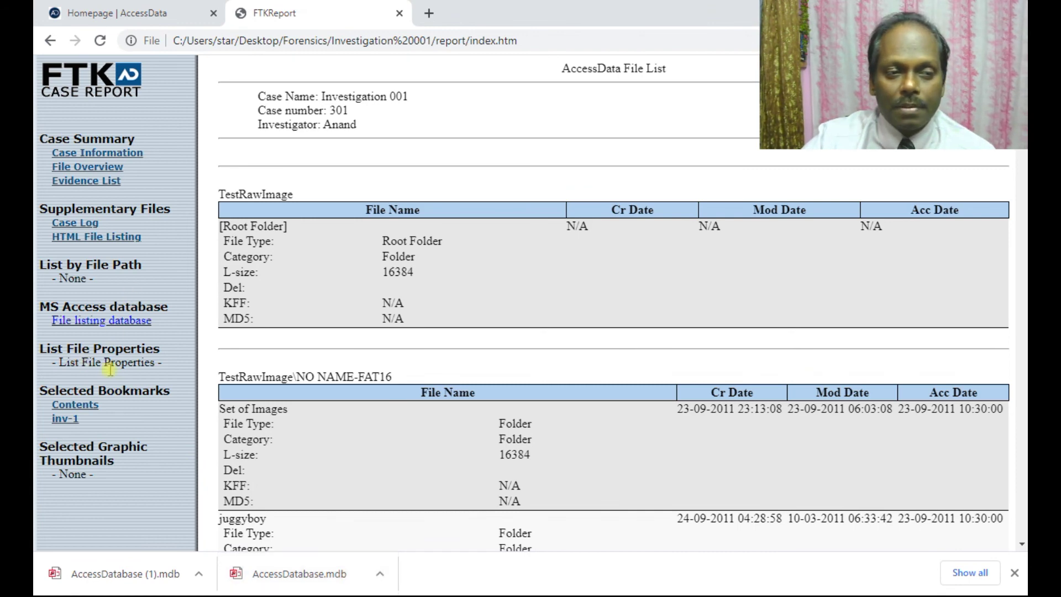
View the report's bookmark contents page and check the exported images in the Investigation 001 Export folder.
left_click(83, 408)
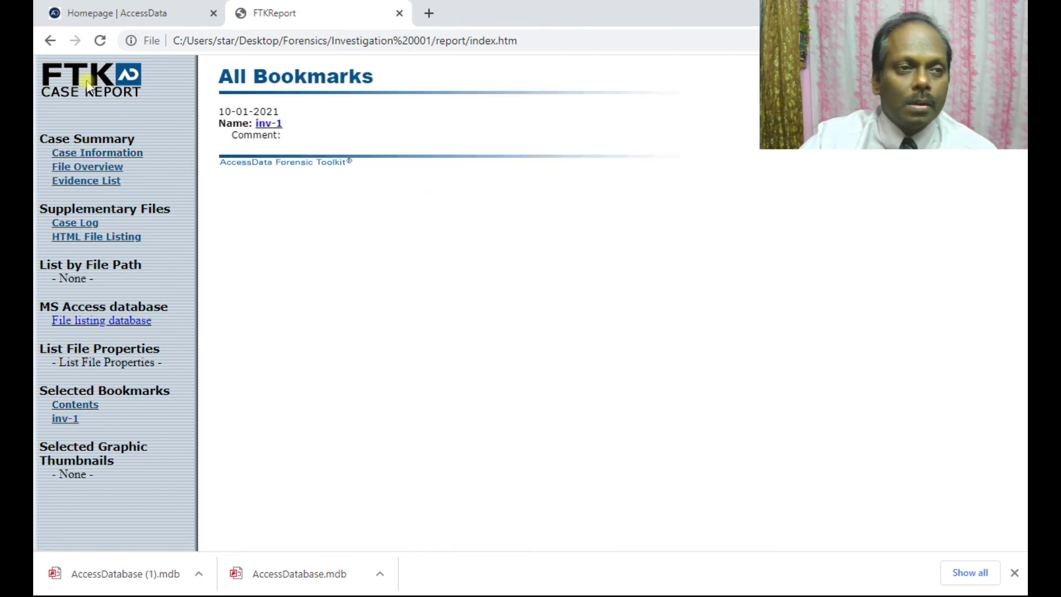
key("alt+Tab")
key("alt+Tab")
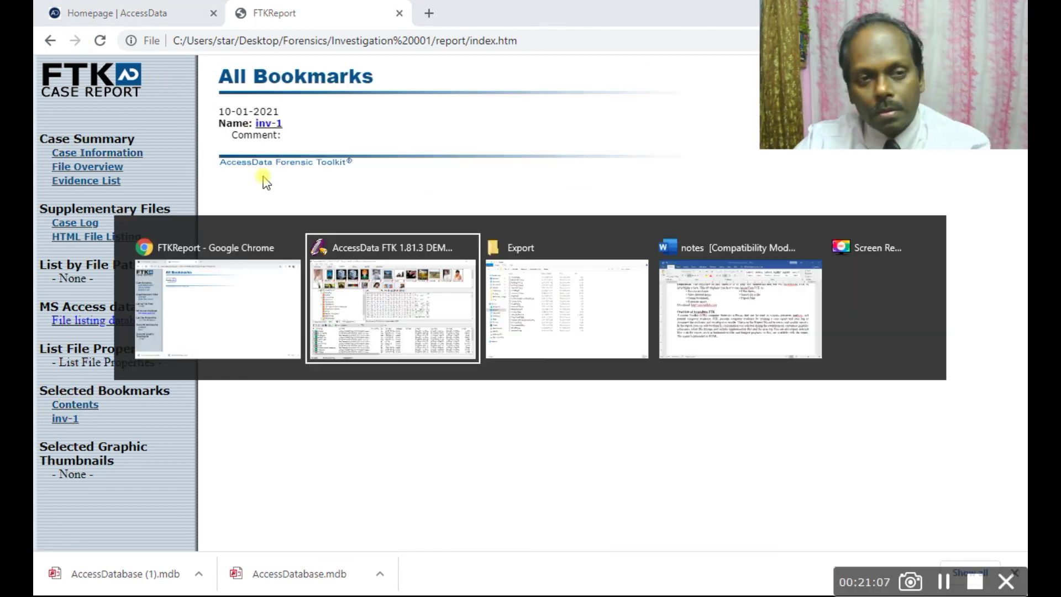
key("Escape")
key("alt+Tab")
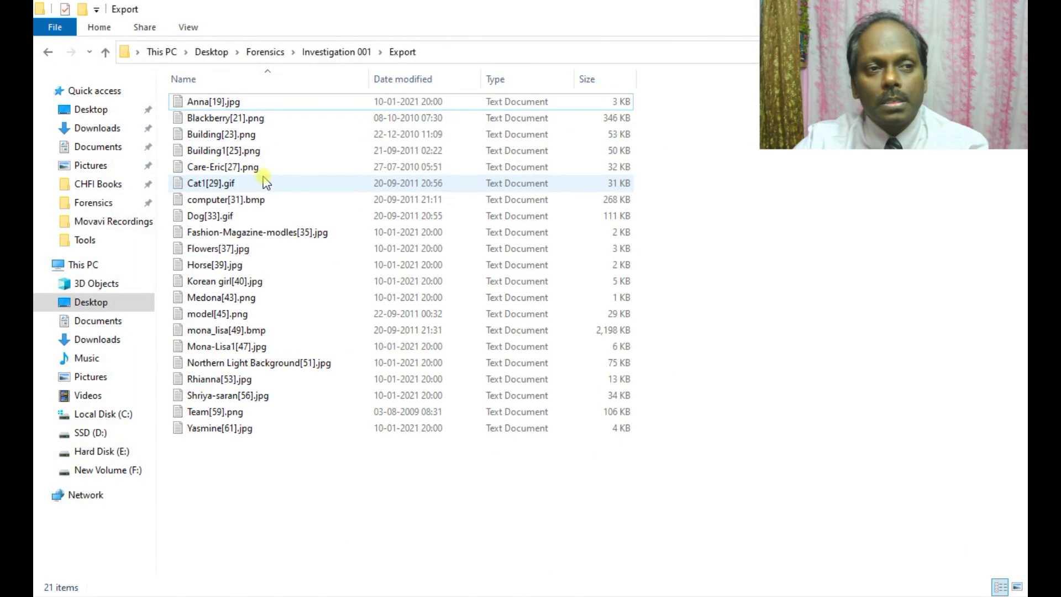
key("alt+Tab")
key("alt+Tab")
key("alt+Tab")
key("alt+Tab")
key("alt+Tab")
key("alt+Tab")
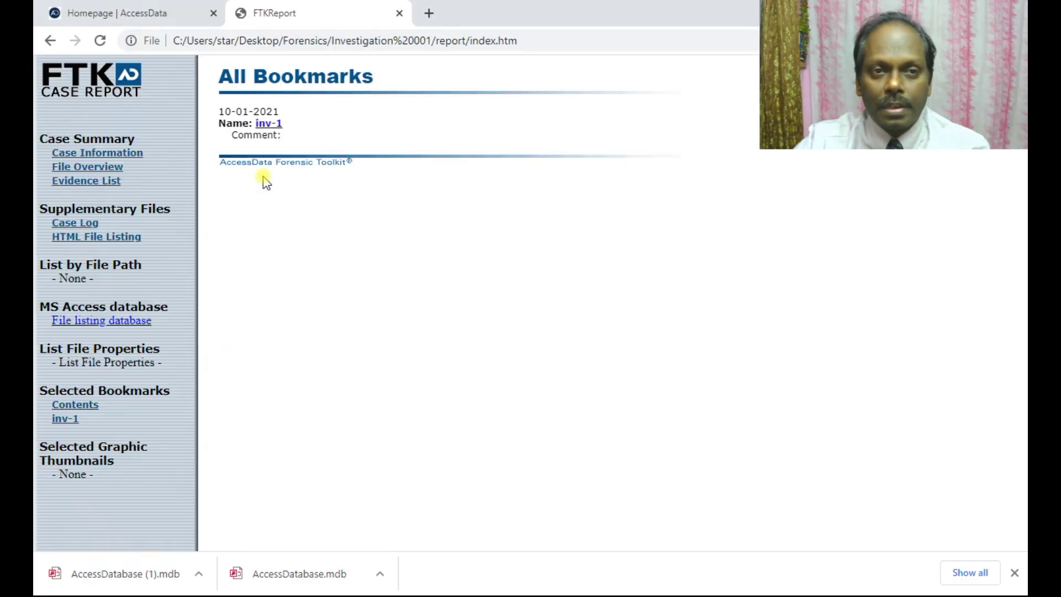
Close the report page, switch to AccessData FTK and reopen the case report for viewing from Investigation 001's report folder.
left_click(399, 13)
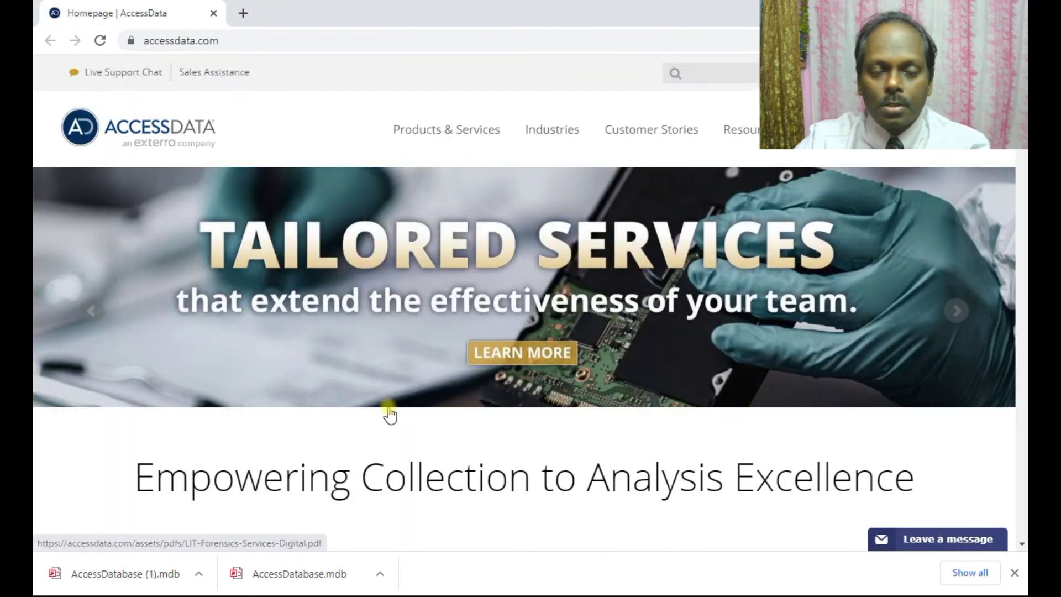
key("alt+Tab")
key("alt+Tab")
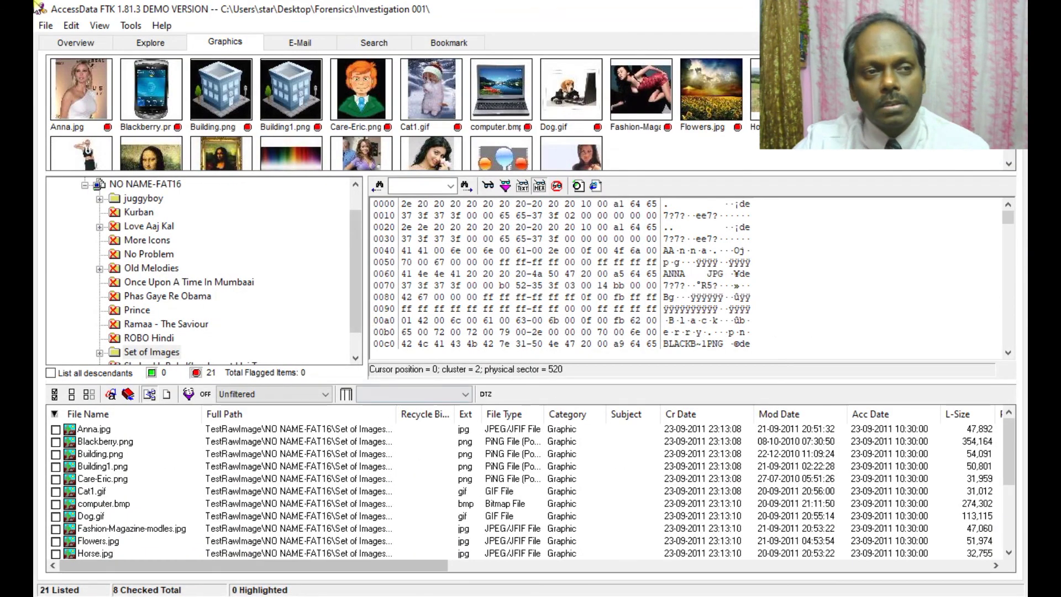
left_click(46, 26)
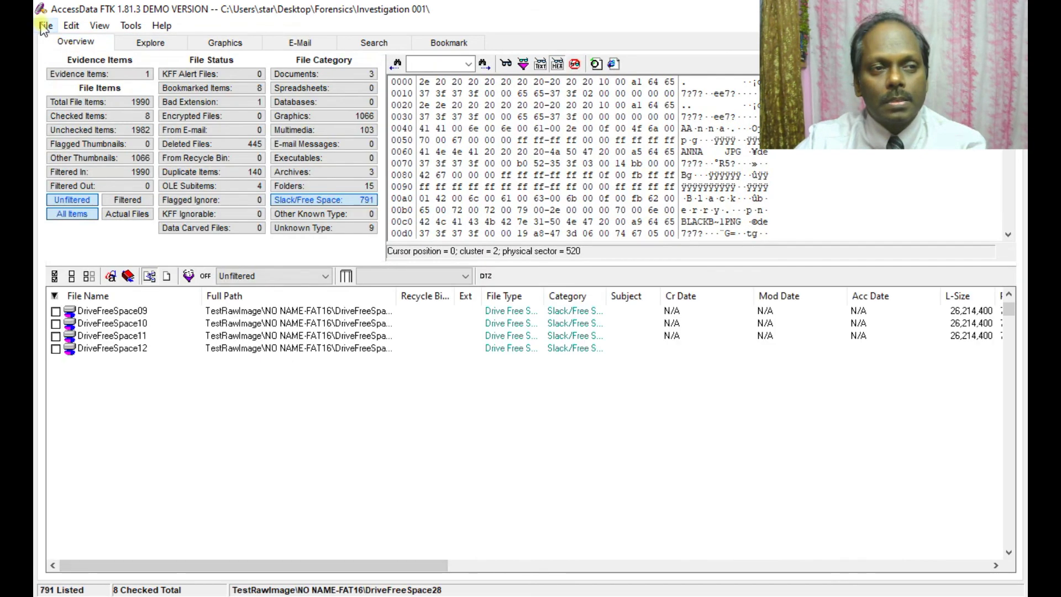
left_click(46, 25)
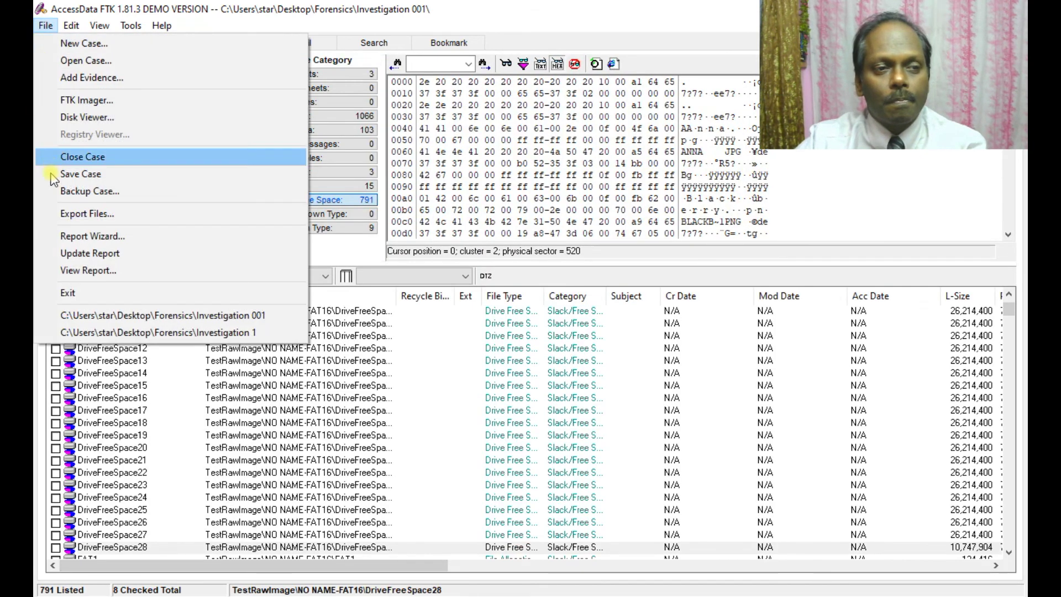
left_click(89, 270)
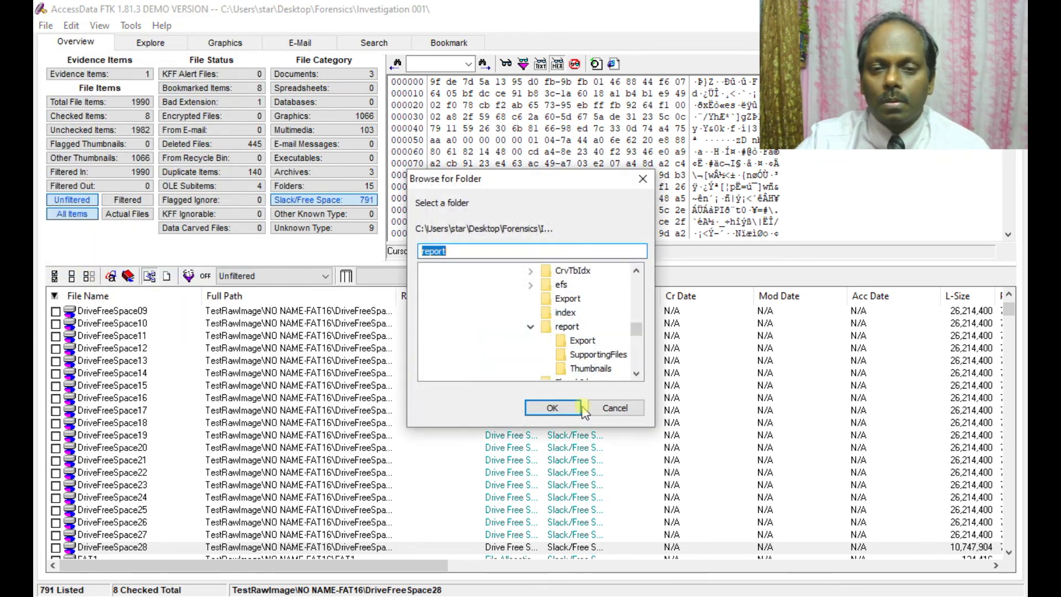
left_click(547, 410)
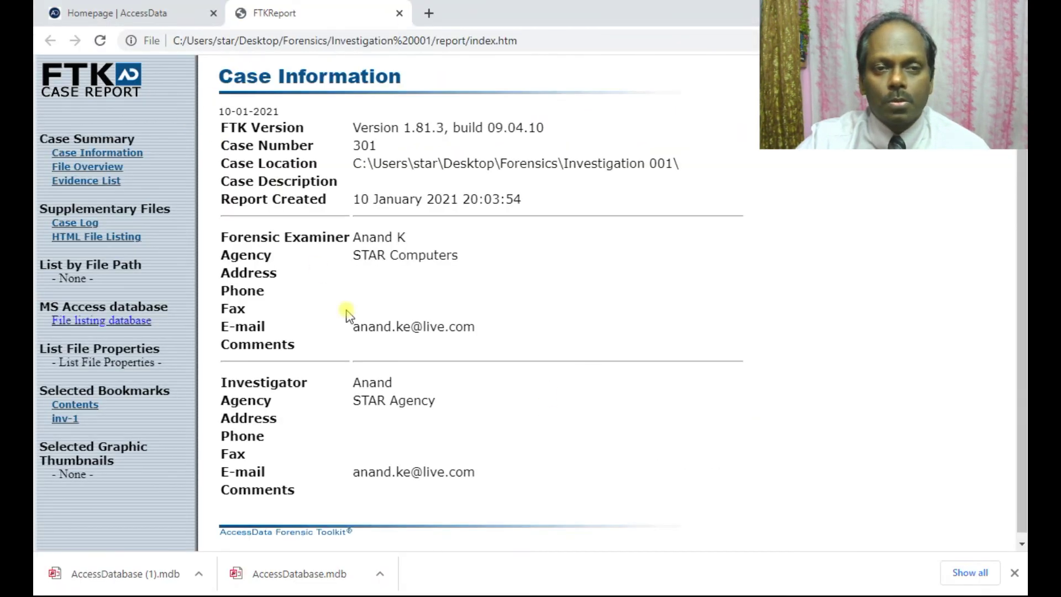